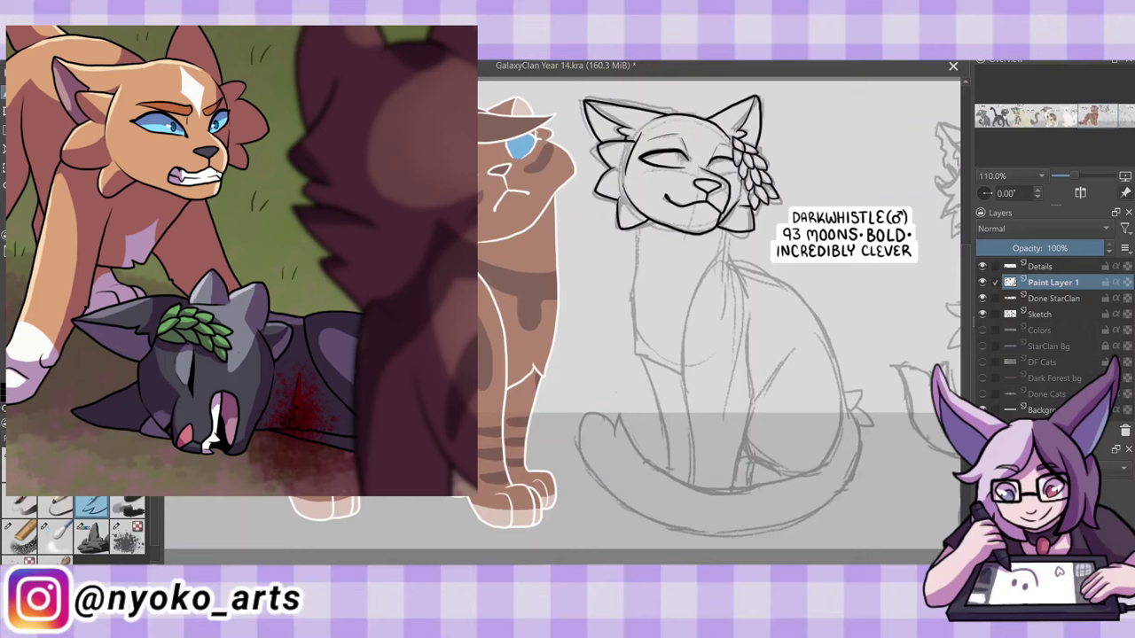
Ink Darkwhistle's neck outline and paint light grey markings on the face, shoulder, legs, back and tail.
left_click_drag(636, 229, 640, 338)
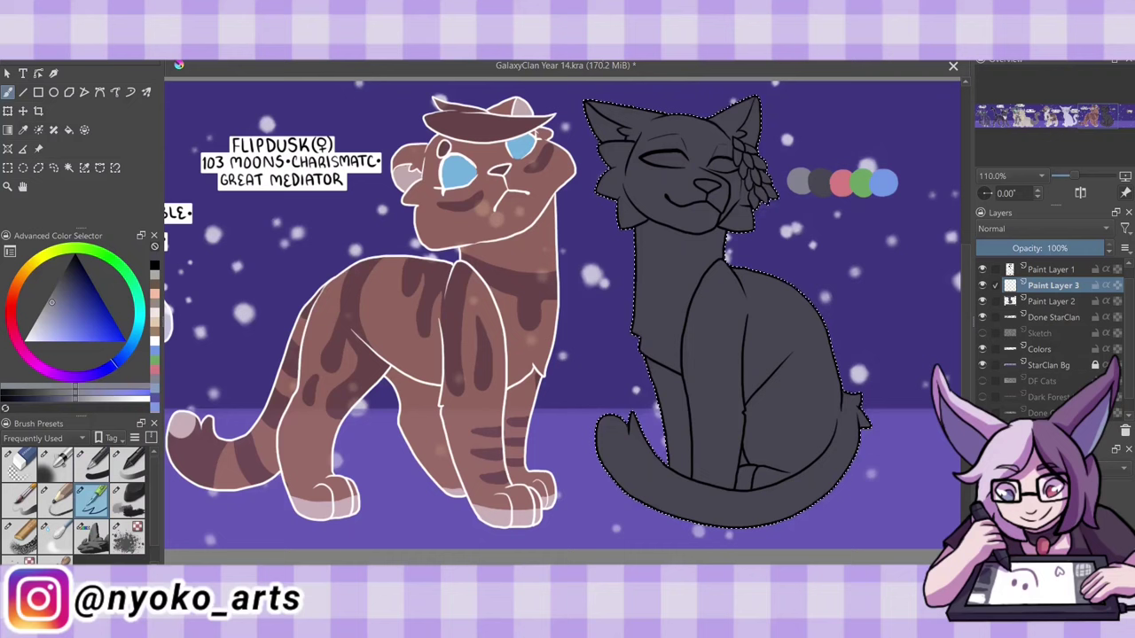
left_click_drag(715, 151, 696, 150)
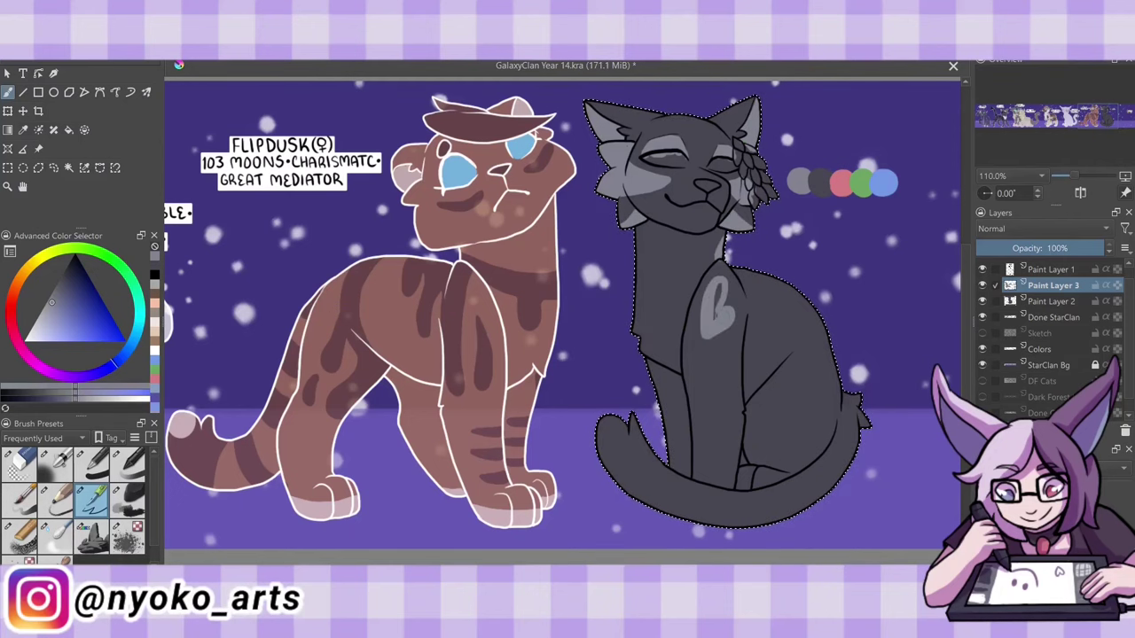
left_click_drag(709, 441, 739, 438)
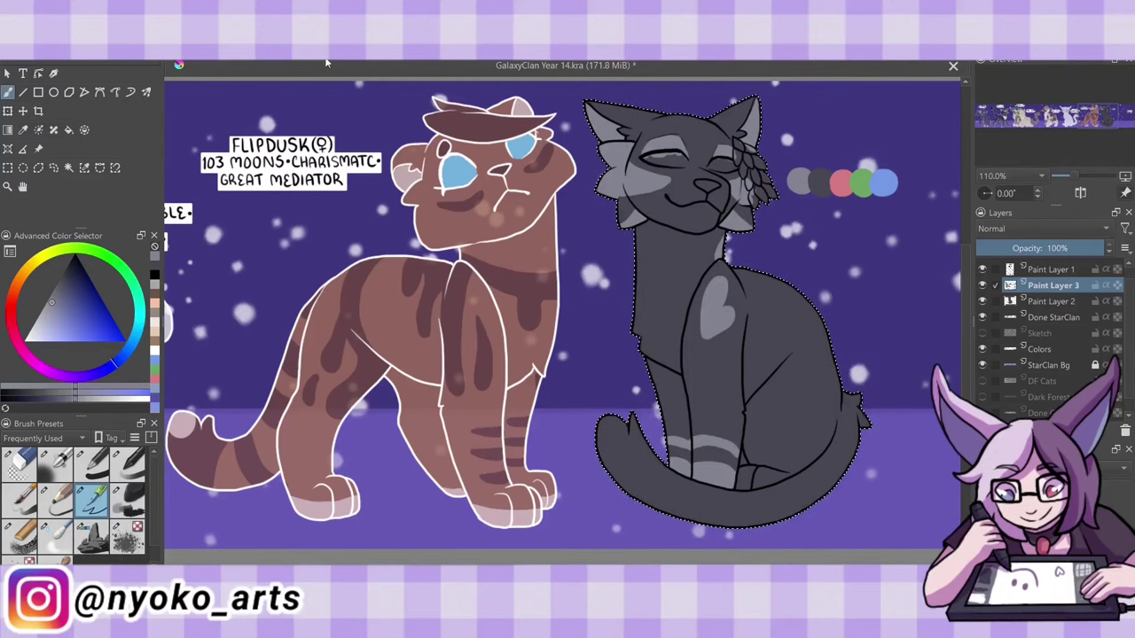
left_click_drag(795, 415, 820, 429)
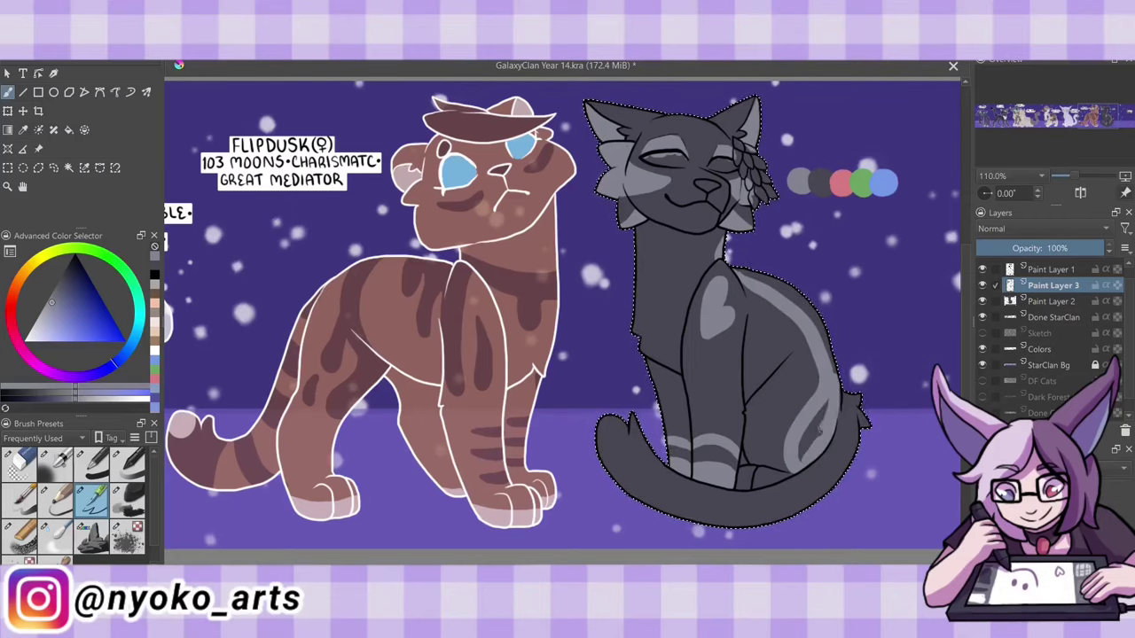
left_click_drag(775, 314, 797, 365)
left_click_drag(682, 476, 667, 507)
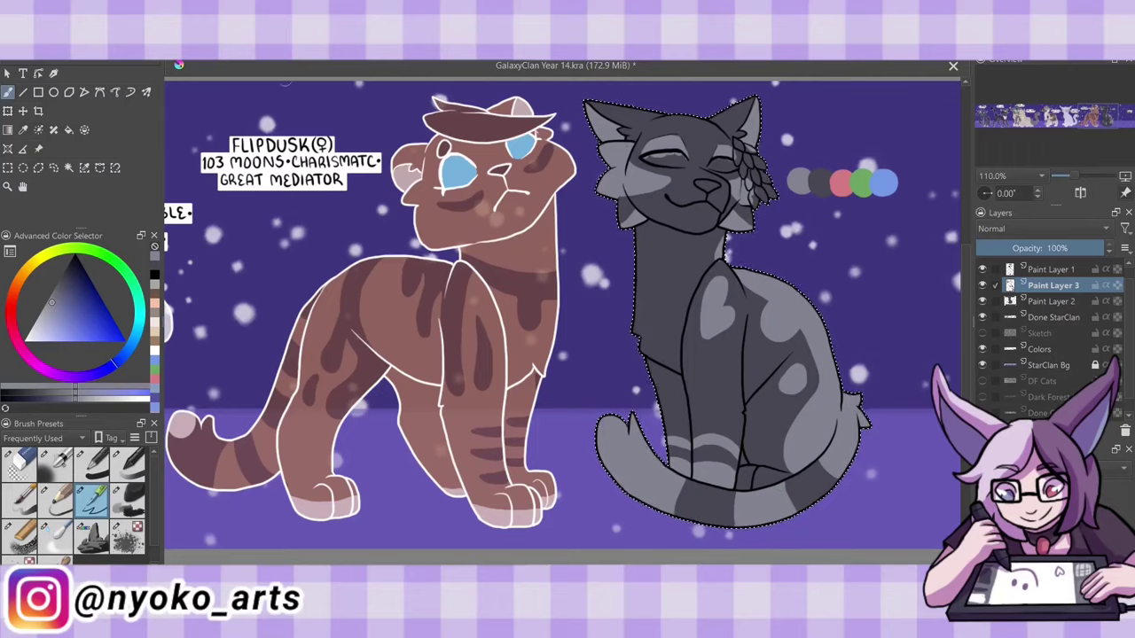
Colour Darkwhistle's nose pink and the leaf sprig beside the ear green, using the palette swatches.
left_click(840, 183, "ctrl")
key("ctrl+v")
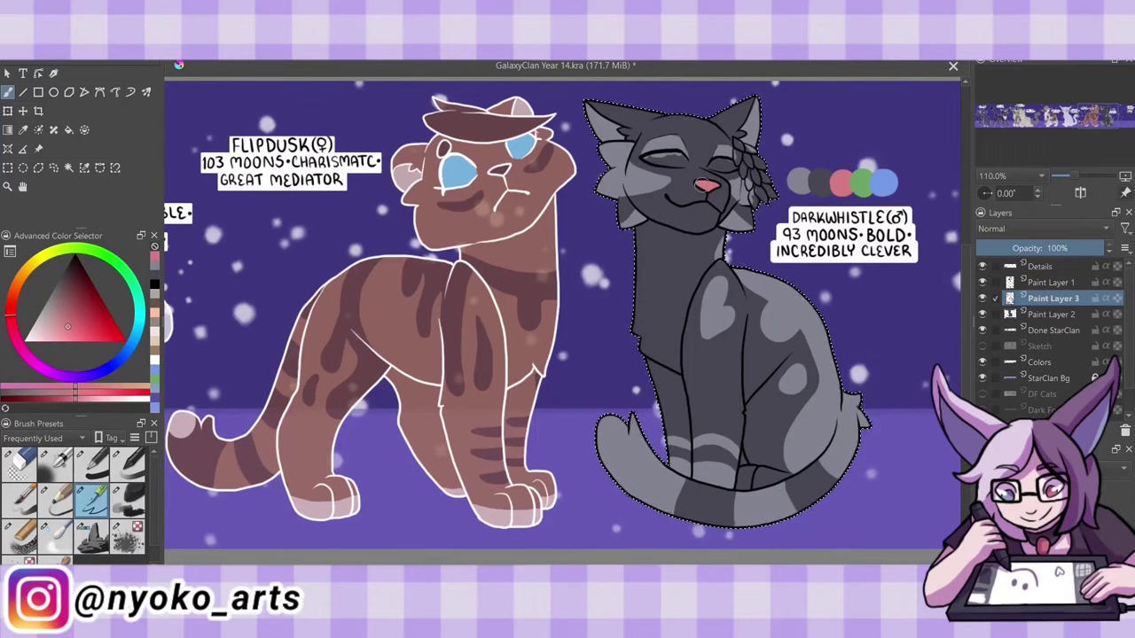
left_click(860, 183, "ctrl")
left_click_drag(733, 139, 750, 185)
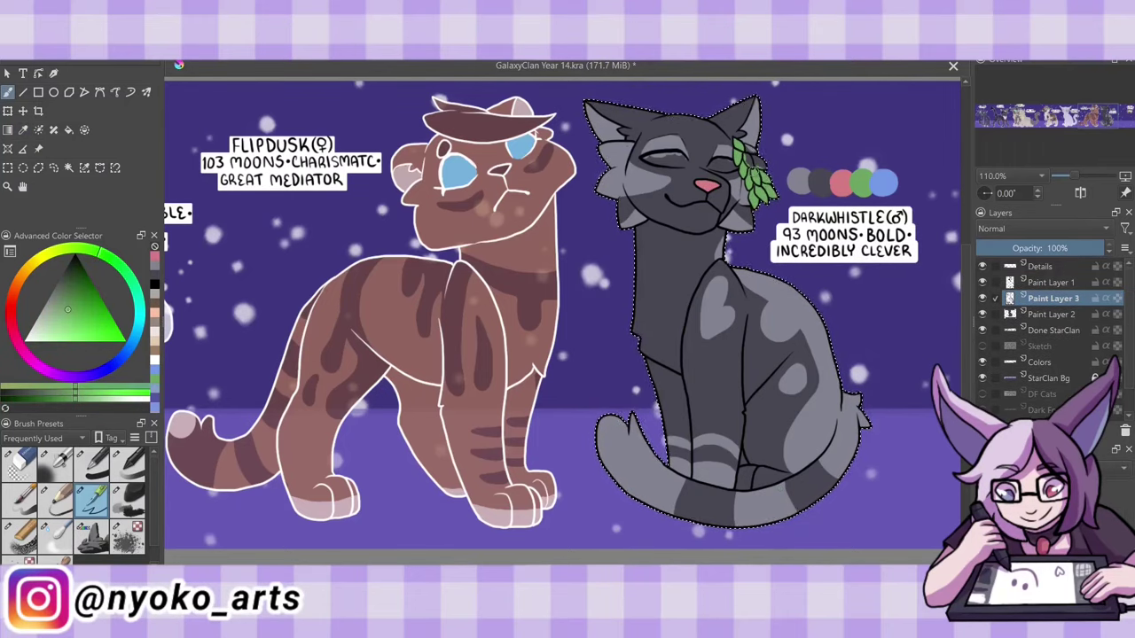
Paint Darkwhistle's eyes with the blue palette swatch and add a new paint layer above the line art.
left_click(882, 183, "ctrl")
key("BackSpace")
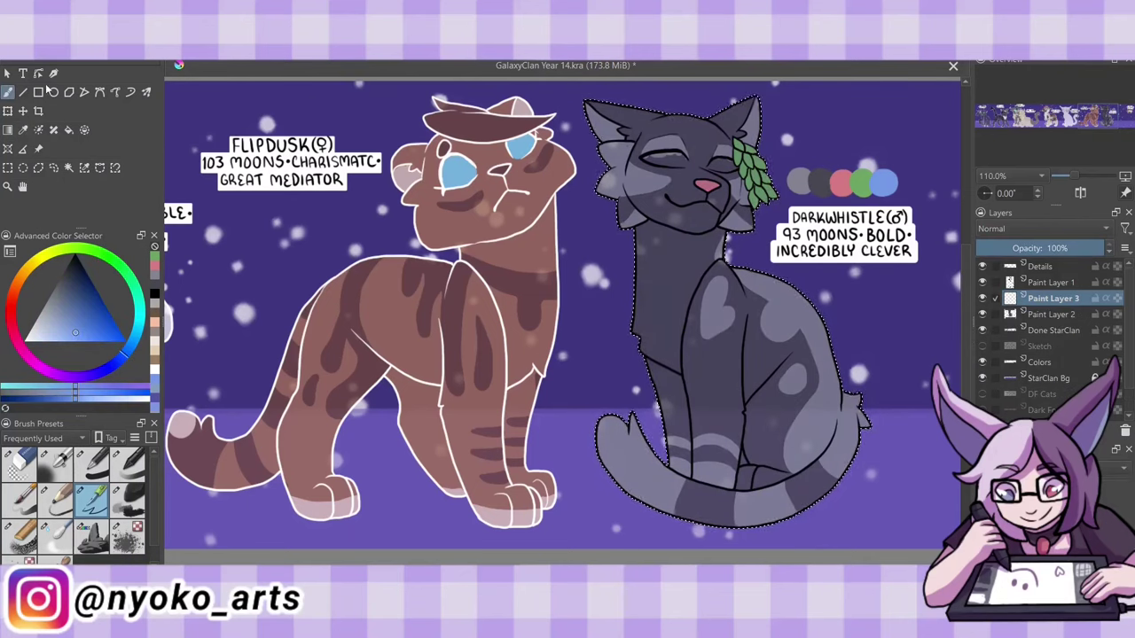
key("ctrl+shift+a")
left_click_drag(711, 163, 730, 165)
key("Insert")
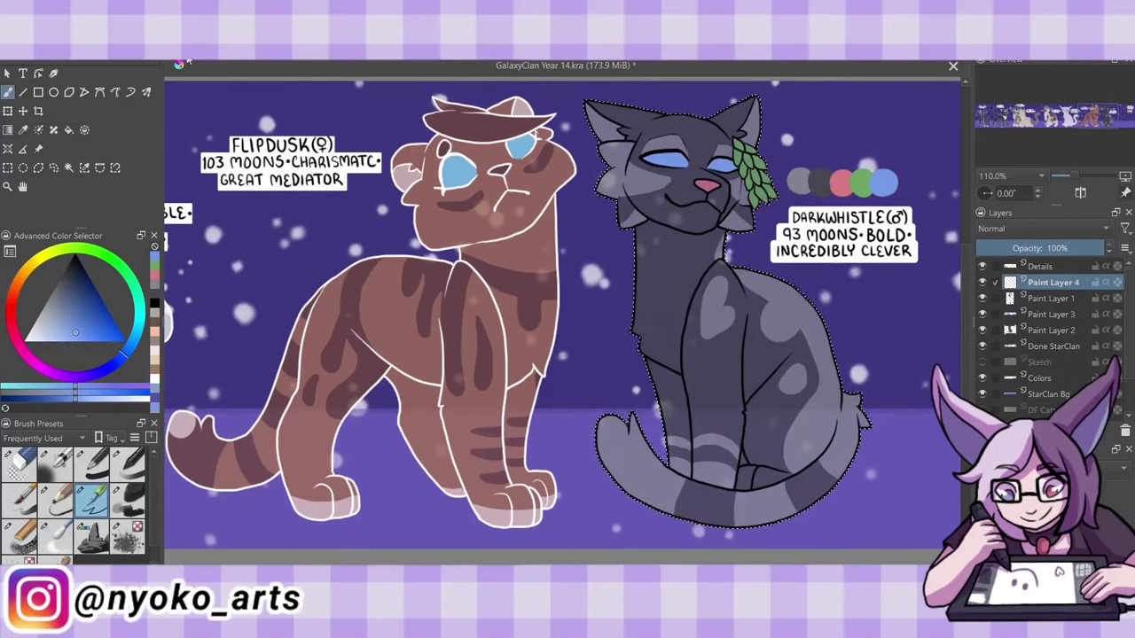
Hide the Colors layer, merge Darkwhistle's paint layers into Done StarClan, and save the file.
left_click(983, 378)
key("ctrl+e")
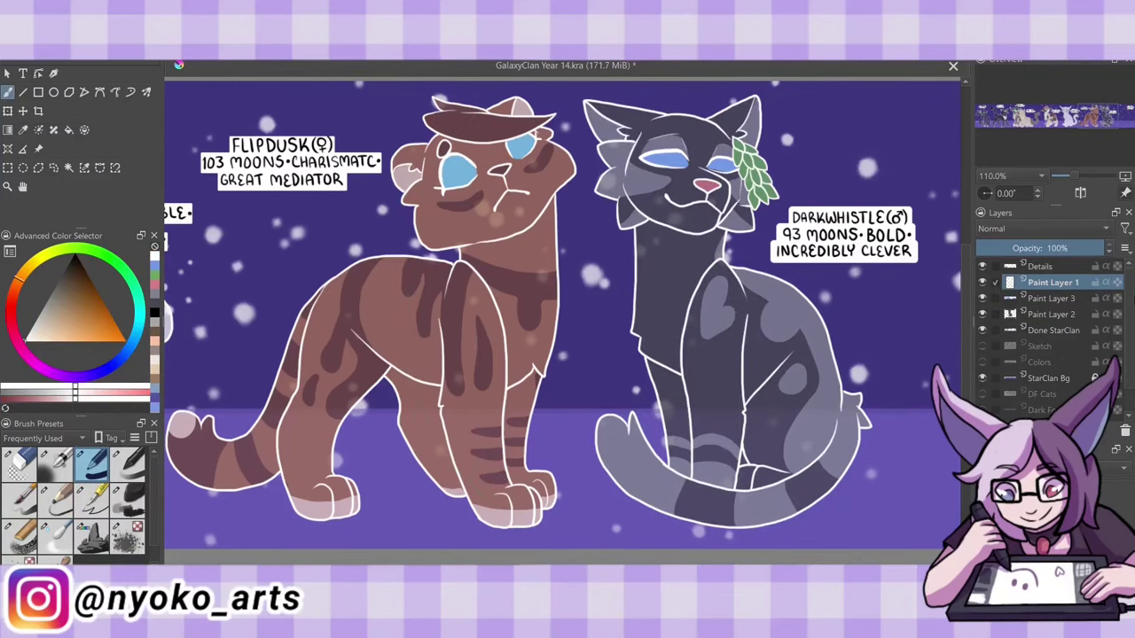
key("ctrl+e")
key("ctrl+e")
key("ctrl+e")
left_click(93, 499)
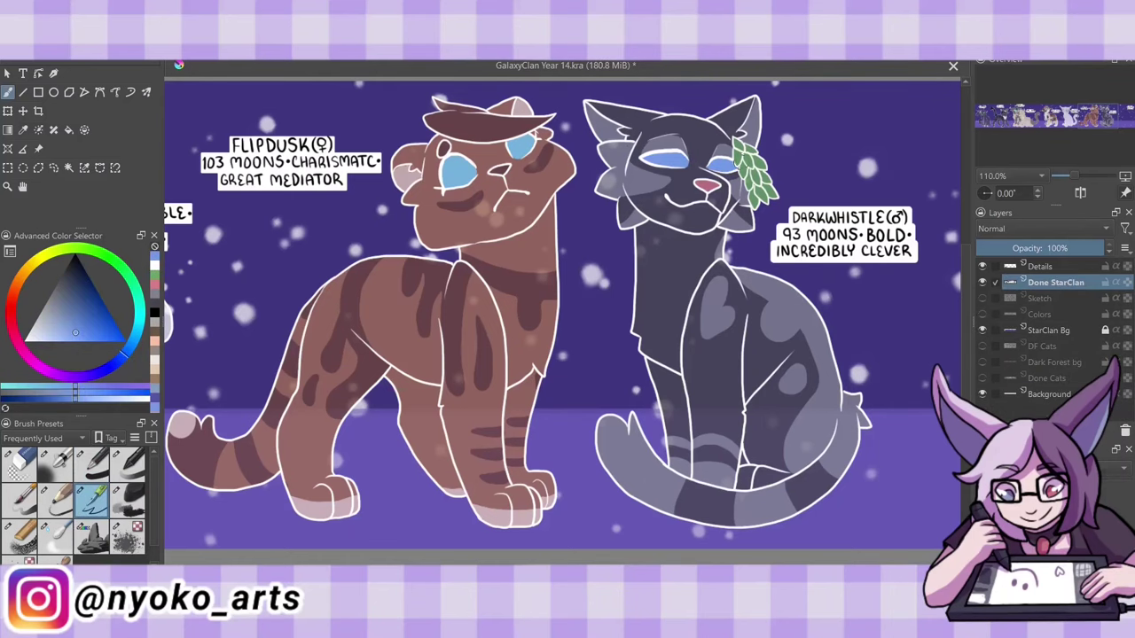
key("ctrl+s")
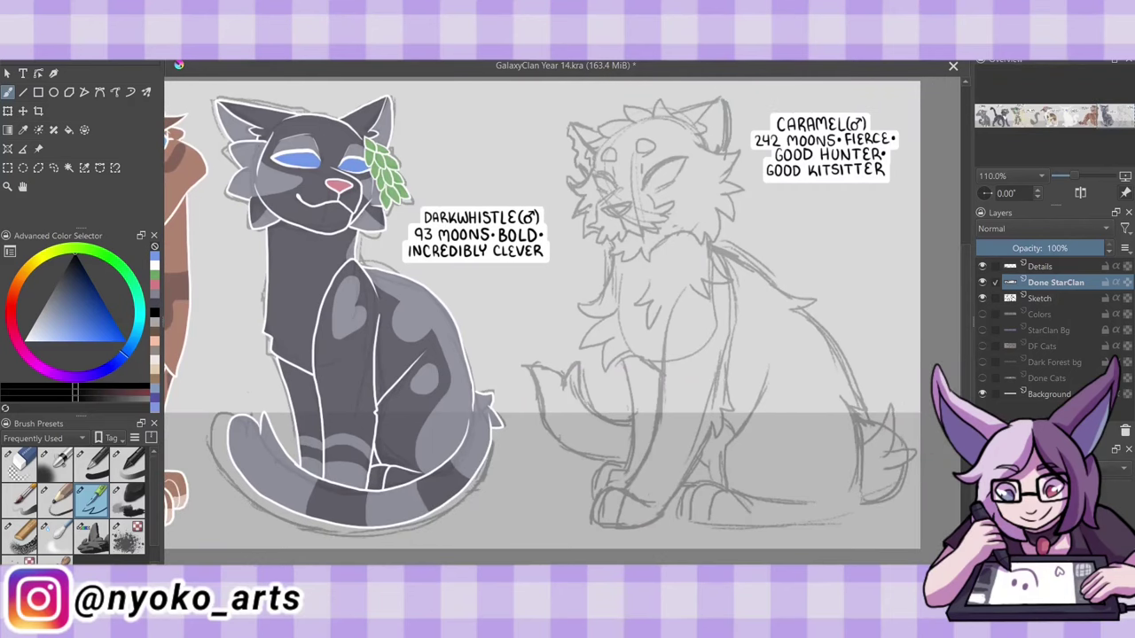
Ink Caramel's head over the sketch, including the cheek fur, muzzle, eyes, brow spots, head tuft and ears.
mouse_move(692, 142)
left_mouse_down()
mouse_move(720, 182)
mouse_move(620, 265)
mouse_move(671, 200)
left_mouse_up()
mouse_move(624, 245)
left_mouse_down()
mouse_move(587, 186)
mouse_move(569, 220)
left_mouse_up()
left_click_drag(594, 177, 684, 163)
left_click_drag(603, 151, 612, 161)
left_click_drag(655, 124, 673, 104)
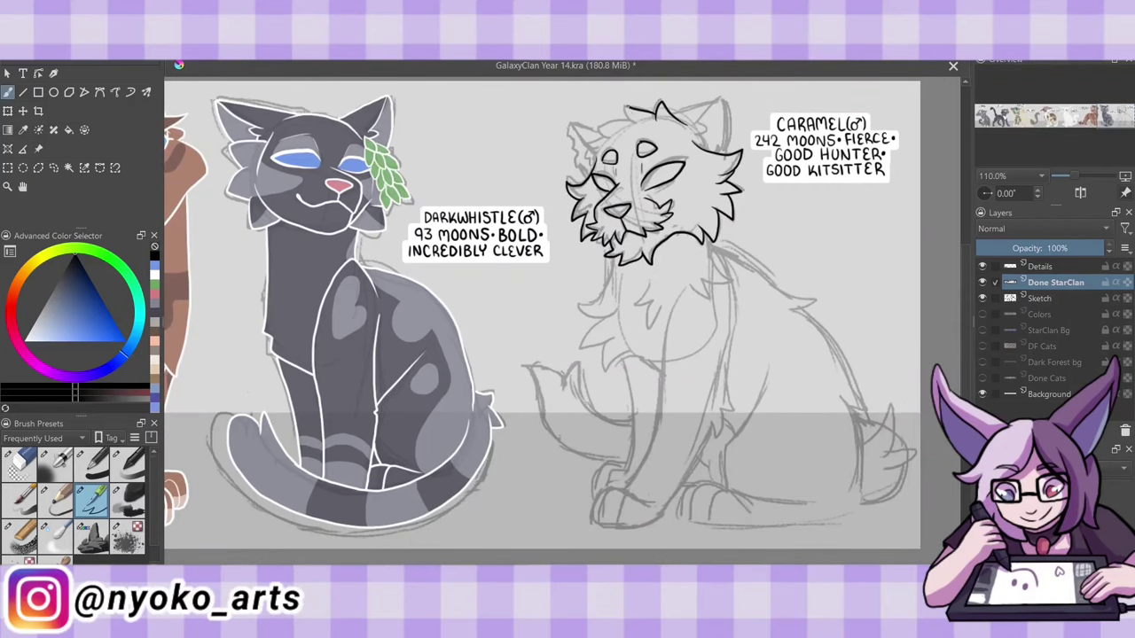
mouse_move(590, 152)
left_mouse_down()
mouse_move(635, 106)
mouse_move(670, 101)
left_mouse_up()
mouse_move(591, 129)
left_mouse_down()
mouse_move(576, 178)
mouse_move(592, 167)
left_mouse_up()
mouse_move(679, 151)
left_mouse_down()
mouse_move(728, 101)
mouse_move(710, 149)
left_mouse_up()
Ink Caramel's shaggy chest fur, both front legs and the front paws.
left_click_drag(643, 282, 650, 328)
left_click_drag(612, 259, 654, 378)
mouse_move(725, 244)
left_mouse_down()
mouse_move(691, 298)
mouse_move(627, 489)
mouse_move(718, 441)
mouse_move(618, 514)
mouse_move(631, 531)
left_mouse_up()
left_click_drag(631, 367, 625, 463)
left_click_drag(620, 464, 596, 500)
Ink Caramel's back and rump, the fluffy tail base and the underside of the hind leg.
left_click_drag(712, 250, 815, 301)
left_click_drag(816, 305, 872, 475)
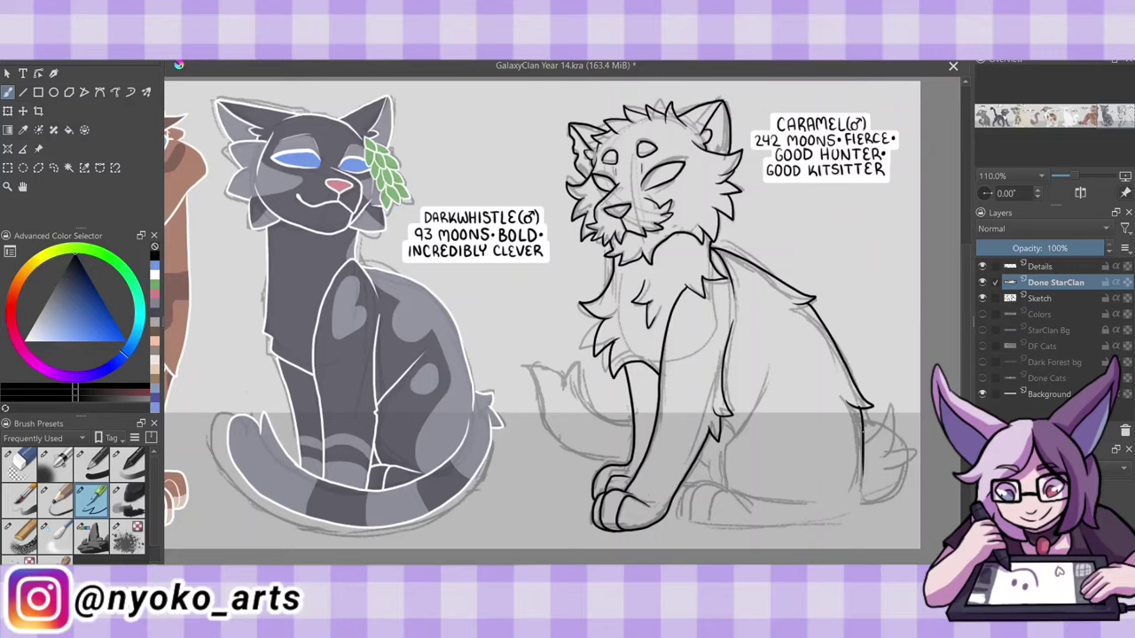
left_click_drag(863, 403, 909, 461)
left_click_drag(860, 479, 798, 526)
mouse_move(798, 523)
left_mouse_down()
mouse_move(714, 514)
mouse_move(729, 491)
left_mouse_up()
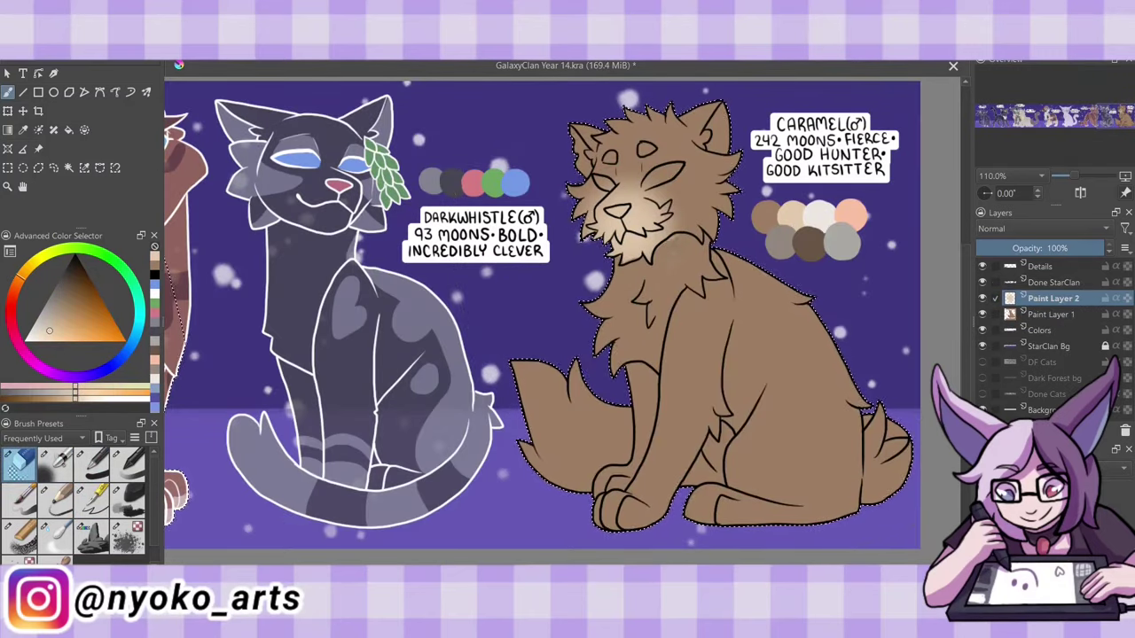
Blend grey over Caramel's back, and paint the face blaze, chest fur and paws off-white.
left_click(91, 497)
left_click_drag(735, 292, 798, 372)
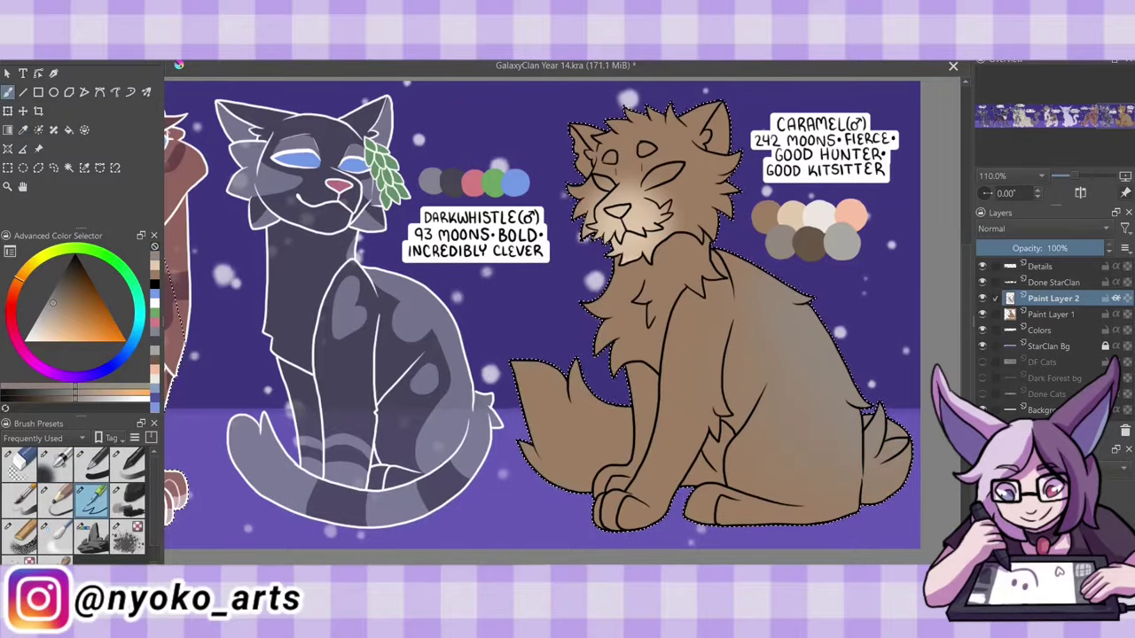
key("p")
left_click(178, 399)
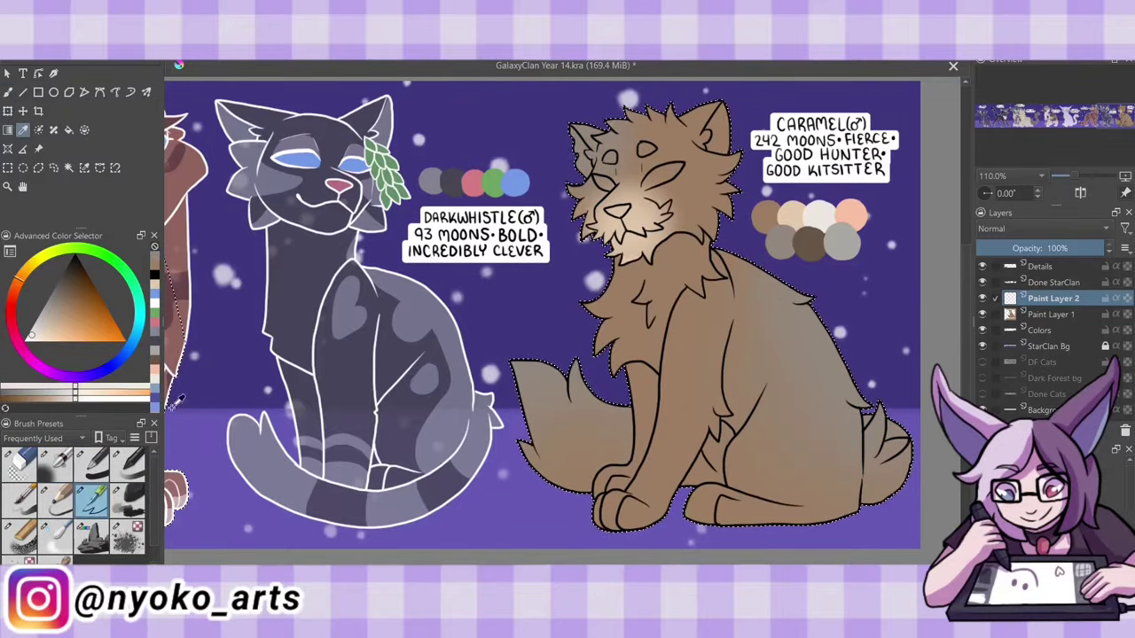
key("b")
mouse_move(636, 140)
left_mouse_down()
mouse_move(667, 244)
mouse_move(620, 271)
mouse_move(606, 317)
mouse_move(645, 360)
mouse_move(592, 263)
mouse_move(640, 267)
left_mouse_up()
left_click_drag(603, 497, 612, 503)
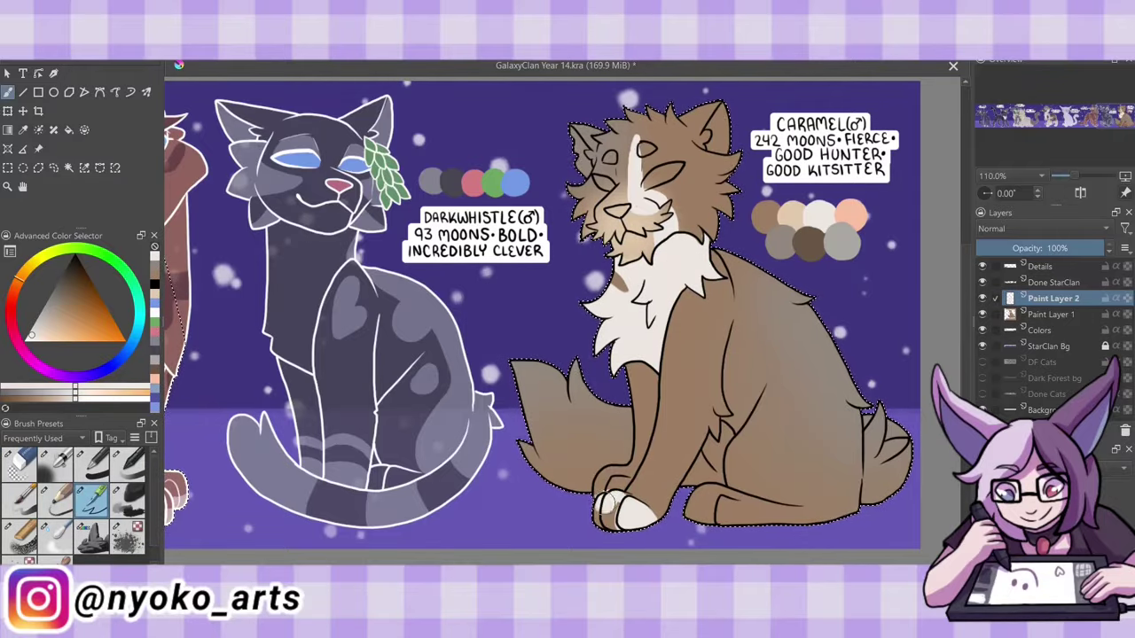
left_click_drag(687, 500, 744, 519)
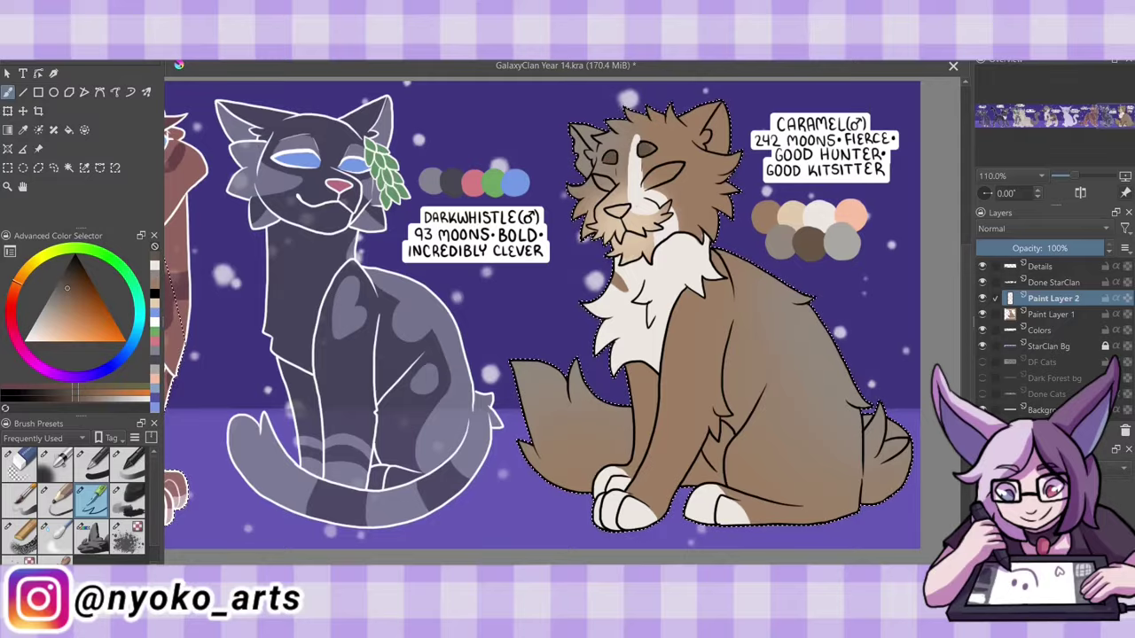
Colour Caramel's inner ears and nose with the pink palette swatch.
left_click(849, 213, "ctrl")
left_click_drag(576, 142, 585, 168)
left_click_drag(709, 124, 717, 144)
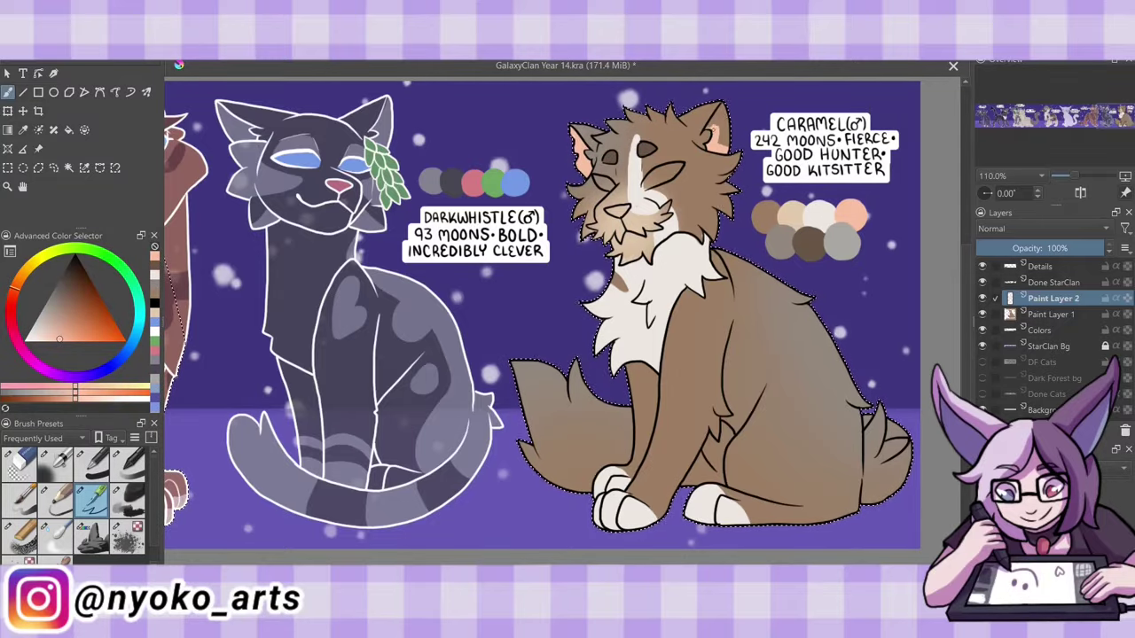
left_click_drag(611, 211, 624, 214)
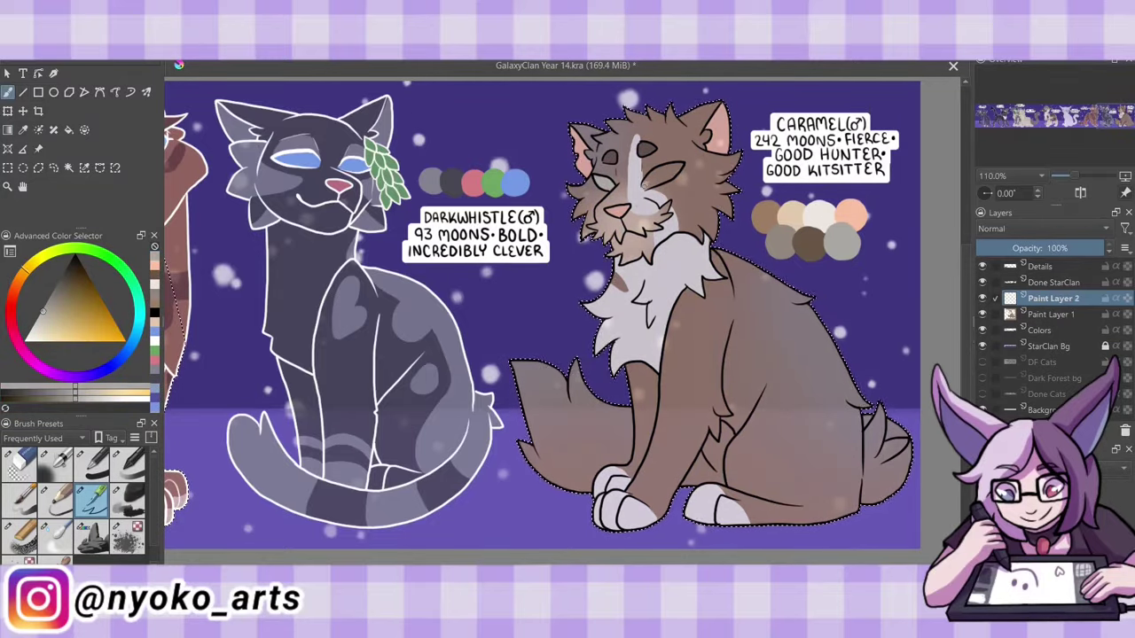
Merge Caramel's finished line art down into the paint layers.
left_click(1038, 271)
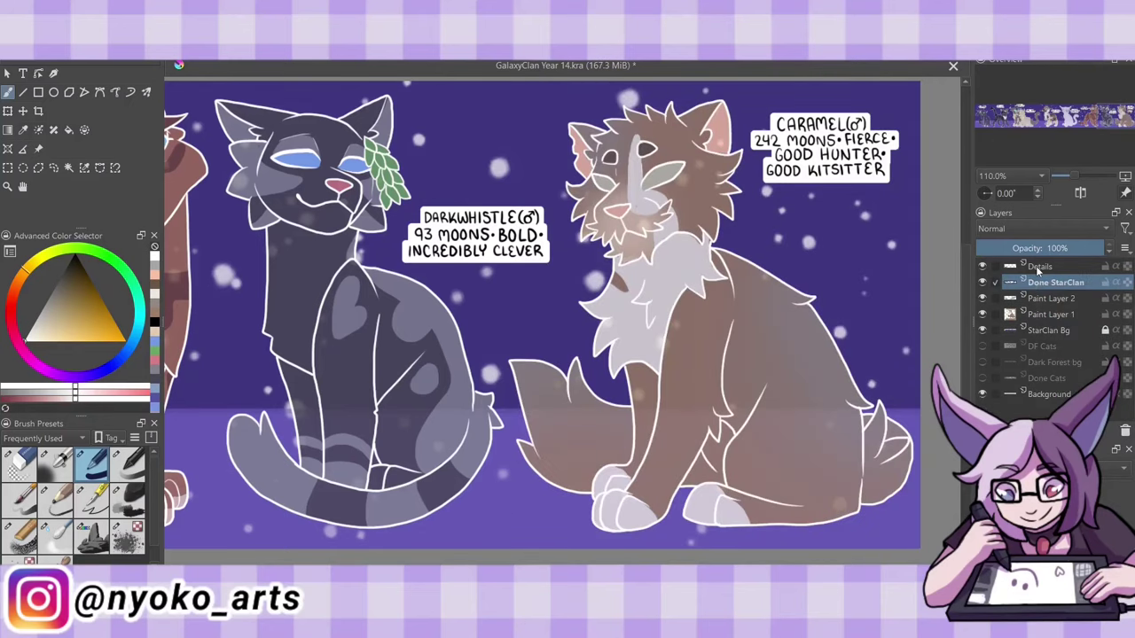
key("ctrl+e")
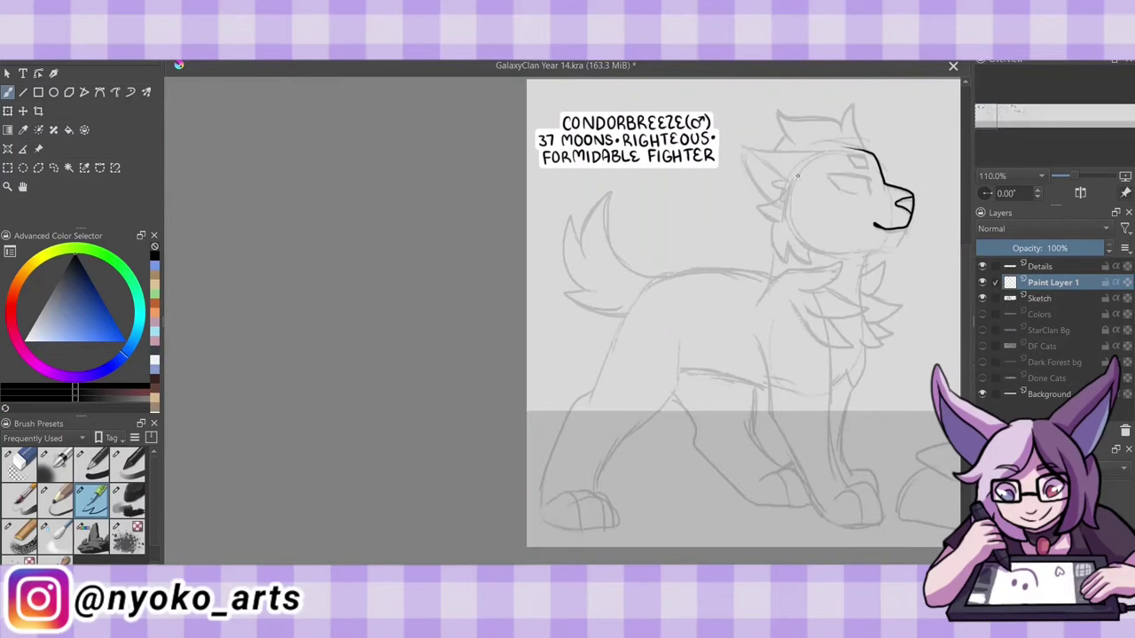
Ink Condorbreeze's cheek fur, jaw, ear, head tuft, eye and diamond brow mark over the sketch.
left_click_drag(783, 173, 846, 261)
mouse_move(788, 222)
left_mouse_down()
mouse_move(741, 147)
mouse_move(869, 150)
left_mouse_up()
left_click_drag(783, 140, 852, 108)
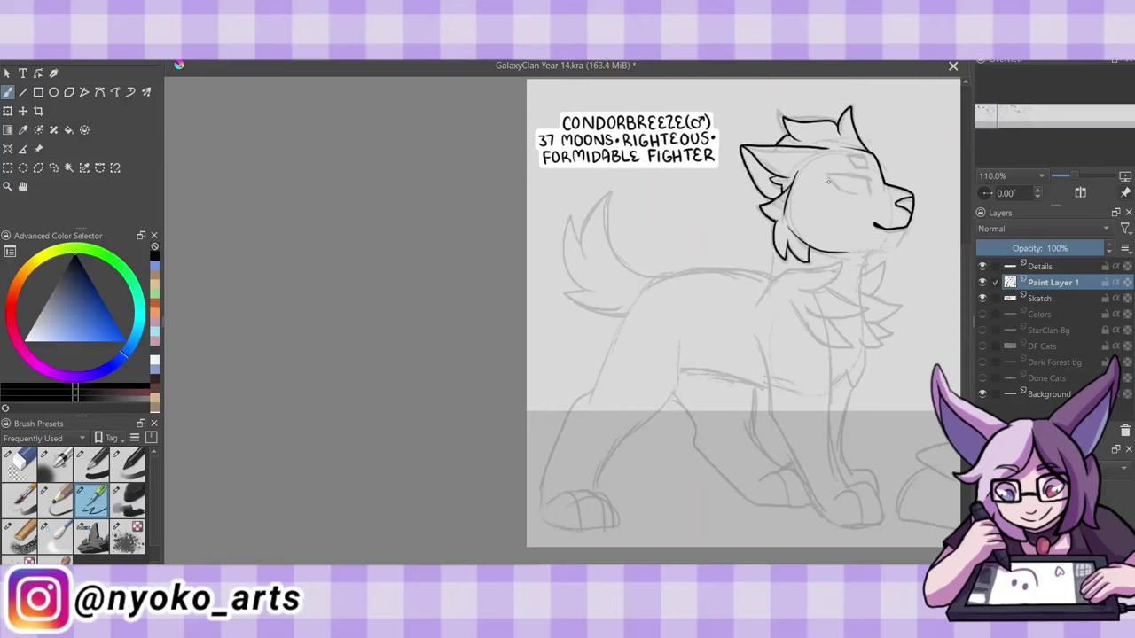
left_click_drag(849, 167, 868, 161)
Ink Condorbreeze's feathery shoulder ruff, neck and chest fur, and both front legs with paws.
mouse_move(753, 306)
left_mouse_down()
mouse_move(847, 259)
mouse_move(860, 319)
left_mouse_up()
left_click_drag(793, 306, 856, 350)
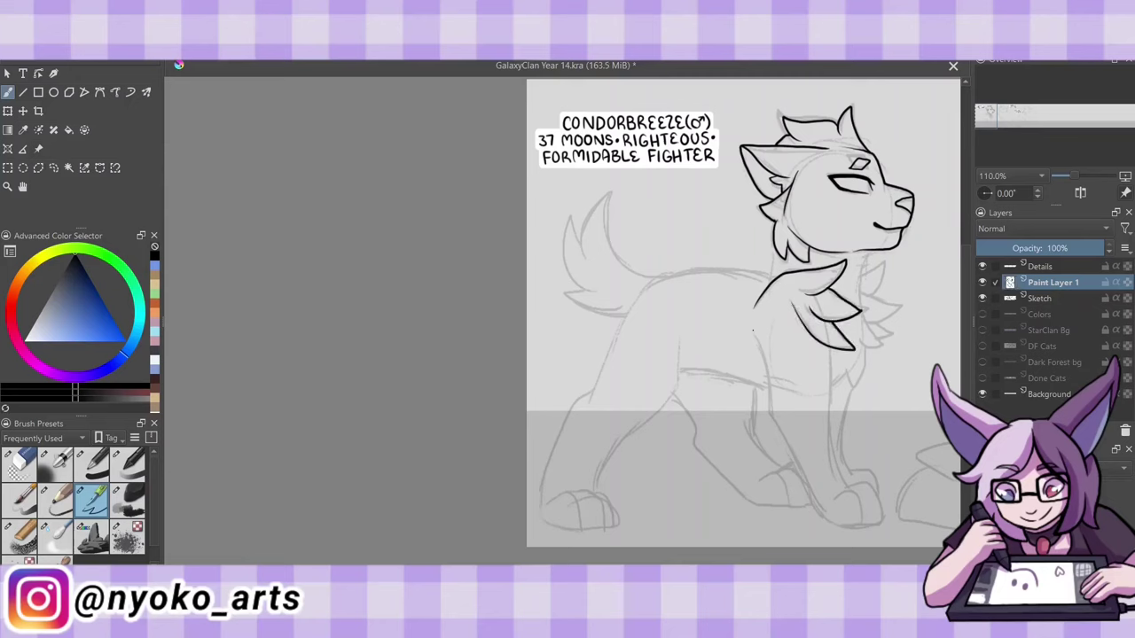
left_click_drag(756, 337, 829, 523)
left_click_drag(837, 483, 879, 521)
left_click_drag(826, 346, 849, 484)
left_click_drag(854, 251, 873, 308)
left_click_drag(880, 315, 842, 390)
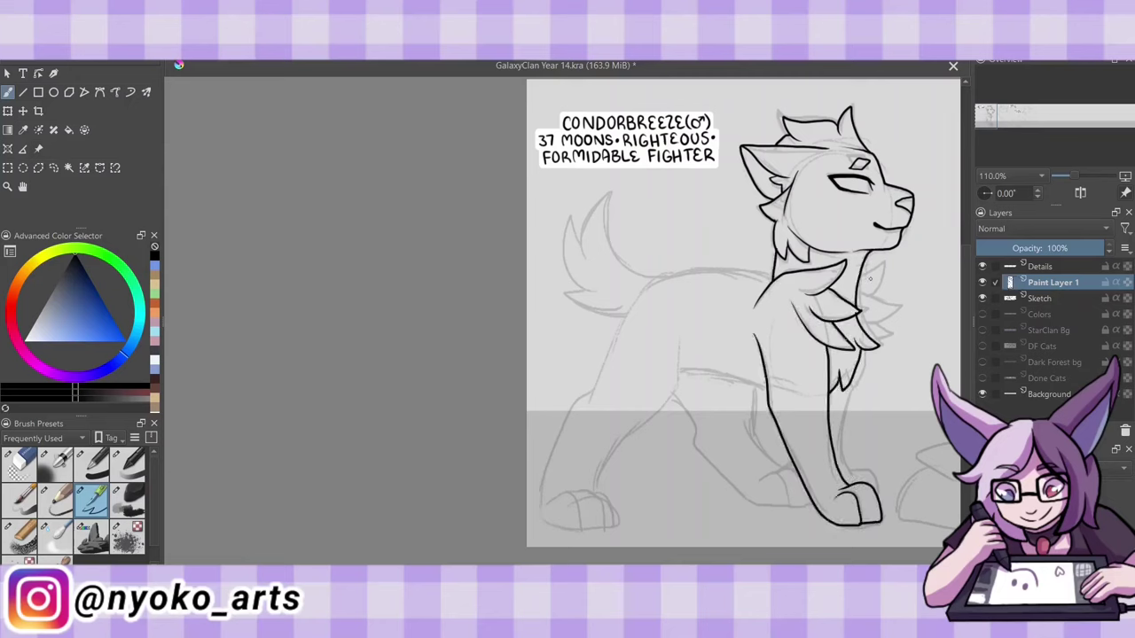
mouse_move(864, 262)
left_mouse_down()
mouse_move(893, 337)
mouse_move(860, 475)
mouse_move(884, 505)
left_mouse_up()
Ink Condorbreeze's rump, belly, hind legs with paws, and the tail.
mouse_move(624, 288)
left_mouse_down()
mouse_move(571, 529)
mouse_move(612, 525)
mouse_move(660, 410)
left_mouse_up()
left_click_drag(678, 332, 768, 390)
left_click_drag(672, 395, 740, 493)
left_click_drag(692, 429, 780, 509)
left_click_drag(761, 468, 806, 507)
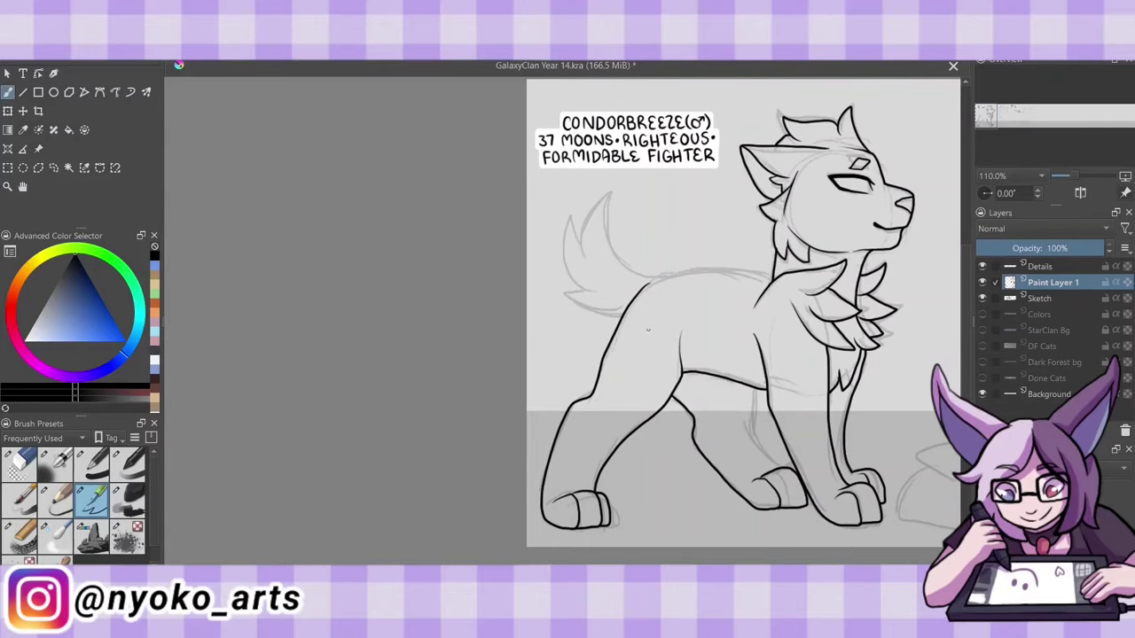
left_click_drag(755, 395, 764, 468)
left_click_drag(761, 477, 788, 509)
mouse_move(653, 280)
left_mouse_down()
mouse_move(755, 271)
mouse_move(665, 257)
left_mouse_up()
left_click_drag(578, 229, 585, 253)
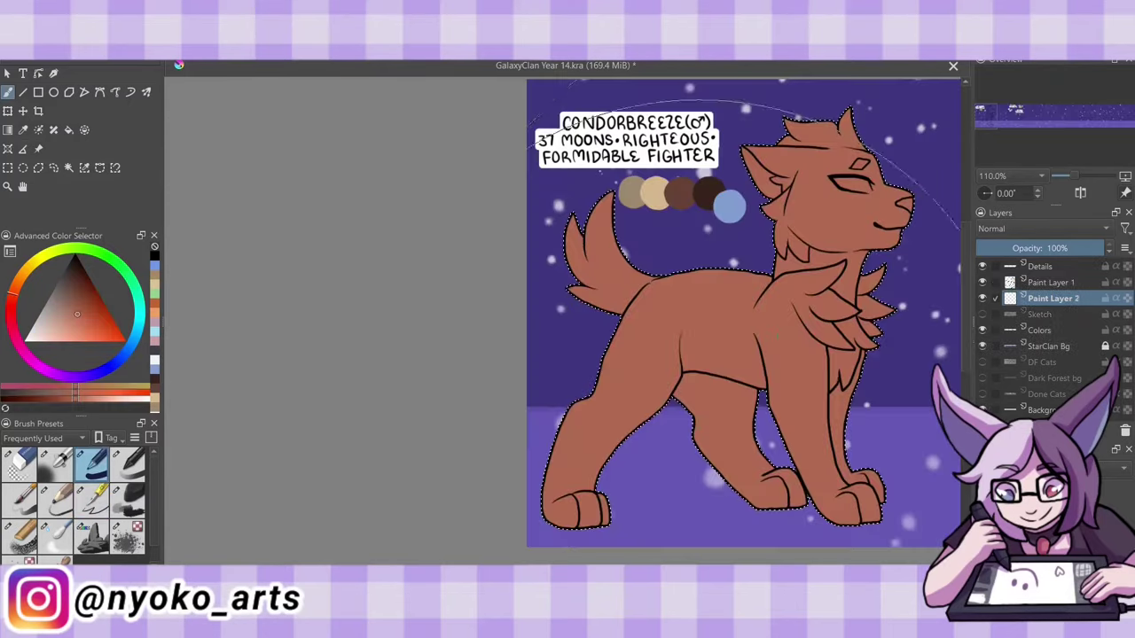
Add a layer and paint dark brown on Condorbreeze's head tuft, eye stripe, ruff, back stripes and tail.
key("Insert")
left_click(73, 270)
left_click(92, 502)
left_click_drag(858, 118, 824, 133)
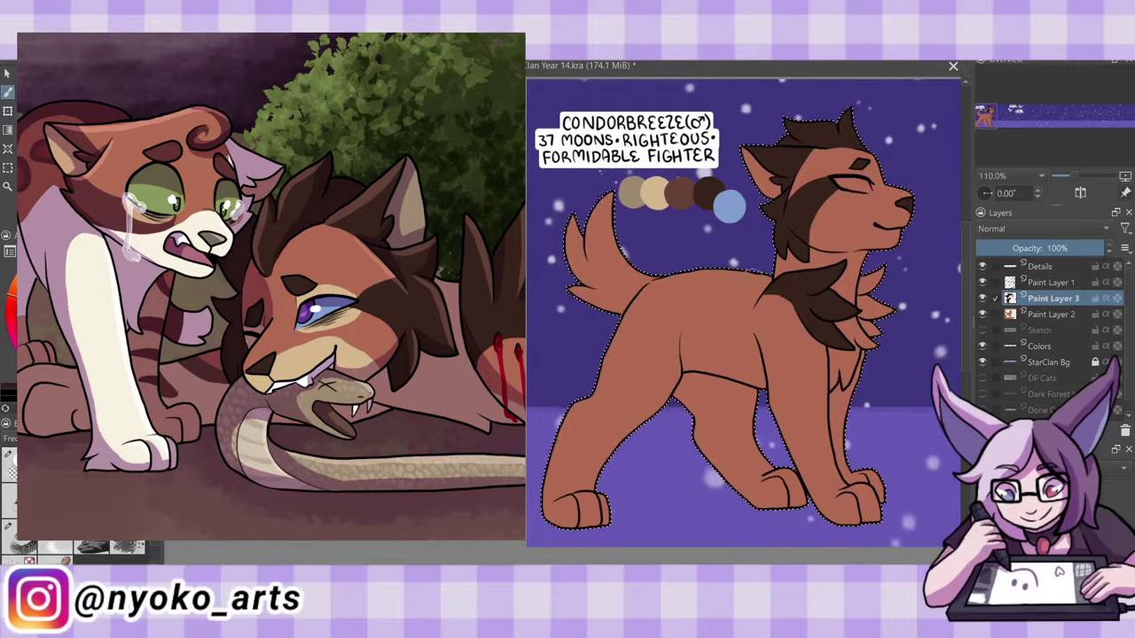
left_click_drag(740, 285, 714, 340)
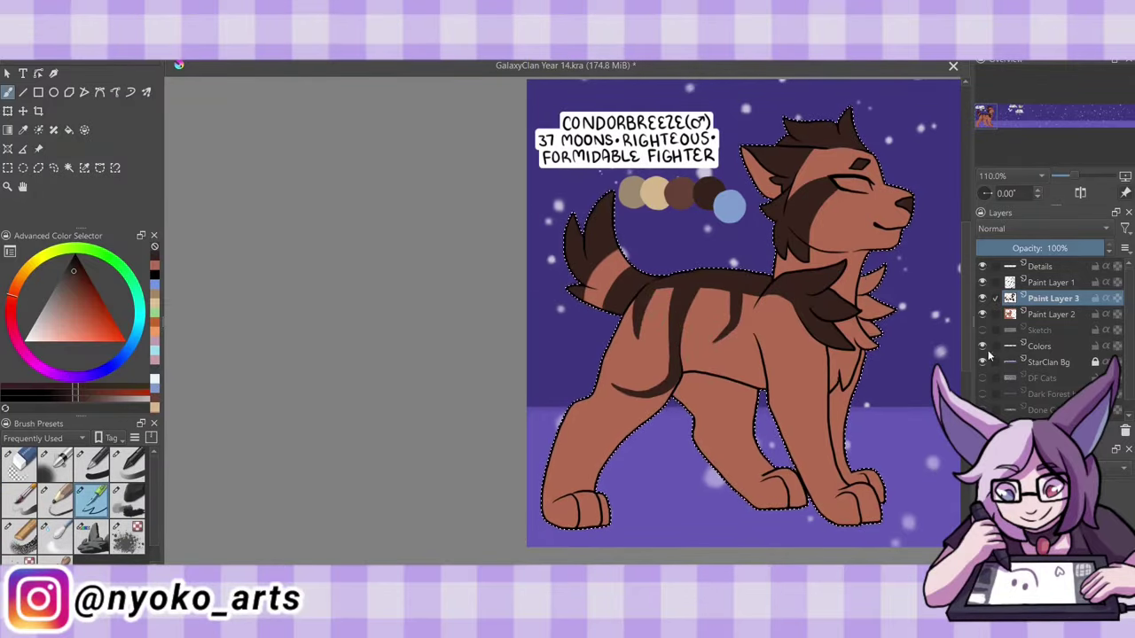
Add another layer and paint tan markings around Condorbreeze's eye, muzzle, neck, chest and tail band.
key("Insert")
left_click(654, 192, "ctrl")
left_click_drag(833, 181, 864, 188)
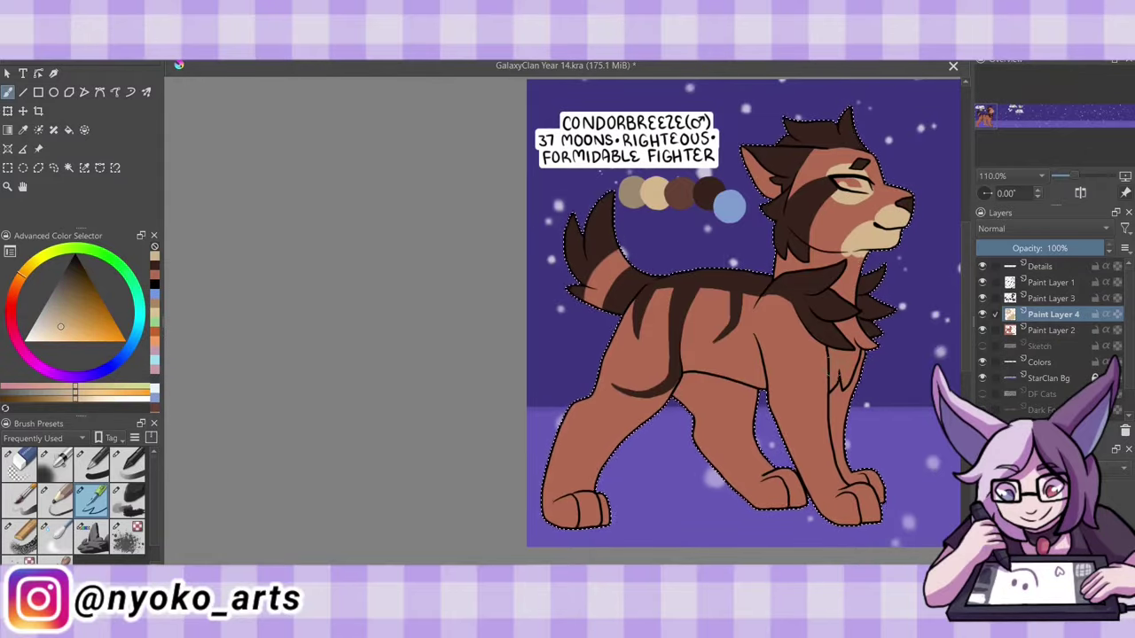
Paint medium-brown stripes on Condorbreeze's flank, back and legs.
left_click(673, 355, "ctrl")
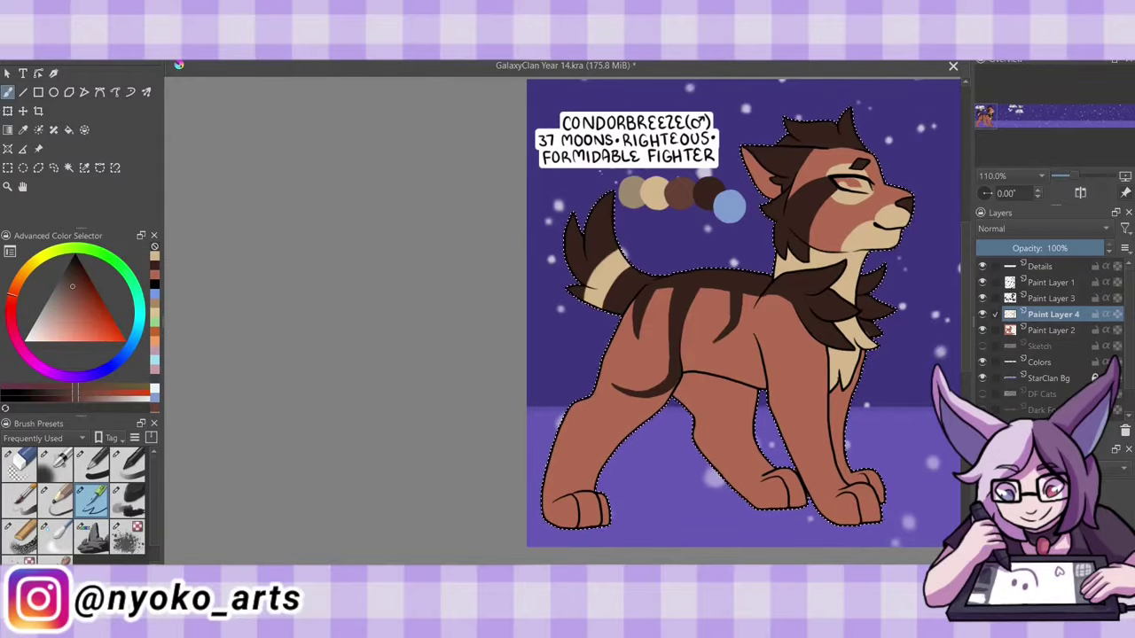
left_click_drag(620, 359, 669, 390)
left_click_drag(713, 293, 725, 324)
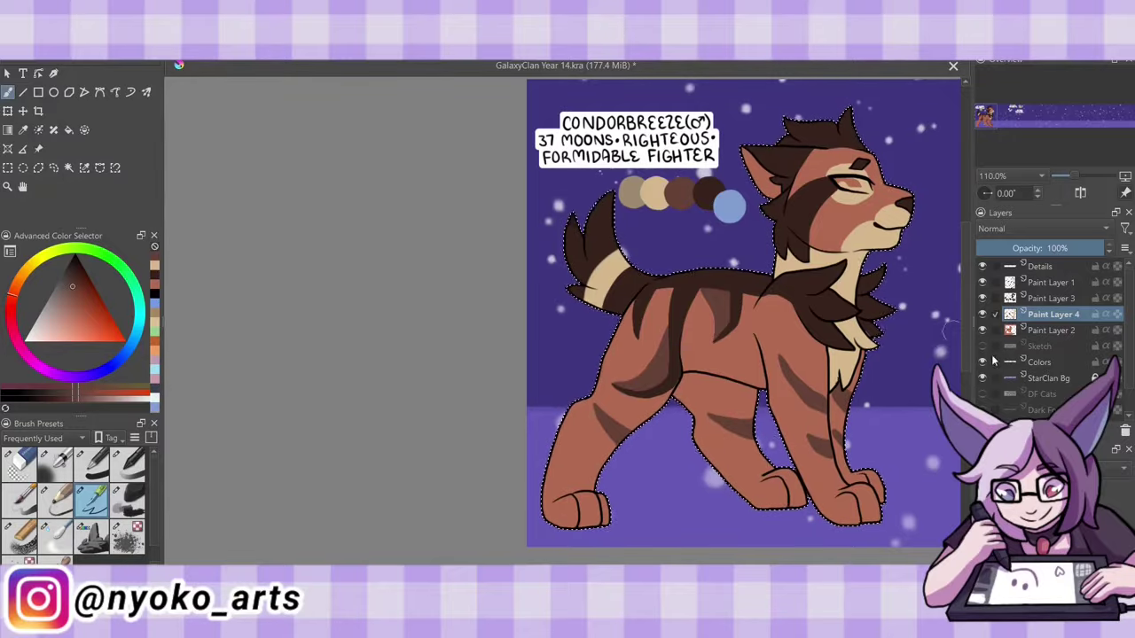
Paint Condorbreeze's legs and belly tan on Paint Layer 2, and merge the cat's layers.
left_click(1051, 330)
left_click(585, 396, "ctrl")
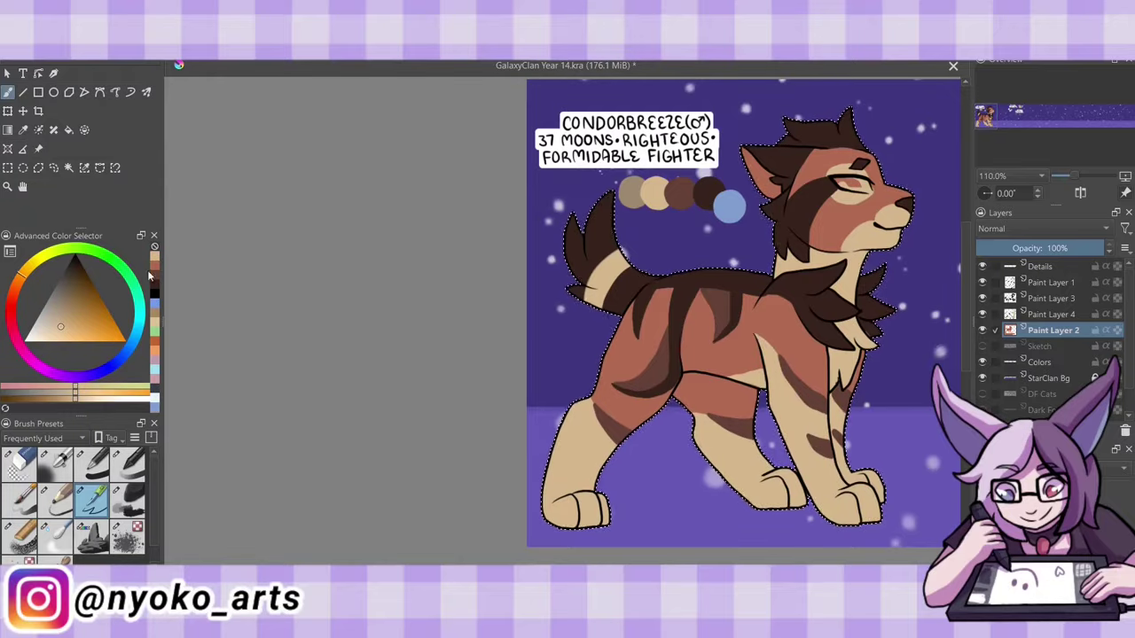
key("ctrl+e")
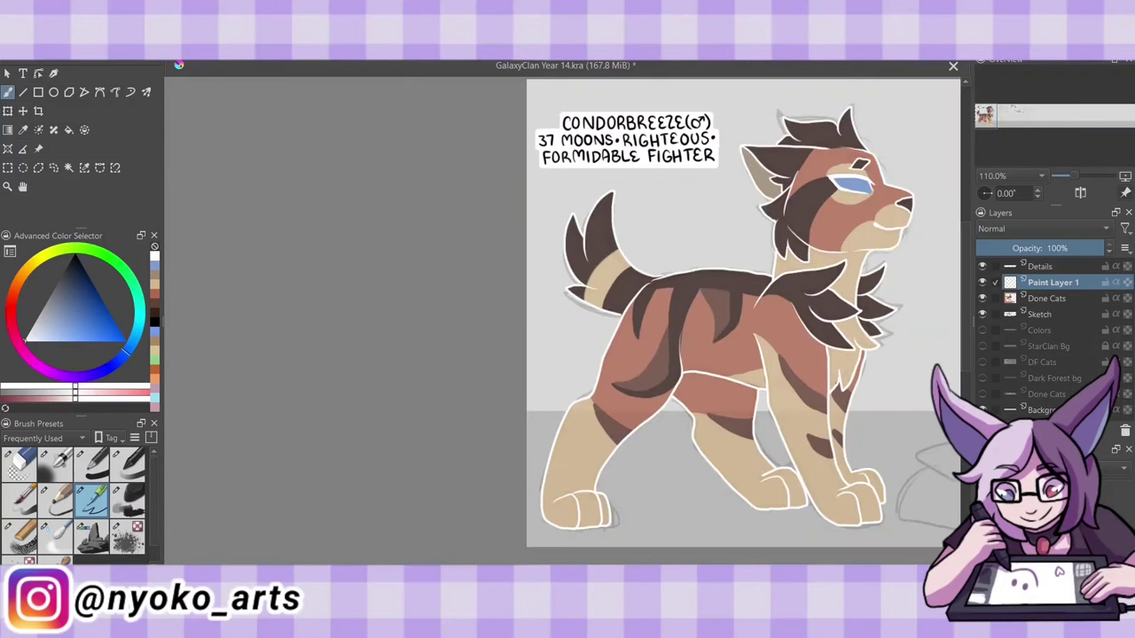
Ink Flaxroar's head tuft, forehead curve, cheek fur and the start of the mouth in black.
left_click_drag(620, 311, 226, 311)
left_click_drag(634, 92, 707, 131)
key("ctrl+z")
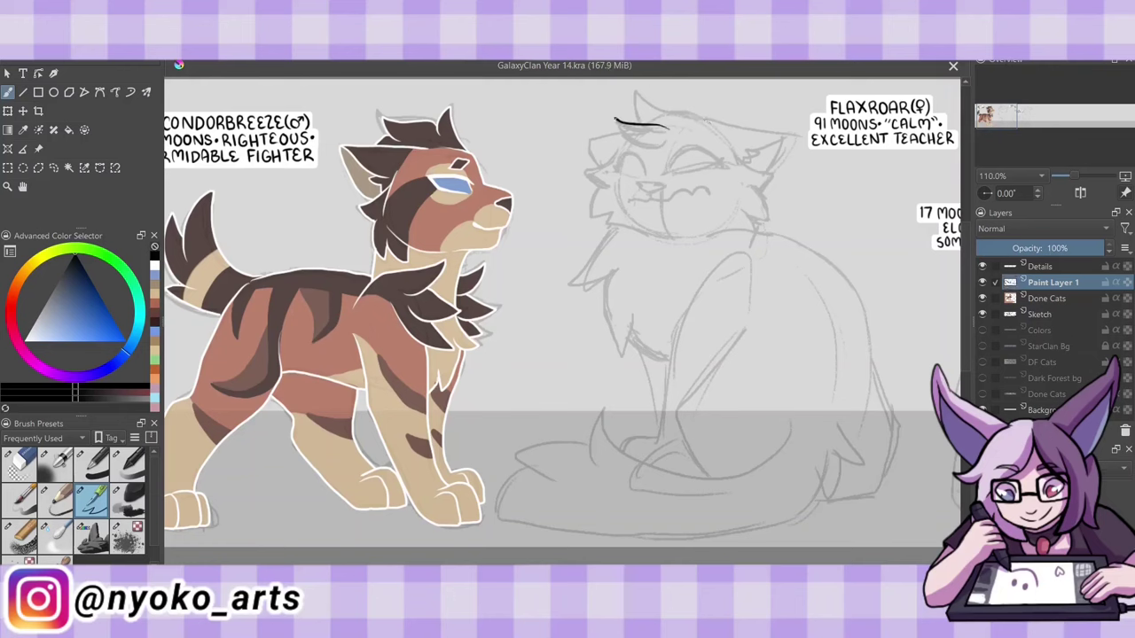
left_click_drag(614, 118, 665, 146)
left_click_drag(635, 93, 718, 131)
mouse_move(621, 145)
left_mouse_down()
mouse_move(592, 217)
mouse_move(748, 232)
mouse_move(752, 148)
left_mouse_up()
left_click_drag(647, 199, 670, 197)
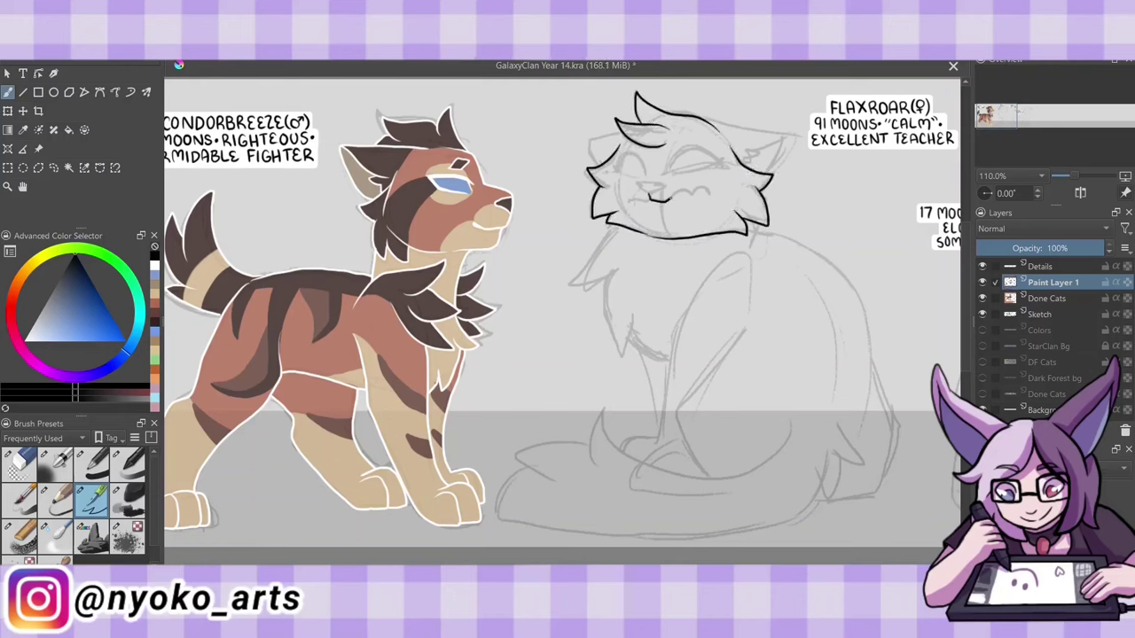
Ink Flaxroar's ears, nose, the rest of the mouth and both half-closed eyes.
left_click_drag(587, 151, 618, 125)
left_click_drag(706, 127, 773, 170)
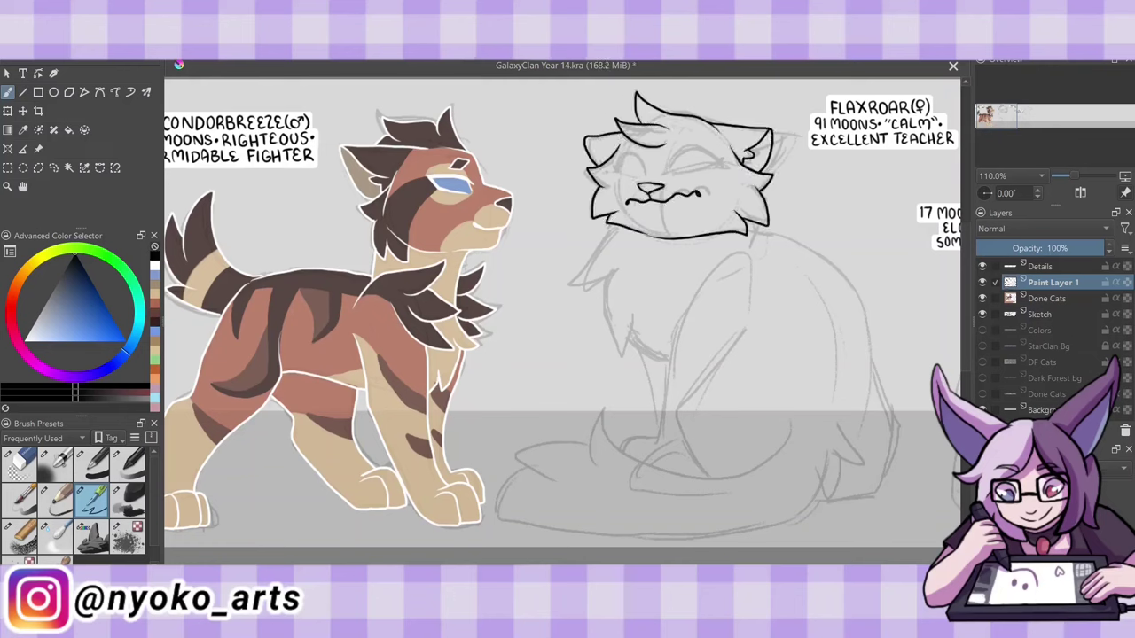
left_click_drag(667, 165, 718, 159)
left_click_drag(716, 161, 725, 168)
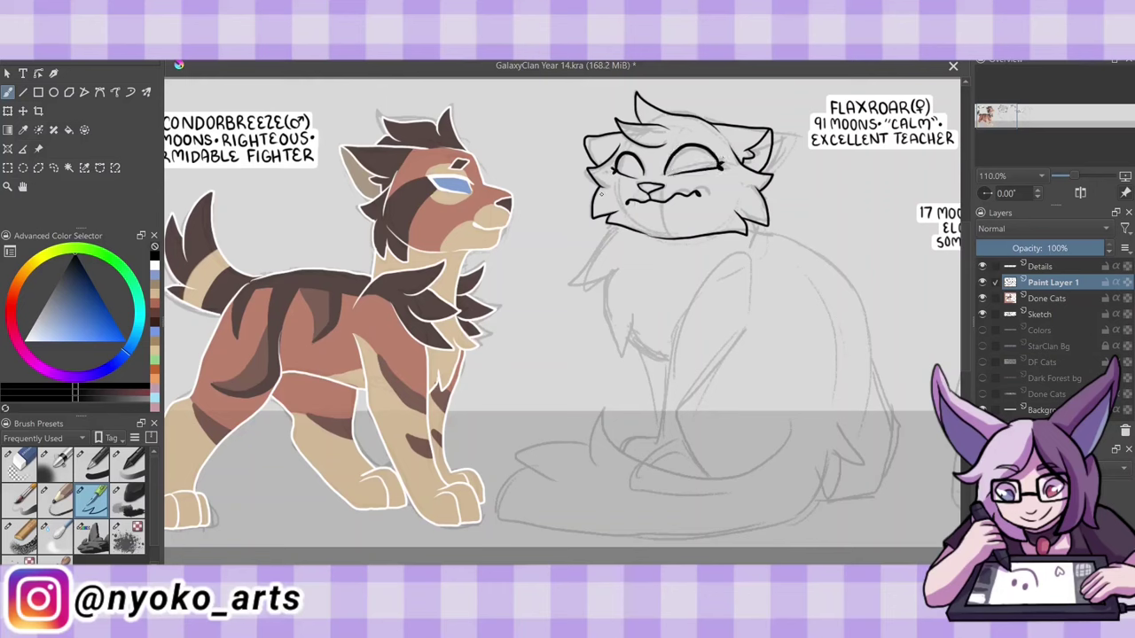
Ink Flaxroar's front leg line, long curled tail and hindquarters.
left_click_drag(749, 321, 787, 429)
left_click_drag(607, 422, 525, 452)
left_click_drag(504, 523, 842, 490)
left_click_drag(856, 292, 878, 497)
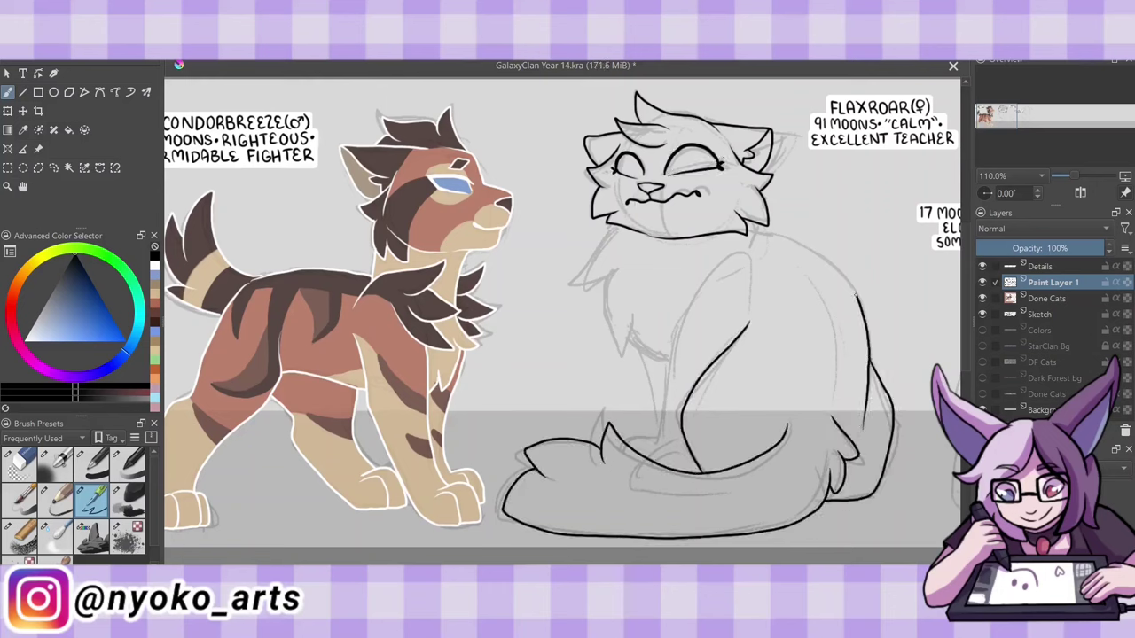
Ink Flaxroar's back, shoulder, front legs, paws and pointed chest fur.
left_click_drag(752, 248, 856, 296)
left_click_drag(816, 262, 831, 383)
mouse_move(752, 248)
left_mouse_down()
mouse_move(627, 445)
mouse_move(689, 458)
left_mouse_up()
left_click_drag(654, 452, 664, 461)
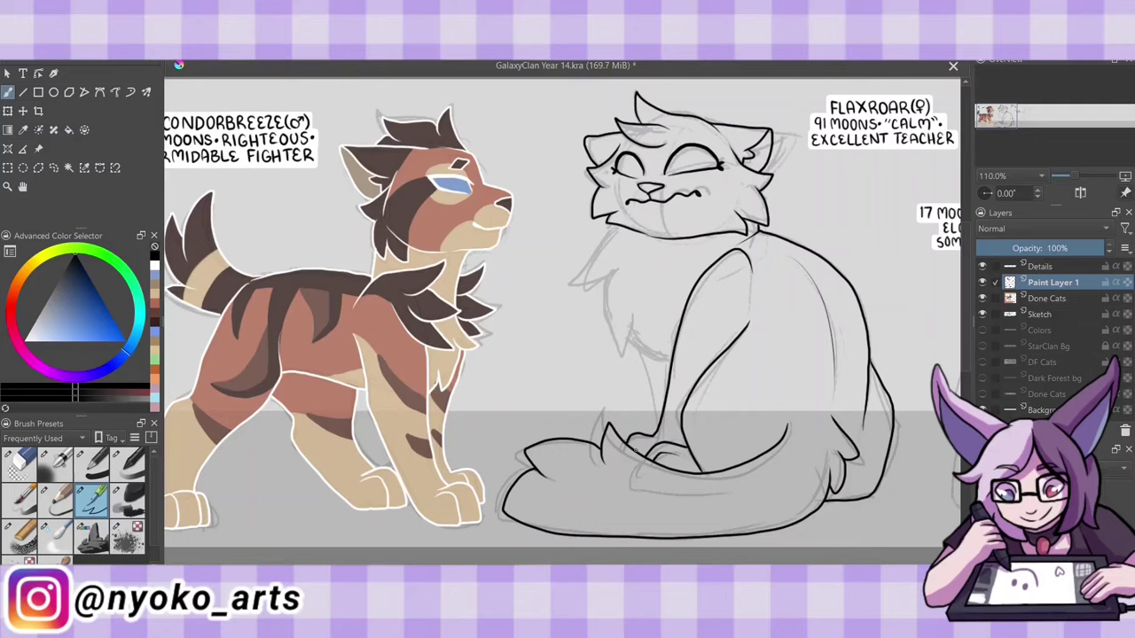
left_click_drag(617, 227, 574, 277)
left_click_drag(631, 277, 599, 351)
left_click_drag(670, 328, 625, 358)
left_click_drag(655, 349, 640, 431)
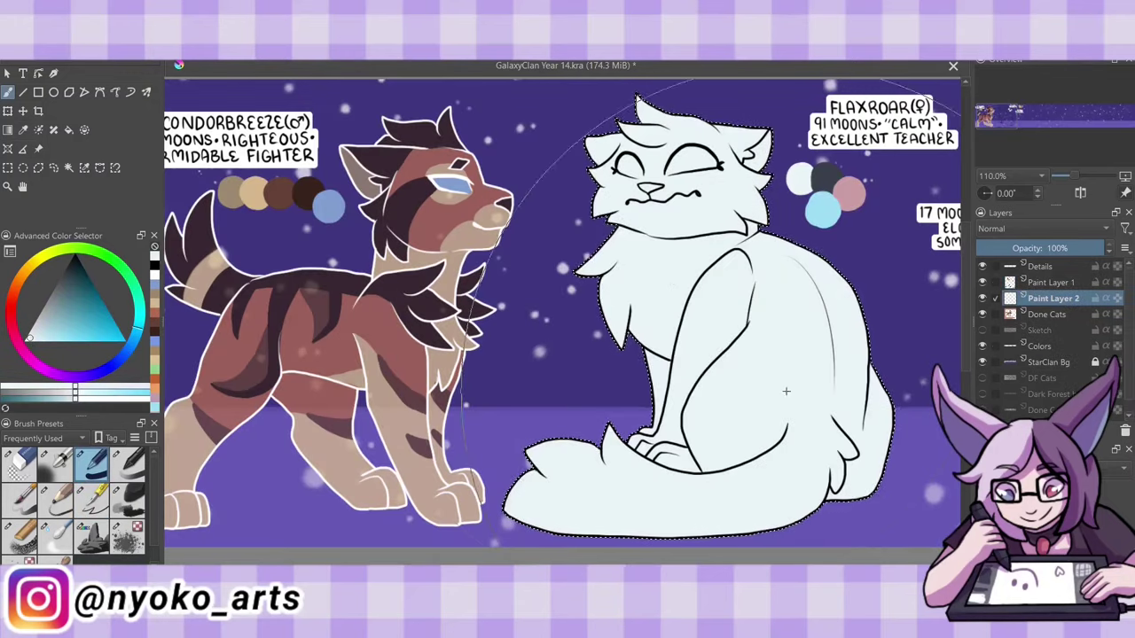
Add a layer and paint Flaxroar's face patches, haunch and tail dark grey.
key("Insert")
left_click_drag(759, 105, 594, 169)
left_click_drag(833, 410, 762, 382)
left_click_drag(851, 355, 798, 461)
left_click_drag(762, 496, 567, 461)
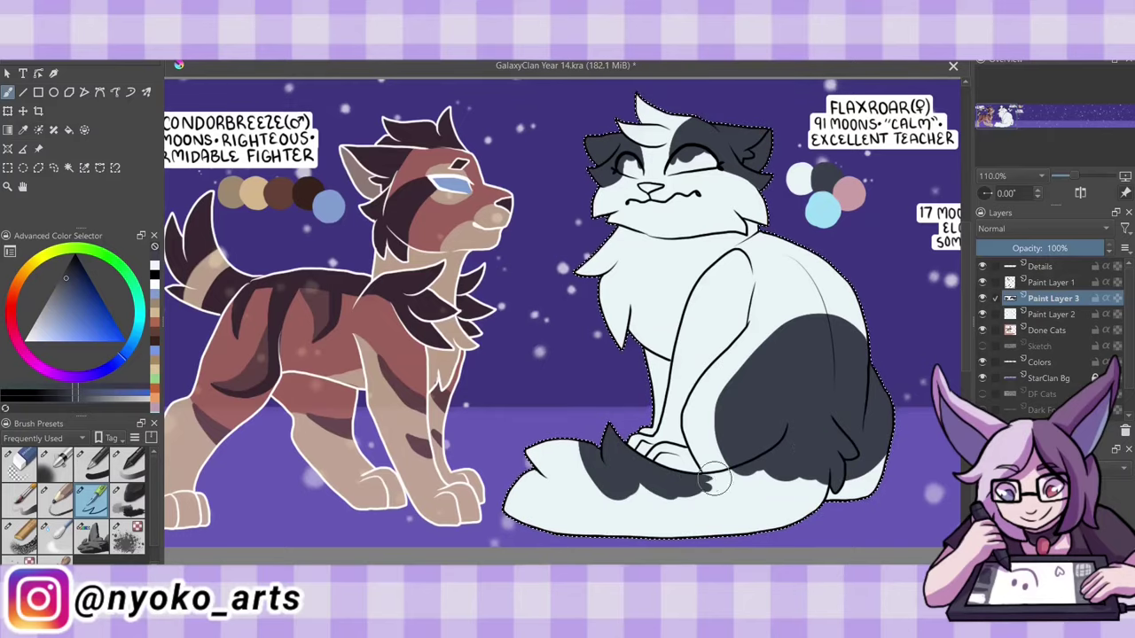
mouse_move(674, 501)
left_mouse_down()
mouse_move(609, 483)
mouse_move(532, 505)
left_mouse_up()
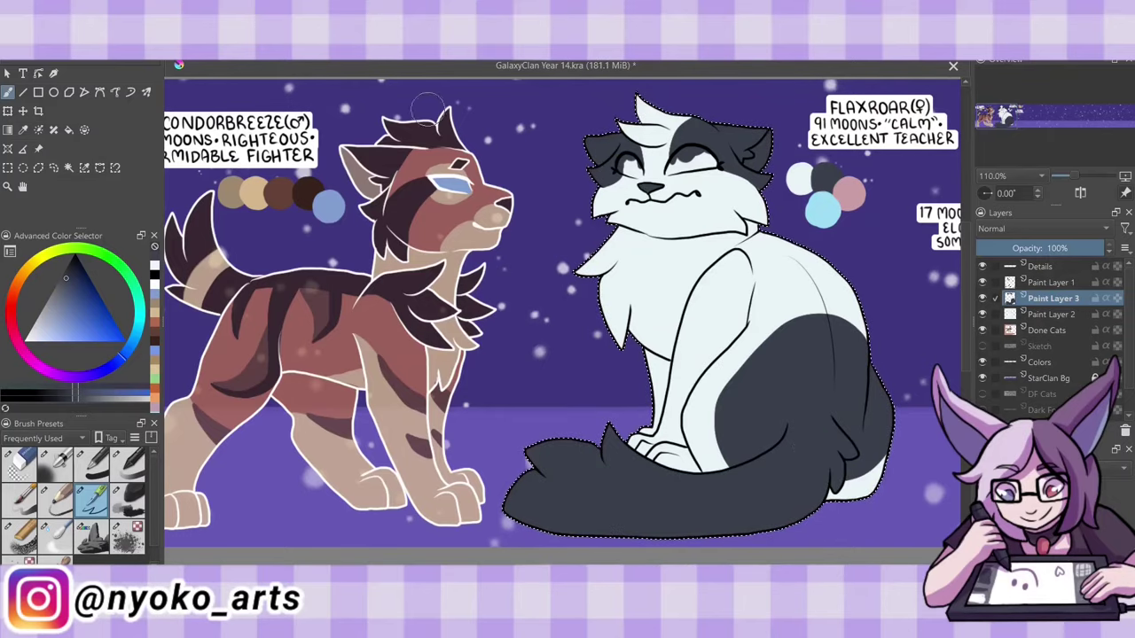
Colour Flaxroar's inner ear pink, and paint her eyes light cyan on a new layer.
left_click(848, 193, "ctrl")
left_click(824, 205, "ctrl")
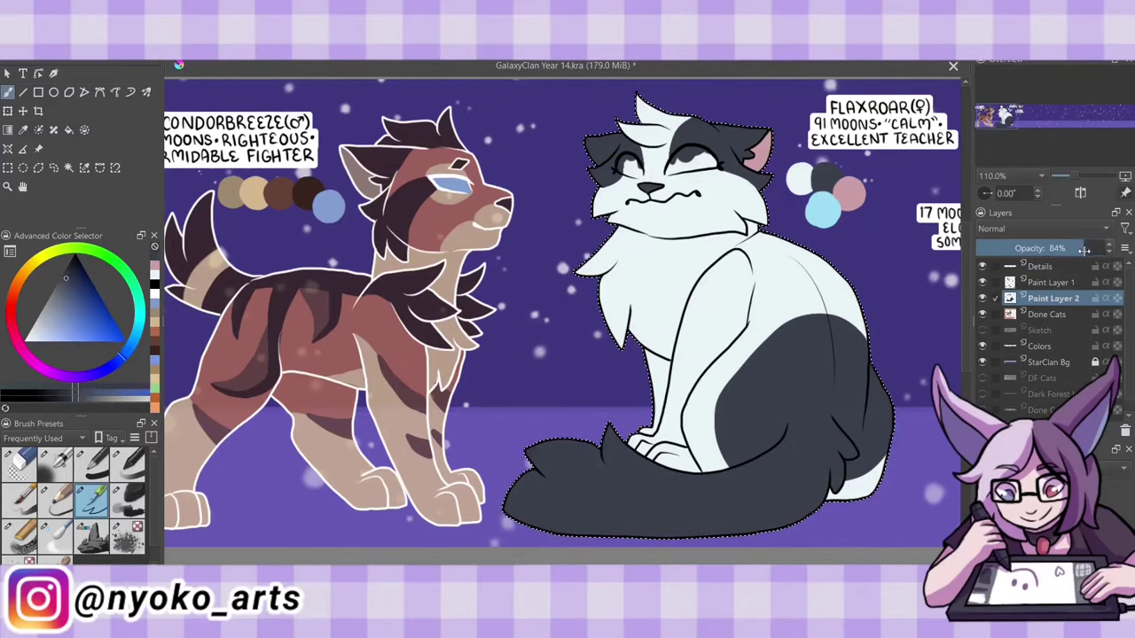
key("ctrl+e")
key("Insert")
key("ctrl+shift+a")
key("b")
left_click_drag(661, 164, 709, 164)
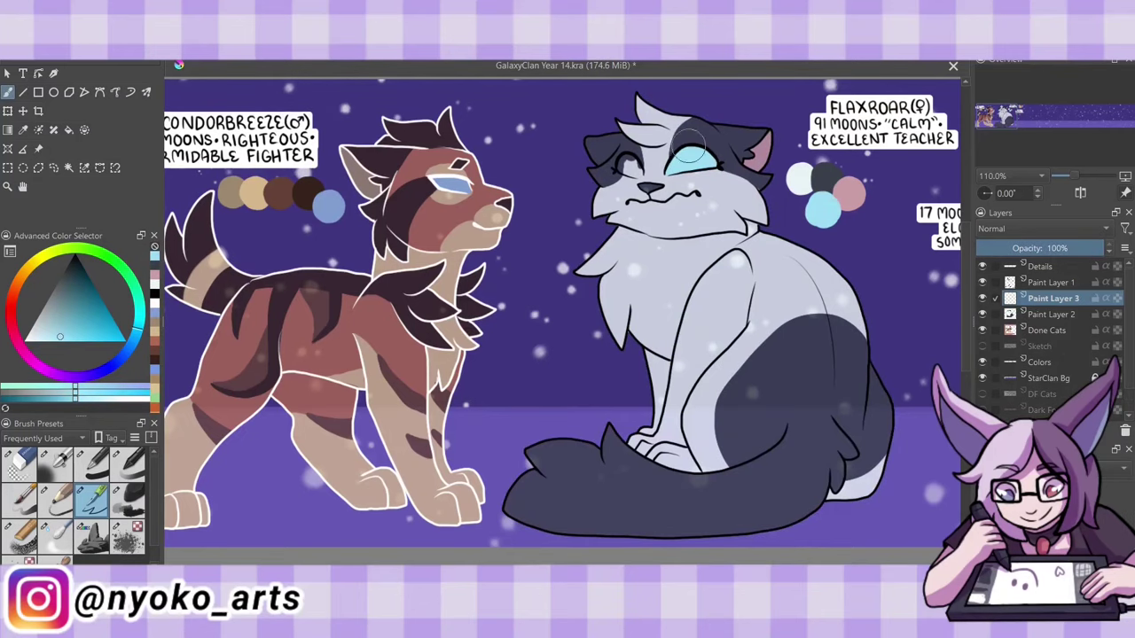
mouse_move(620, 162)
left_mouse_down()
mouse_move(636, 170)
mouse_move(626, 174)
left_mouse_up()
Turn Flaxroar's line art white and merge her layers into Done Cats.
key("ctrl+e")
left_click(93, 461)
key("ctrl+e")
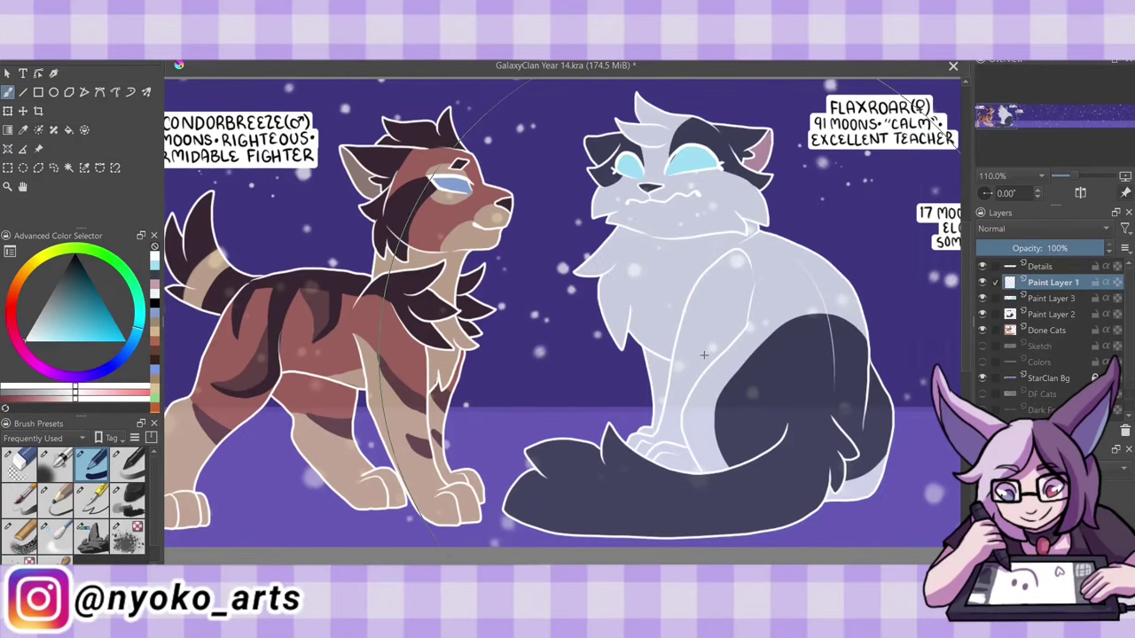
Add a layer and ink Orangesun's head tufts, cheek fur and swept-back ears in black.
left_click(93, 496)
key("Insert")
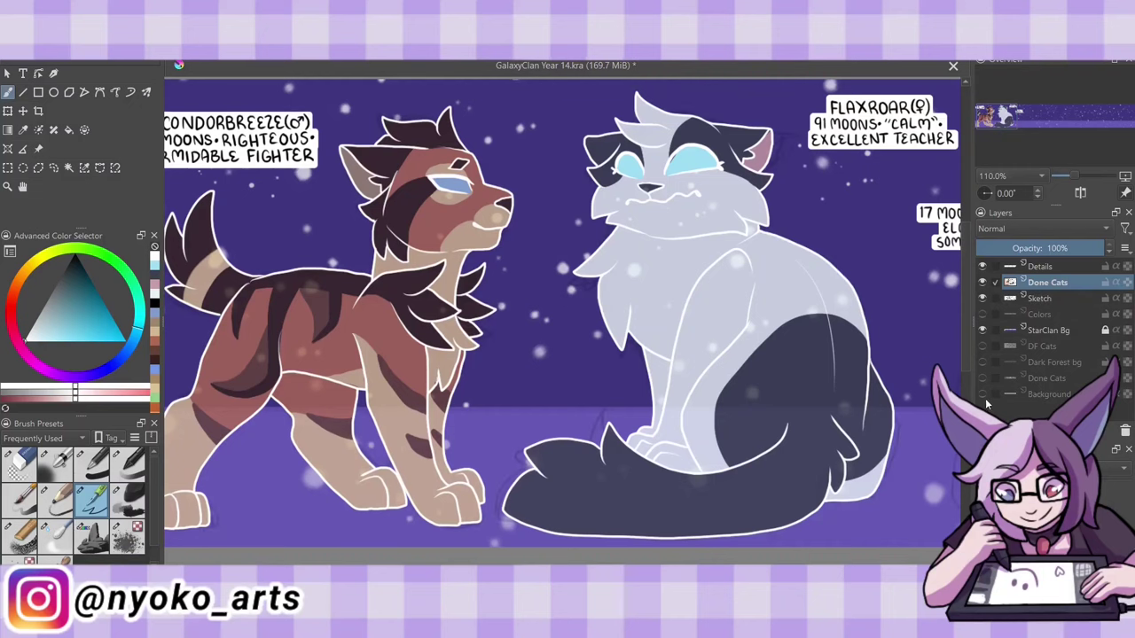
scroll(563, 313, "right", 5)
key("d")
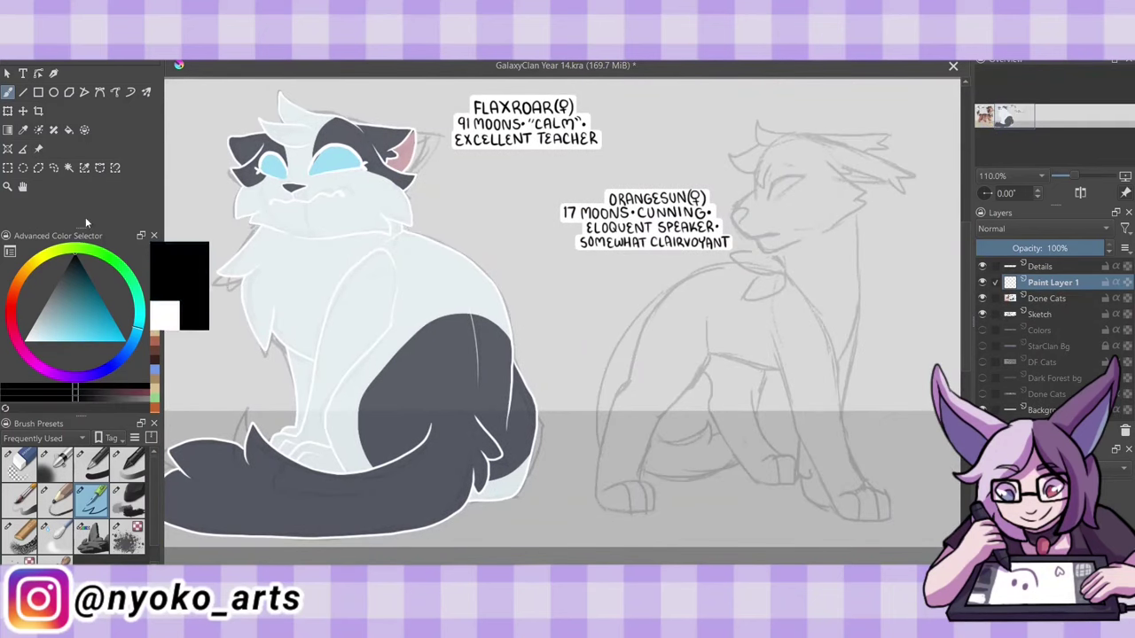
mouse_move(826, 160)
left_mouse_down()
mouse_move(864, 195)
mouse_move(838, 217)
left_mouse_up()
left_click_drag(767, 164, 755, 186)
left_click_drag(801, 138, 918, 174)
left_click_drag(852, 179, 904, 192)
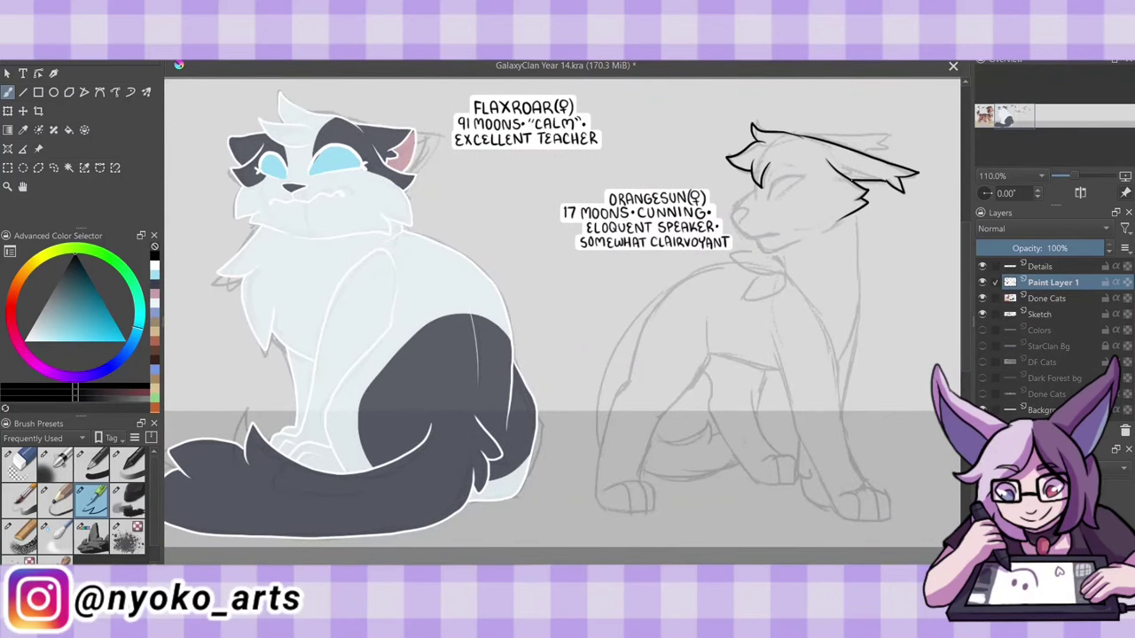
left_click_drag(838, 159, 886, 177)
left_click_drag(797, 133, 890, 143)
Ink Orangesun's muzzle, mouth, eye, neck and the leaves on her shoulder.
left_click_drag(755, 182, 732, 218)
left_click_drag(734, 221, 803, 250)
left_click_drag(769, 188, 803, 196)
left_click_drag(783, 271, 753, 292)
left_click_drag(855, 213, 858, 321)
left_click_drag(796, 250, 813, 274)
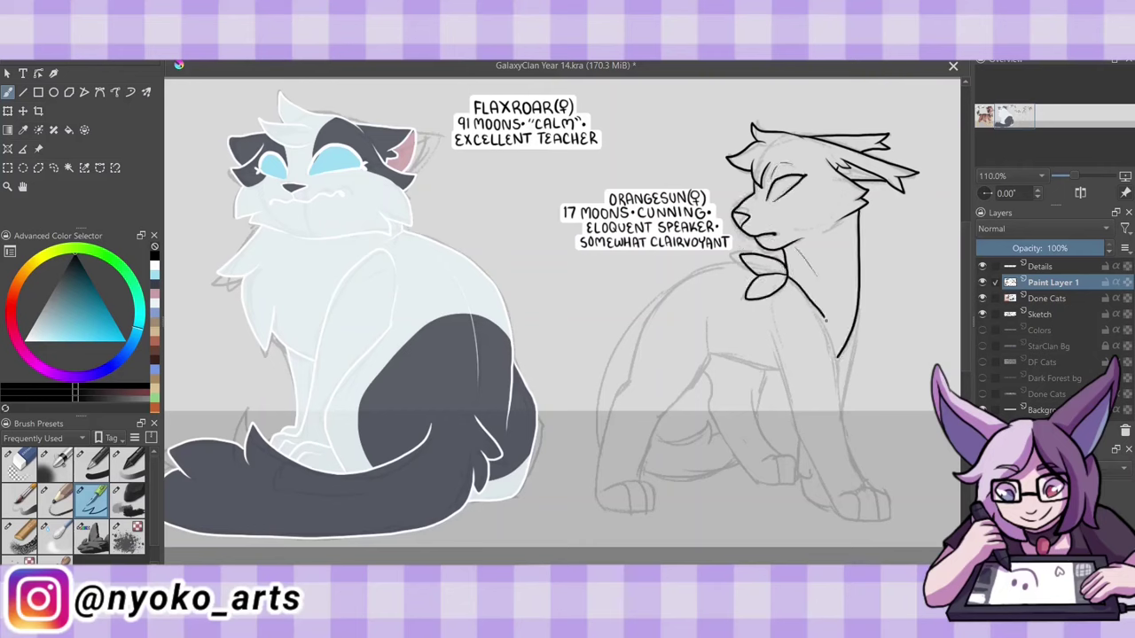
Ink Orangesun's chest, front legs and paws.
left_click_drag(858, 319, 864, 488)
left_click_drag(767, 296, 833, 505)
key("ctrl+z")
mouse_move(768, 332)
left_mouse_down()
mouse_move(834, 494)
mouse_move(891, 521)
left_mouse_up()
left_click_drag(794, 443, 834, 512)
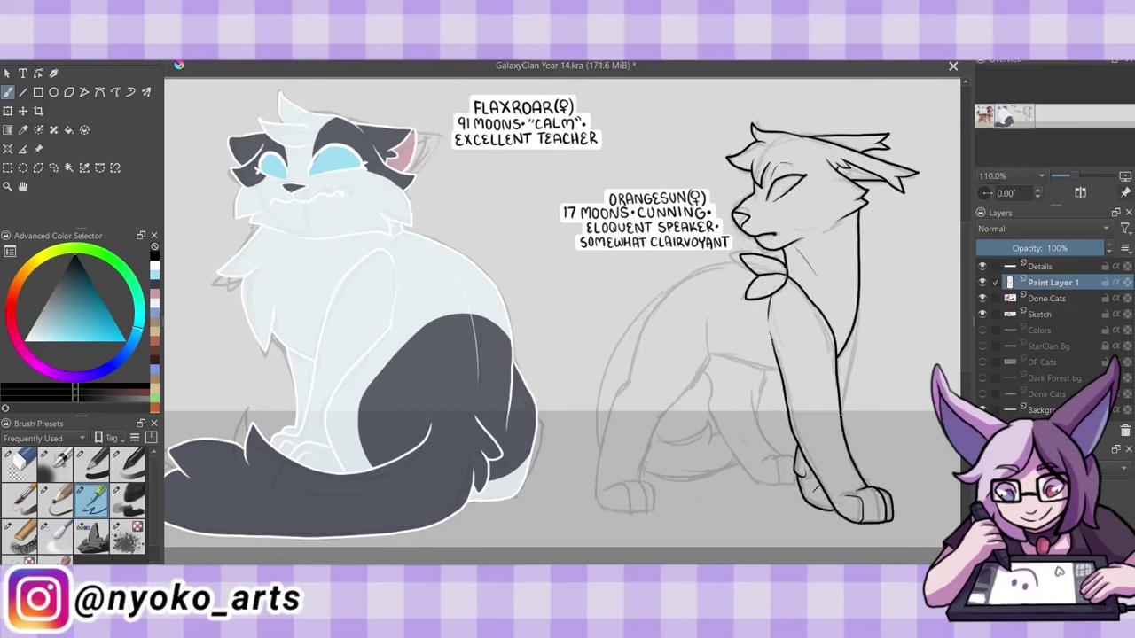
left_click_drag(858, 306, 842, 407)
Ink Orangesun's belly, back, hind legs and hind paws.
mouse_move(709, 315)
left_mouse_down()
mouse_move(707, 354)
mouse_move(778, 372)
left_mouse_up()
left_click_drag(709, 356, 641, 481)
left_click_drag(666, 296, 598, 510)
mouse_move(613, 488)
left_mouse_down()
mouse_move(647, 515)
mouse_move(654, 480)
left_mouse_up()
left_click_drag(706, 372, 780, 487)
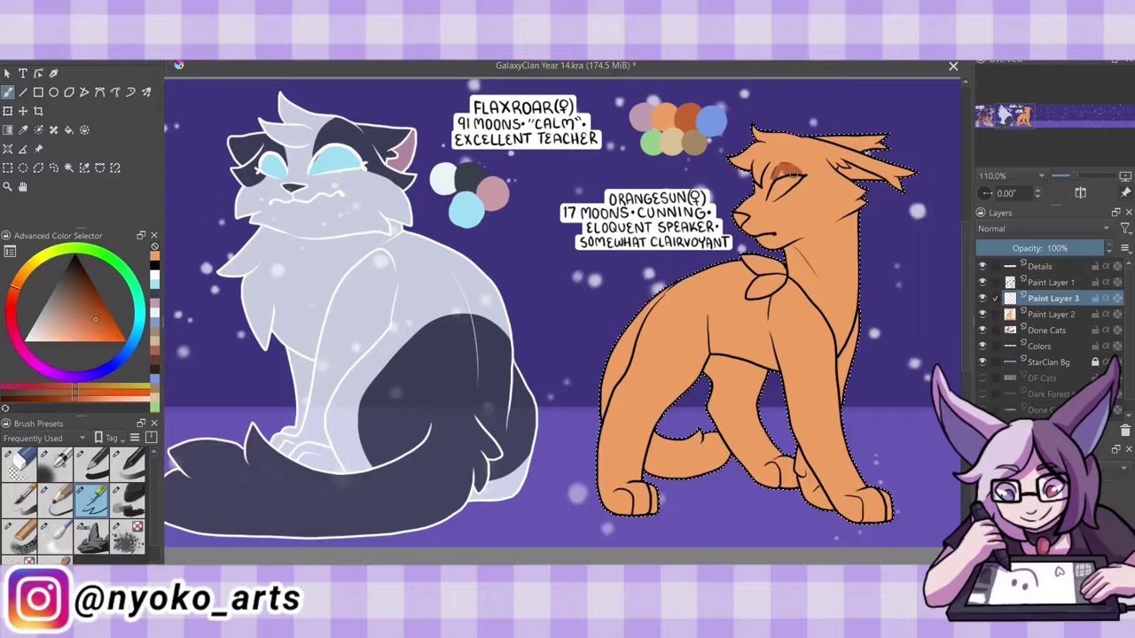
Paint dark-orange markings on Orangesun's face, body and tail, filling their centres on a new layer at 72% opacity.
left_click_drag(791, 177, 867, 188)
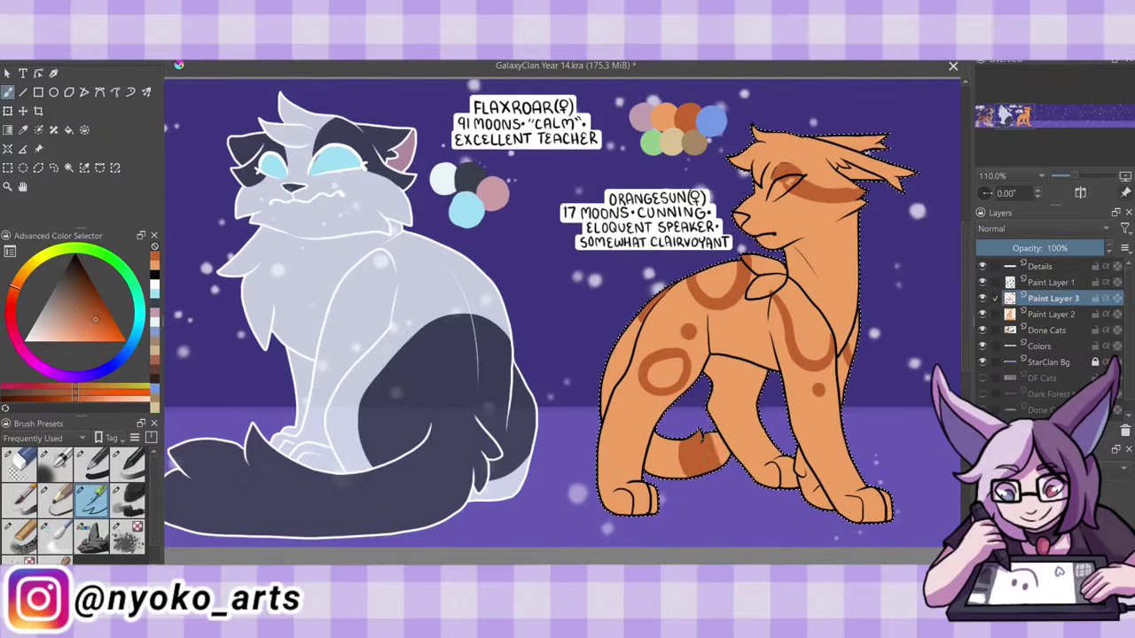
key("Insert")
left_click(1078, 250)
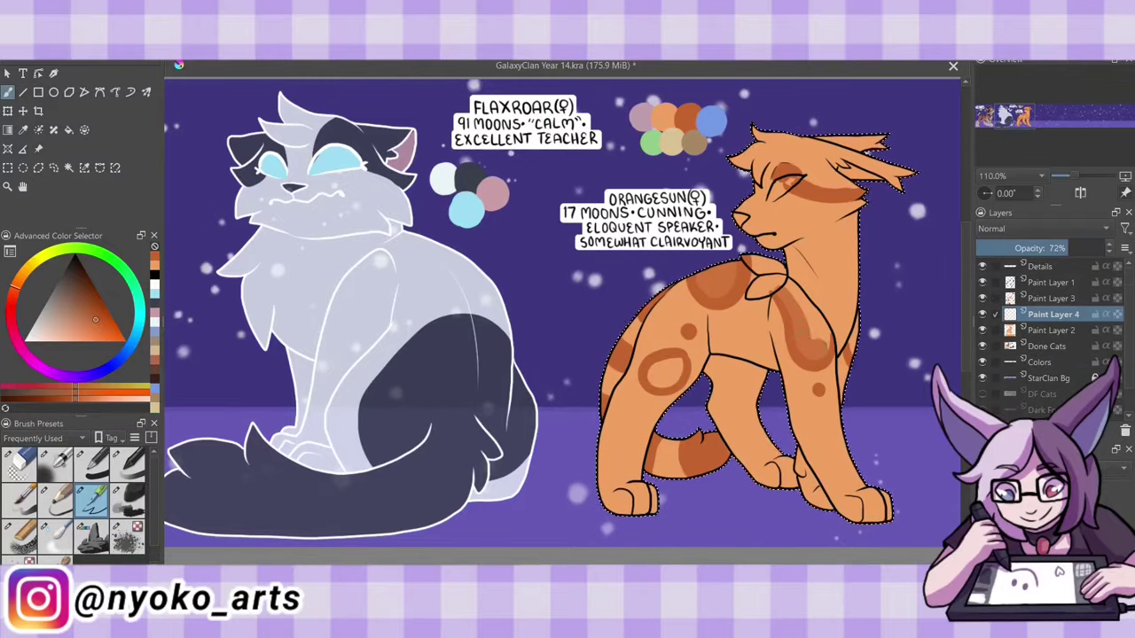
key("shift+Delete")
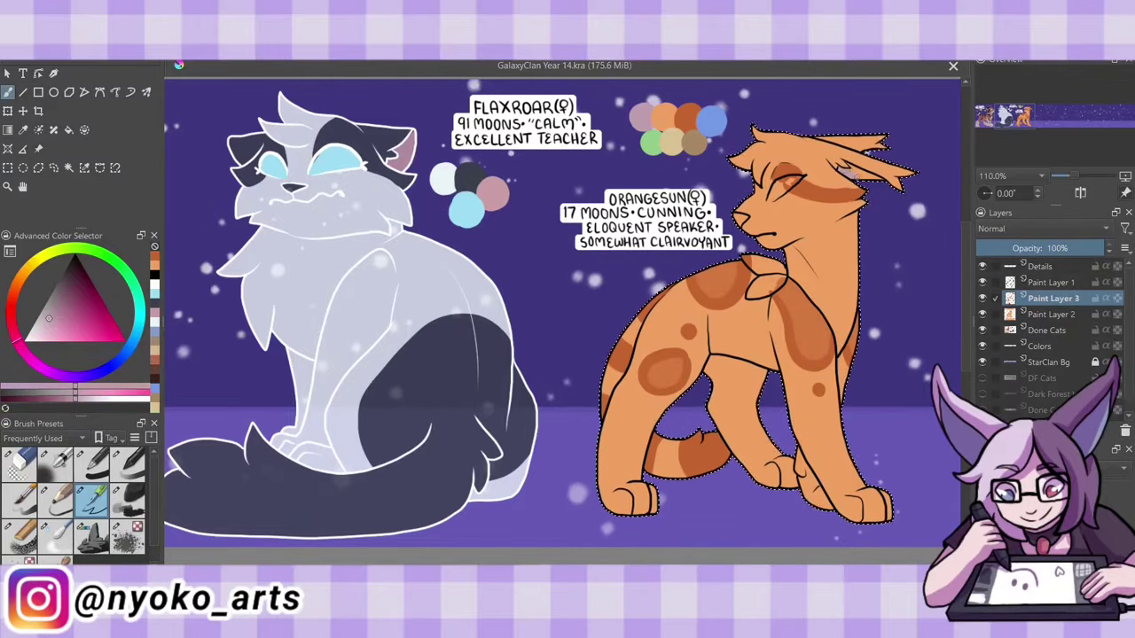
Colour Orangesun's inner ear mauve, her shoulder leaves green and her eye blue.
left_click(652, 142, "ctrl")
mouse_move(749, 261)
left_mouse_down()
mouse_move(780, 289)
mouse_move(795, 257)
left_mouse_up()
key("Insert")
left_click(65, 311)
key("ctrl+e")
left_click(75, 332)
left_click_drag(771, 188, 798, 182)
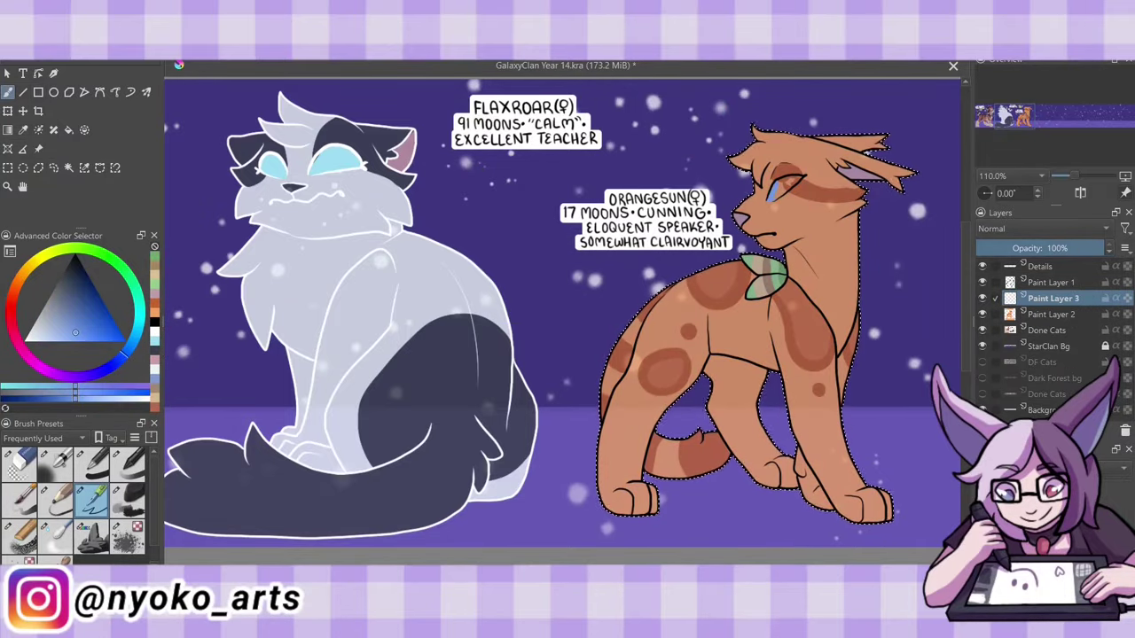
Turn Orangesun's line art white, merge her layers into Done Cats and save the file.
key("ctrl+e")
key("ctrl+e")
key("ctrl+e")
left_click(91, 460)
key("ctrl+shift+a")
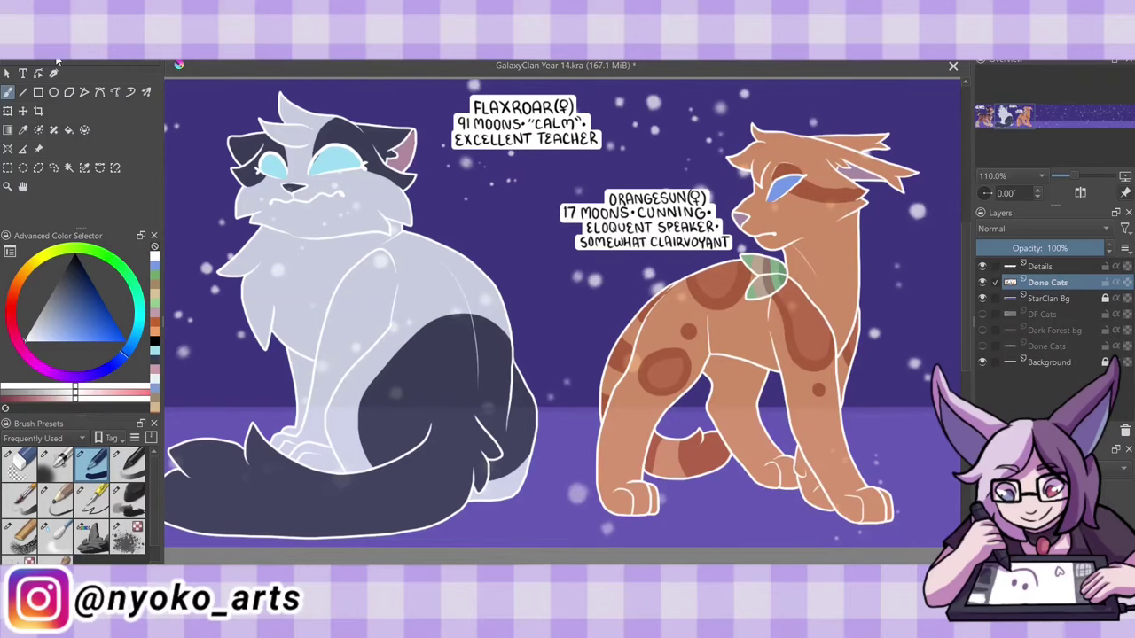
key("ctrl+s")
Ink Hopefern's long fringe, snarling mouth, jaw, nose and eye in black.
left_click(91, 497)
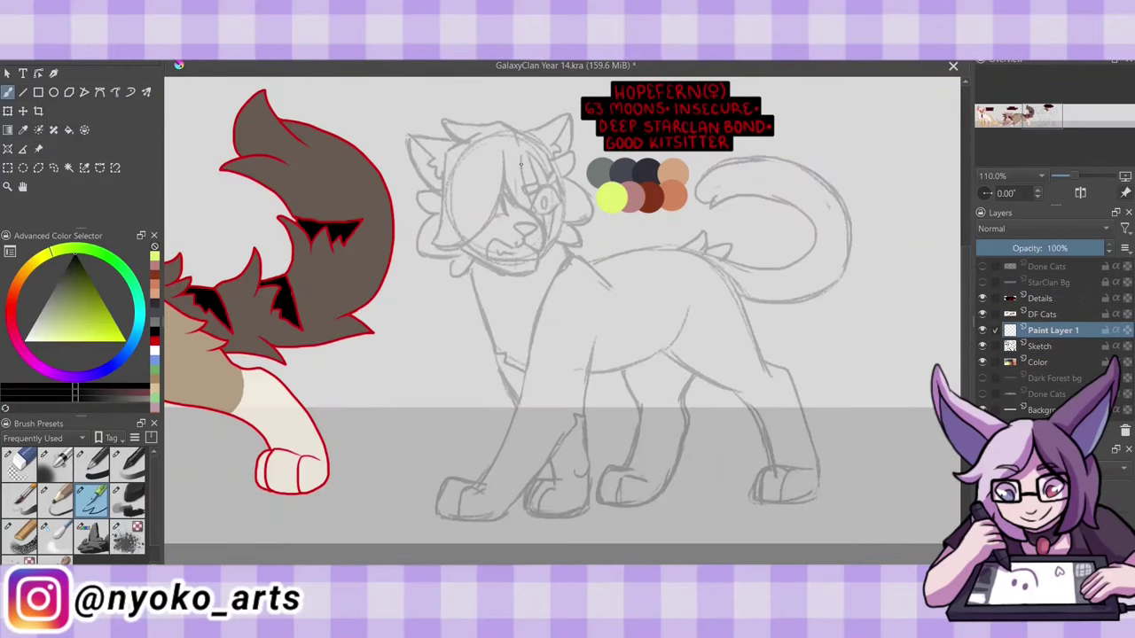
left_click_drag(503, 153, 436, 247)
left_click_drag(445, 140, 519, 125)
left_click_drag(534, 211, 542, 246)
left_click_drag(494, 240, 538, 256)
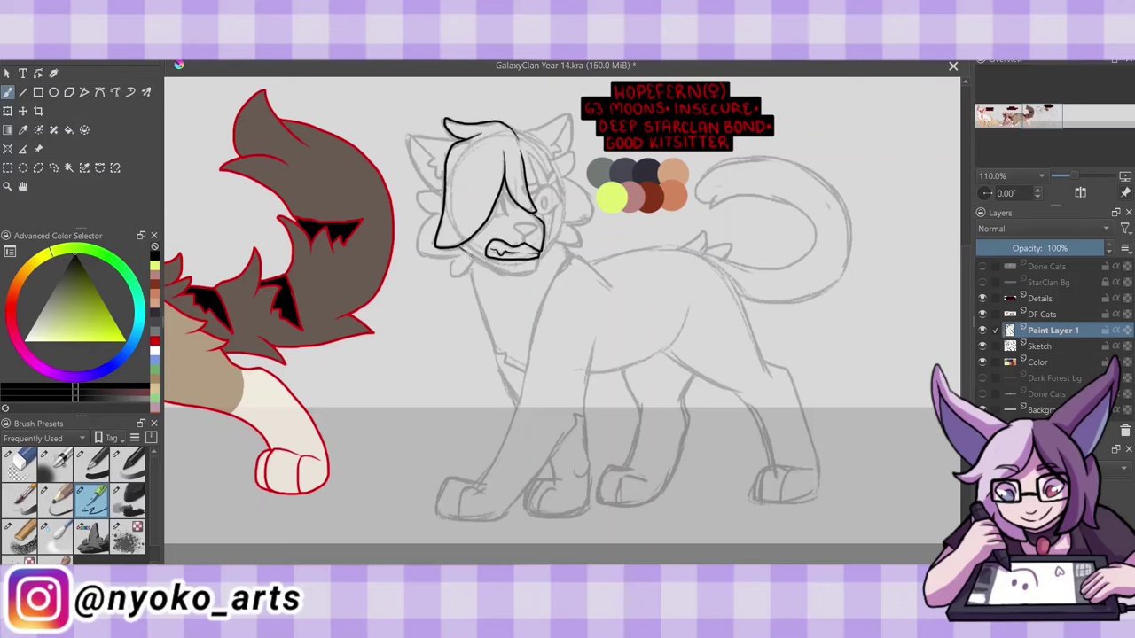
left_click_drag(470, 255, 539, 273)
left_click_drag(512, 225, 537, 243)
left_click_drag(500, 193, 506, 213)
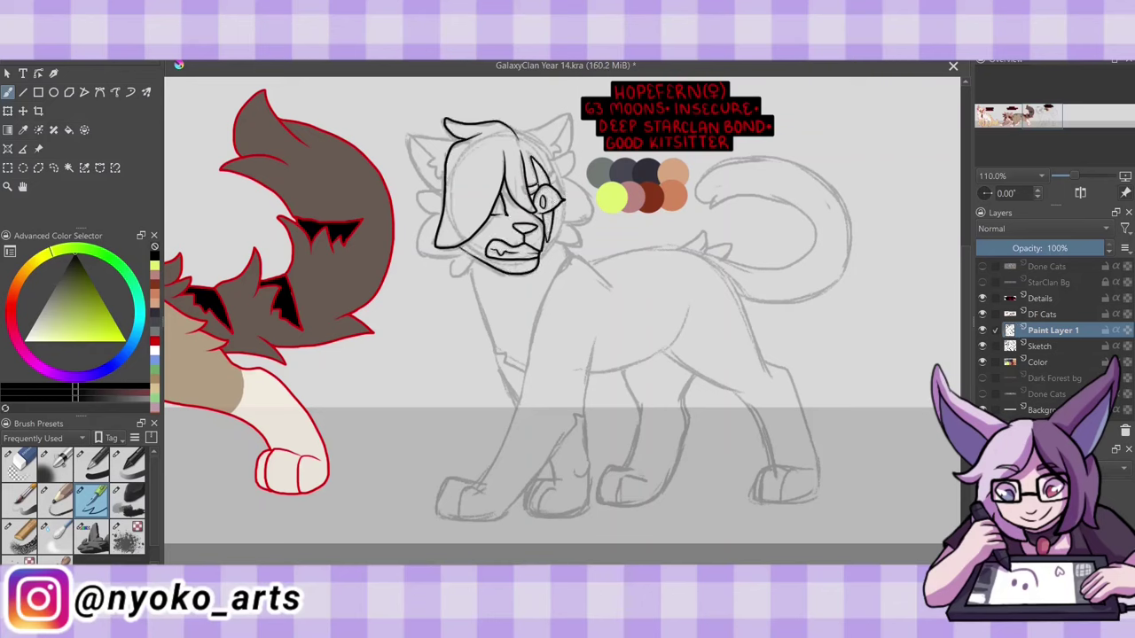
Ink Hopefern's ears, cheek fur and side hair, and hide the Color layer.
mouse_move(443, 188)
left_mouse_down()
mouse_move(450, 257)
mouse_move(482, 274)
left_mouse_up()
left_click_drag(431, 190, 412, 142)
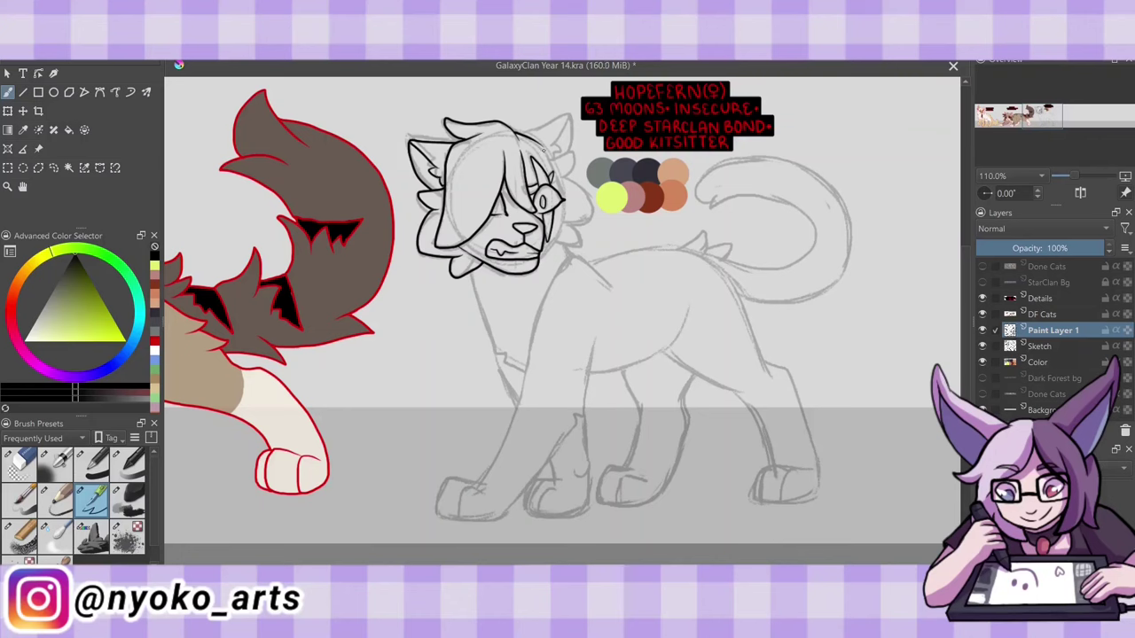
left_click_drag(543, 151, 560, 197)
left_click_drag(559, 209, 542, 253)
left_click(981, 361)
left_click_drag(567, 177, 592, 226)
left_click_drag(528, 119, 571, 160)
Ink Hopefern's neck, chest, shoulder, front legs and front paws.
left_click_drag(473, 273, 523, 372)
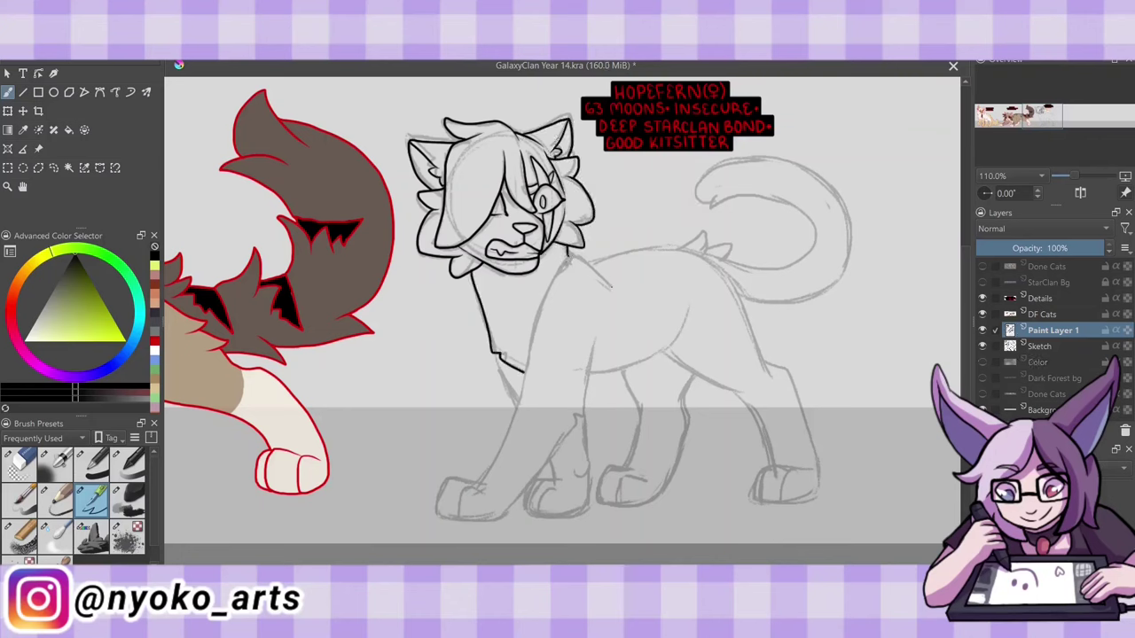
left_click_drag(567, 257, 611, 285)
mouse_move(546, 262)
left_mouse_down()
mouse_move(470, 483)
mouse_move(567, 519)
left_mouse_up()
left_click_drag(601, 337, 569, 424)
left_click_drag(467, 484, 444, 519)
left_click_drag(514, 355, 497, 401)
left_click_drag(590, 401, 576, 477)
left_click_drag(550, 483, 568, 517)
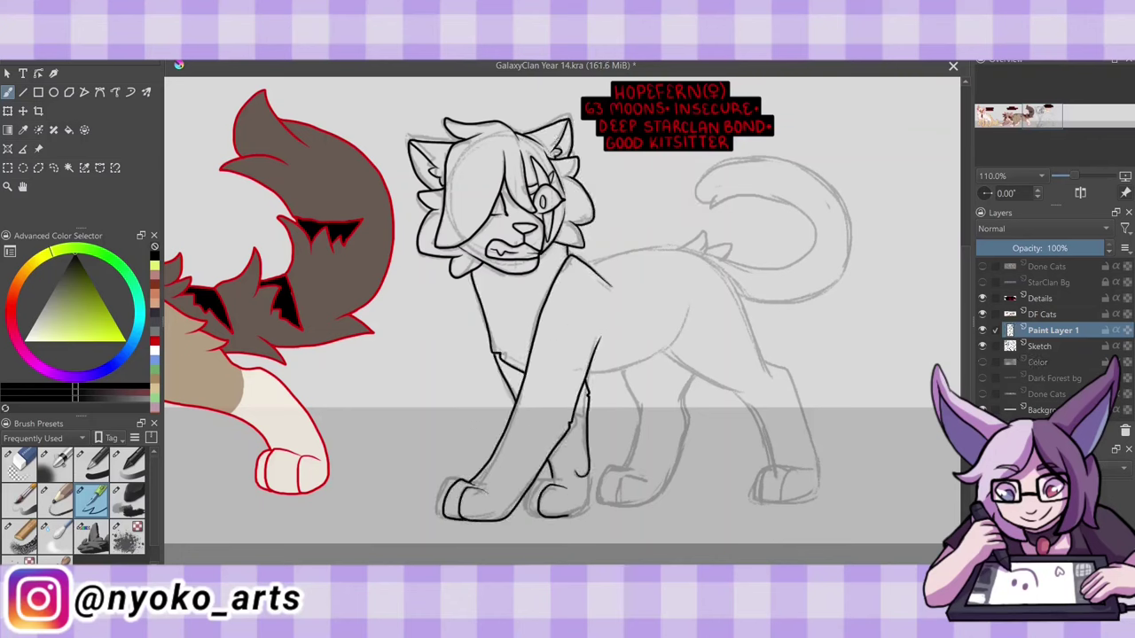
Ink Hopefern's belly, back and hind legs.
left_click_drag(588, 376, 684, 305)
left_click_drag(585, 263, 694, 249)
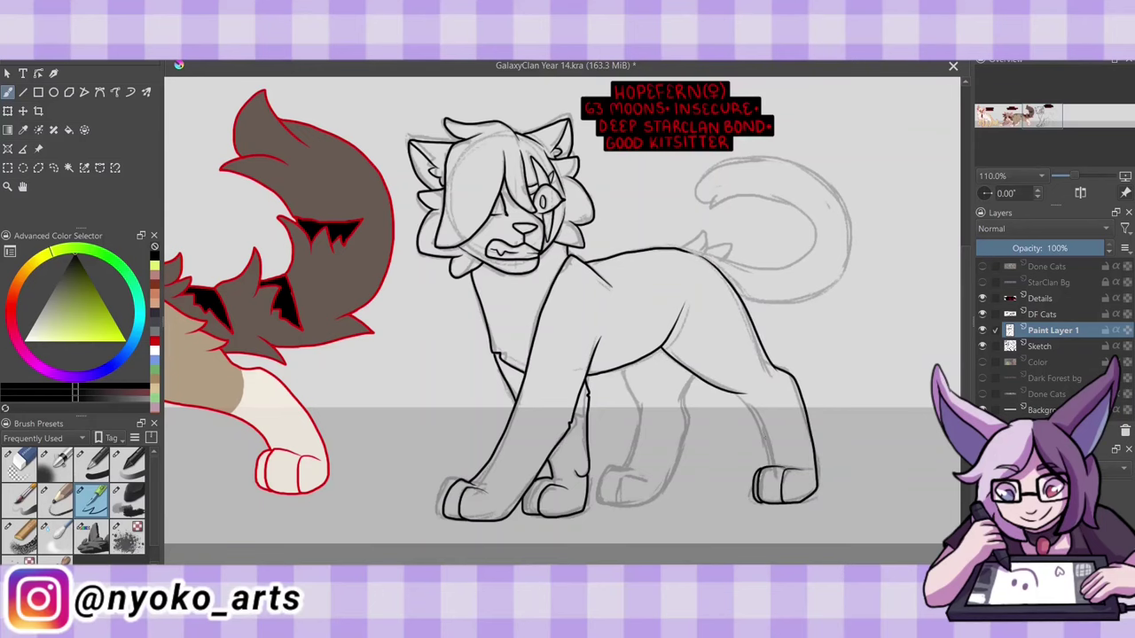
left_click_drag(625, 374, 617, 501)
left_click_drag(683, 390, 690, 457)
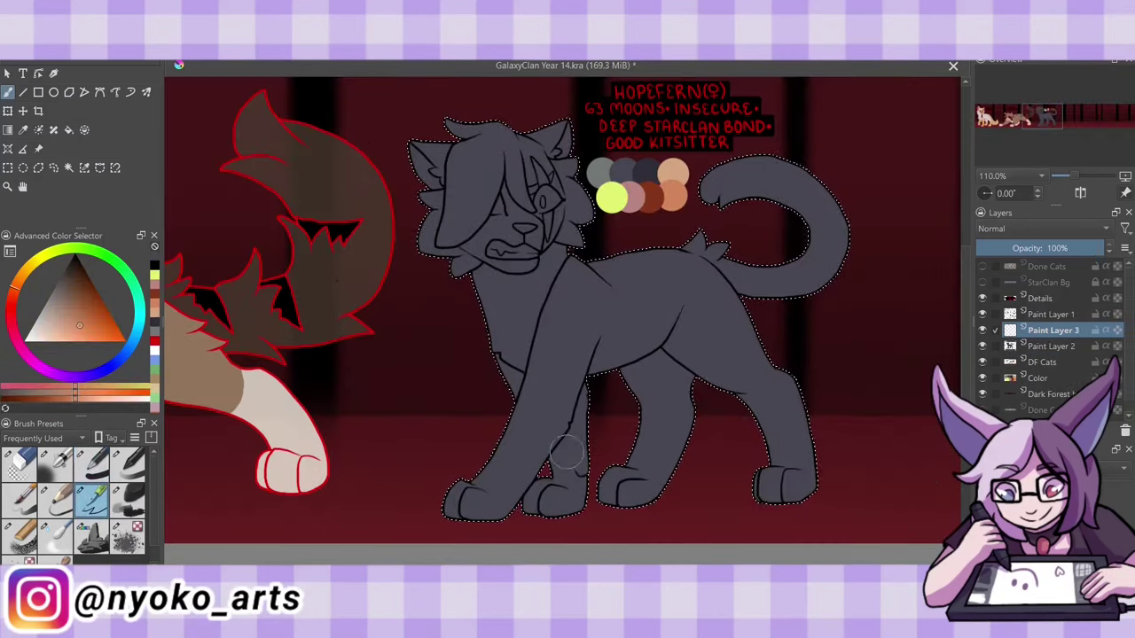
Paint orange patches on Hopefern's tail, flank, back, legs and face, and add another paint layer.
left_click_drag(678, 257, 731, 359)
left_click_drag(714, 186, 829, 266)
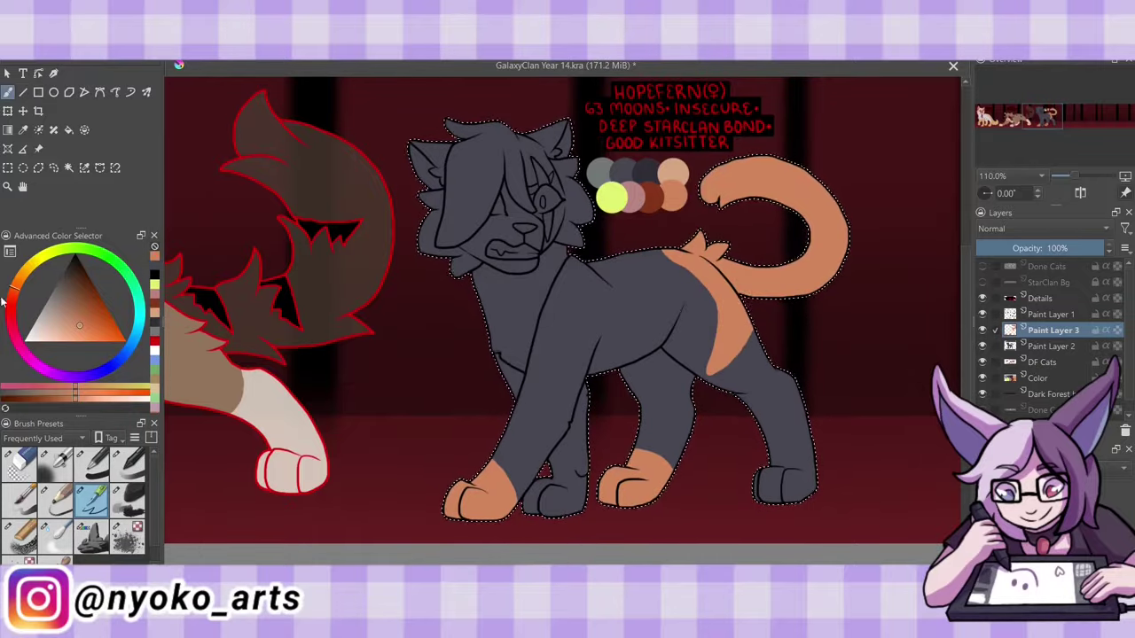
mouse_move(592, 266)
left_mouse_down()
mouse_move(604, 309)
mouse_move(648, 306)
left_mouse_up()
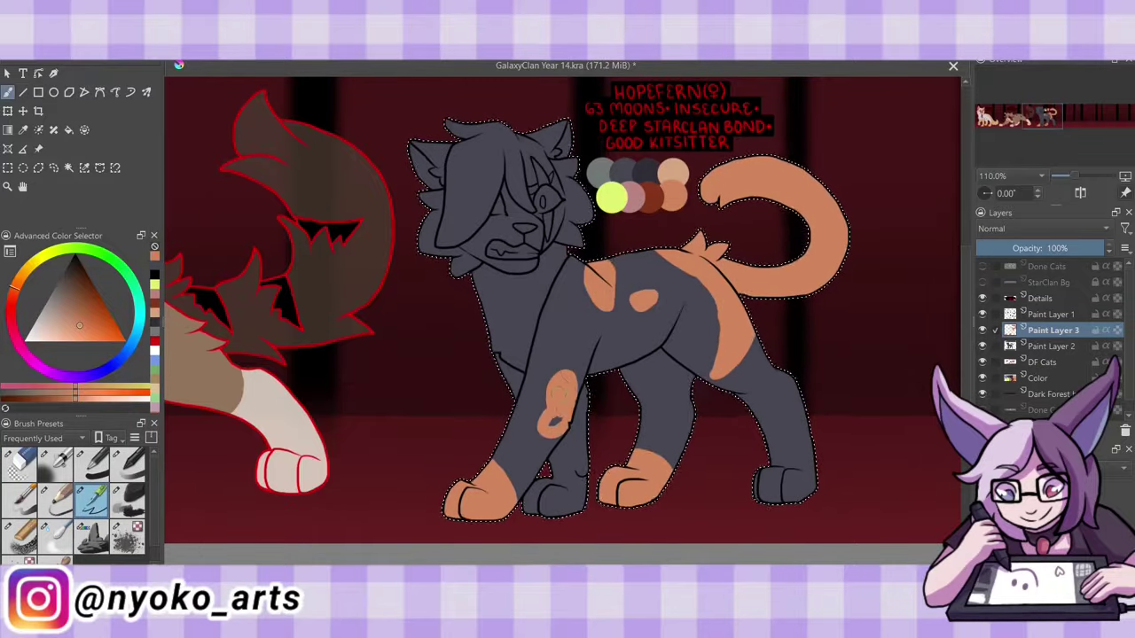
left_click_drag(554, 412, 563, 377)
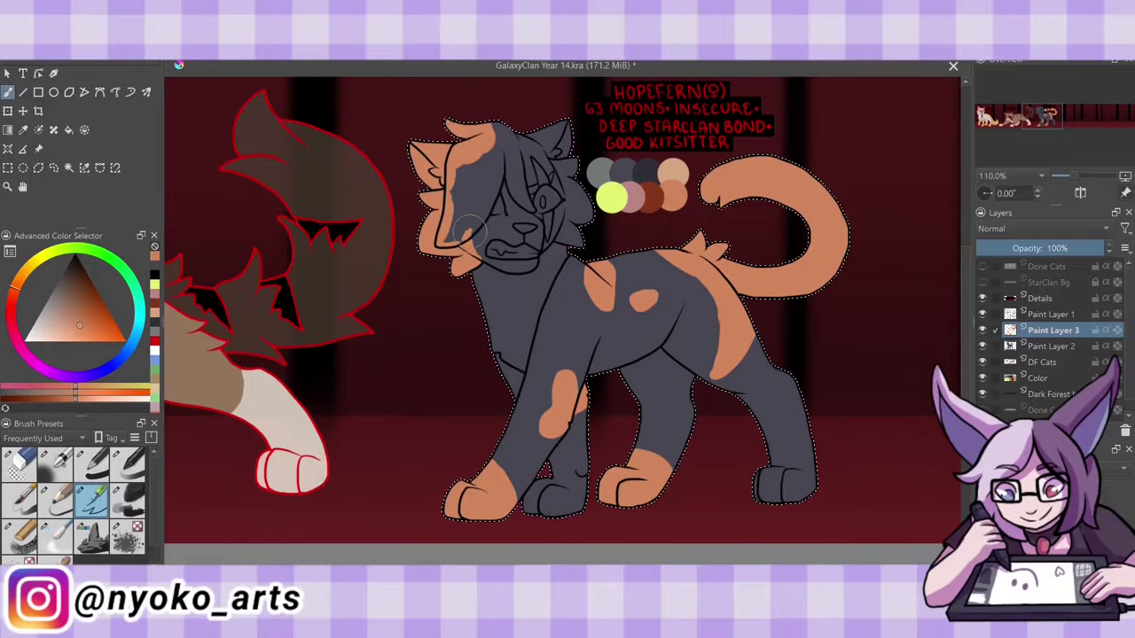
key("Insert")
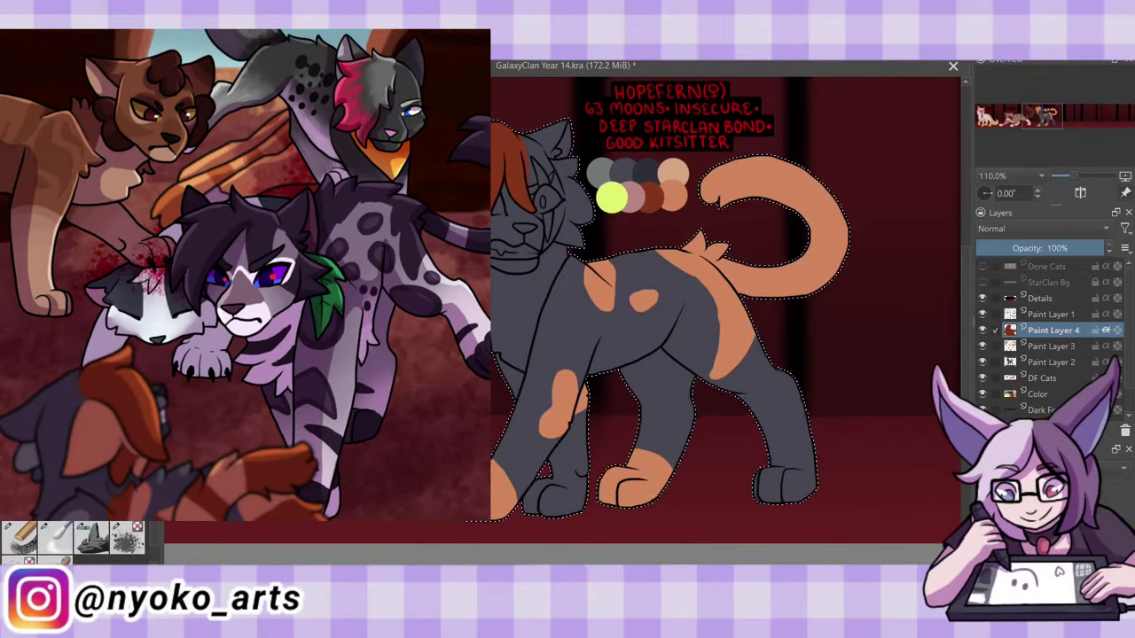
Paint dark rust markings over the orange patches on Hopefern's shoulder, flank, legs, paws, rump and tail.
left_click_drag(590, 264, 608, 312)
left_click_drag(630, 306, 669, 296)
left_click_drag(549, 381, 581, 439)
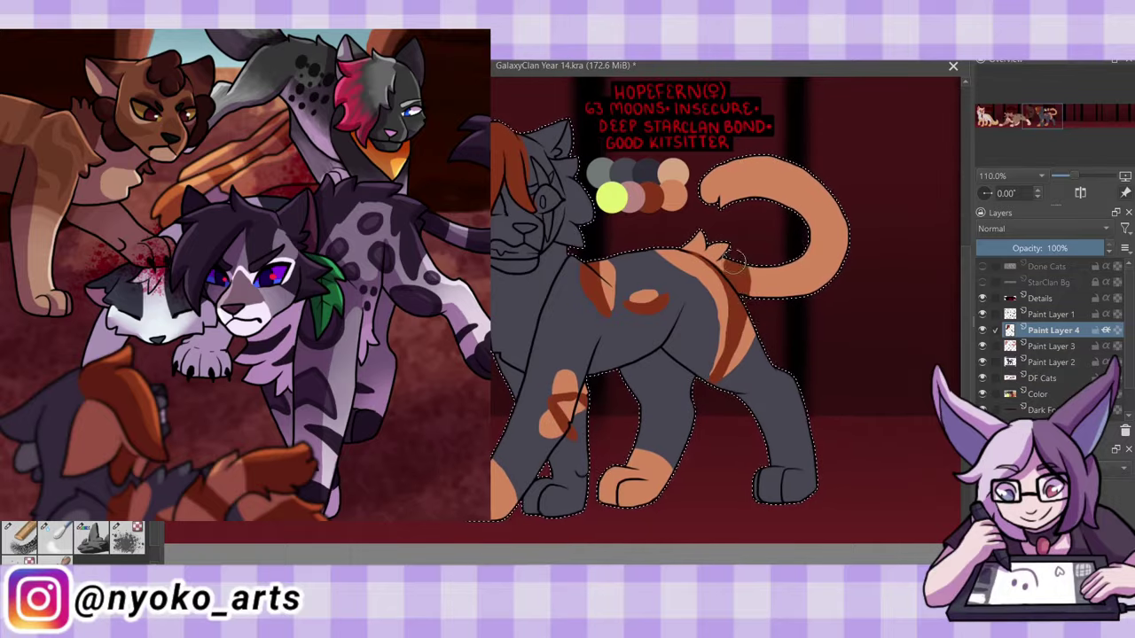
left_click_drag(735, 259, 704, 253)
left_click_drag(669, 457, 643, 498)
left_click_drag(523, 470, 503, 507)
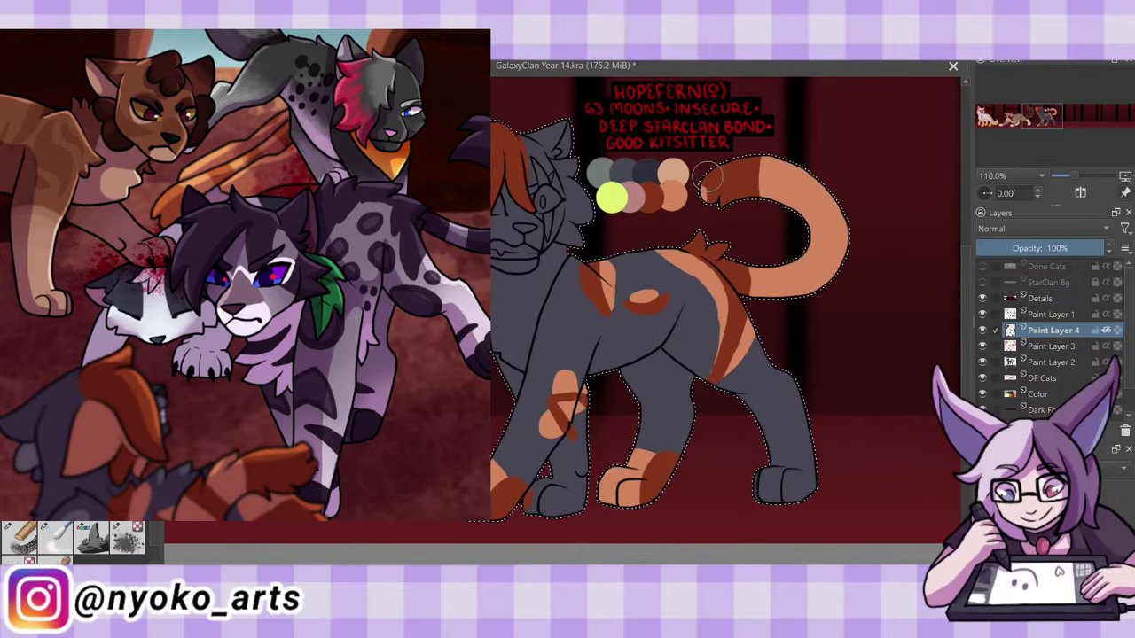
Move the paint layer below the orange markings and paint grey-green patches on Hopefern's face, shoulder and two dark paws.
key("ctrl+Page_Down")
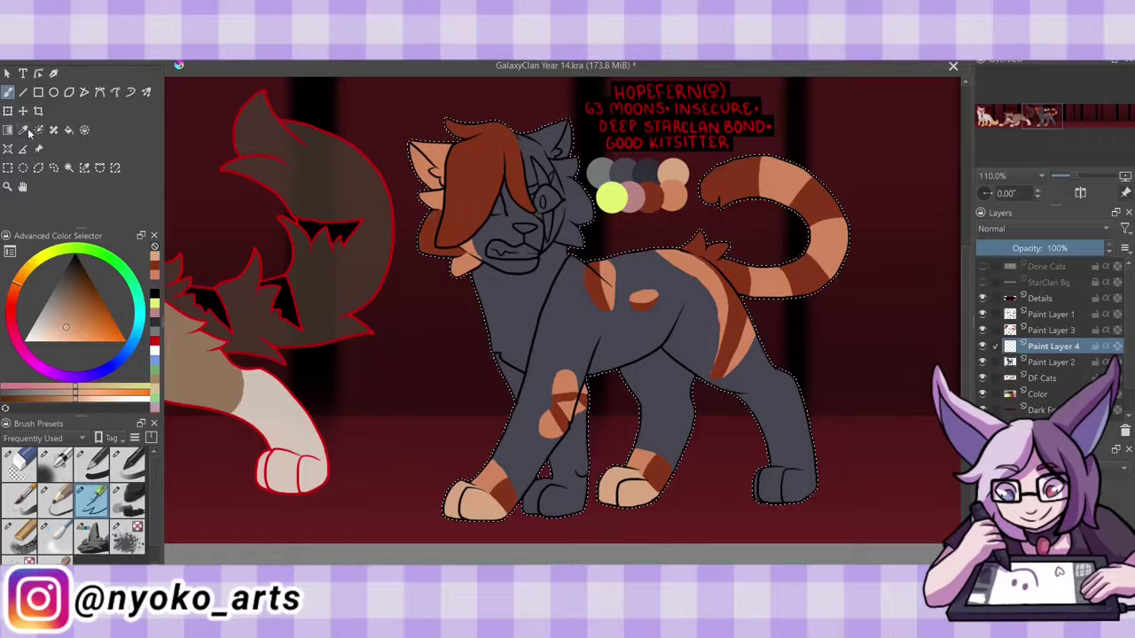
key("b")
left_click_drag(558, 301, 576, 320)
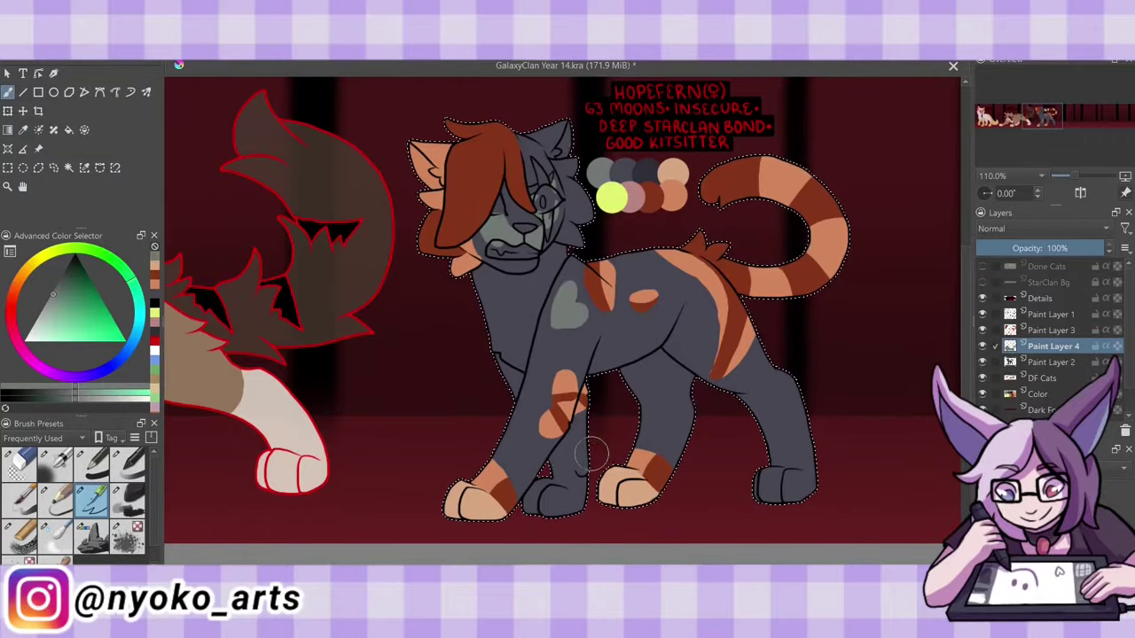
left_click_drag(539, 486, 567, 507)
left_click_drag(770, 472, 802, 492)
Colour Hopefern's nose dark and inner ears pink, and merge the marking layers.
key("p")
left_click(202, 96)
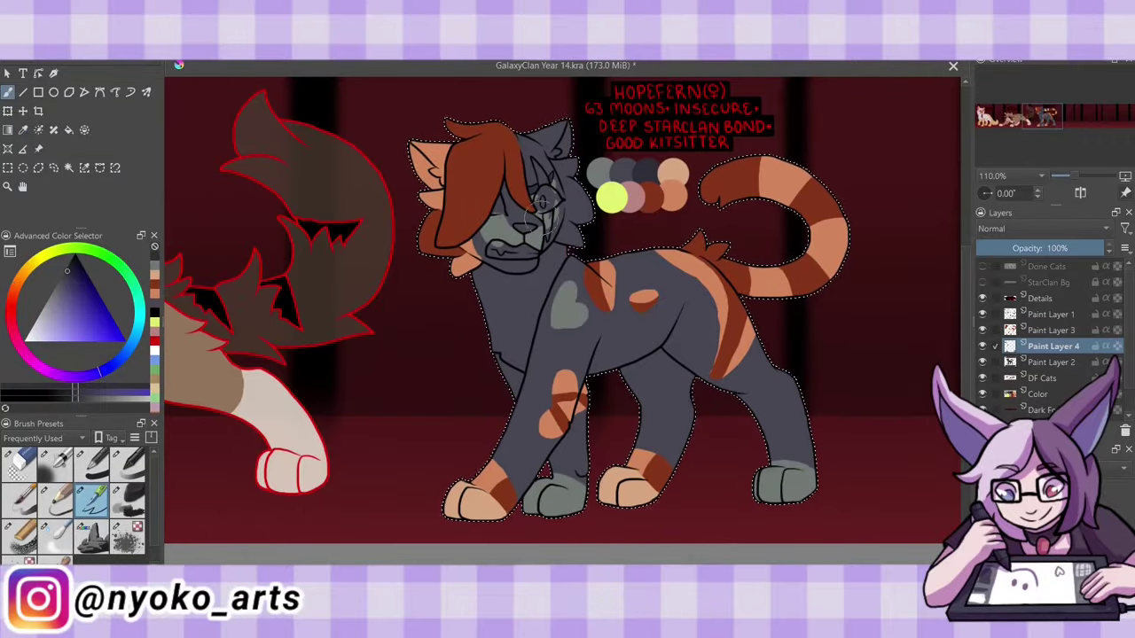
key("ctrl+e")
key("b")
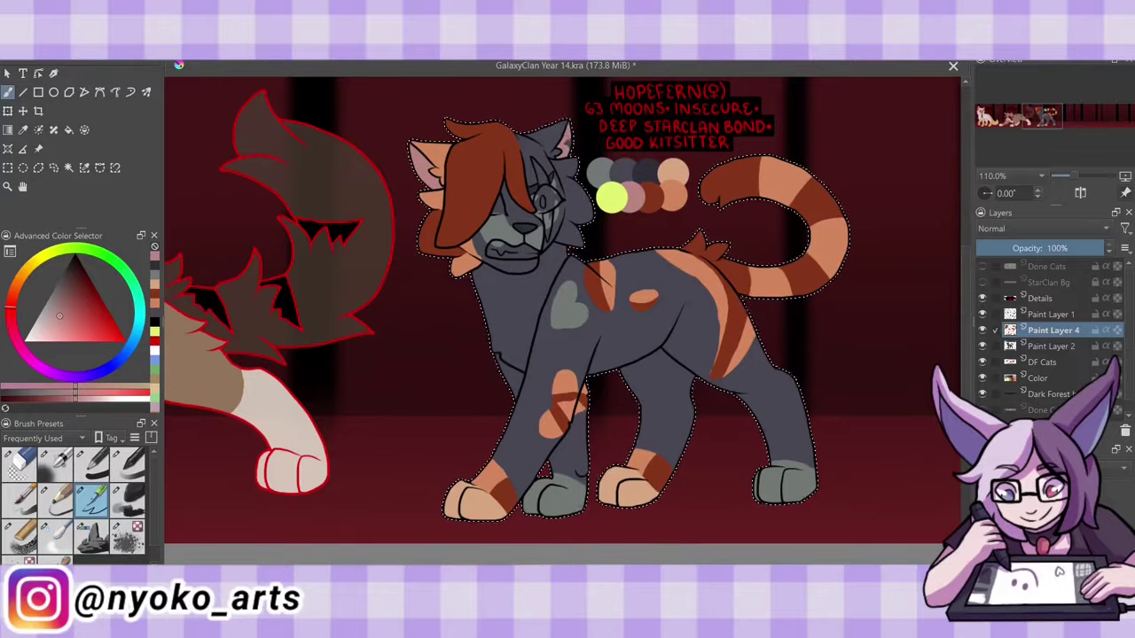
key("ctrl+e")
Paint Hopefern's eye yellow-green, teeth white and eye markings black on new layers, and clear the selection.
left_click(611, 197, "ctrl")
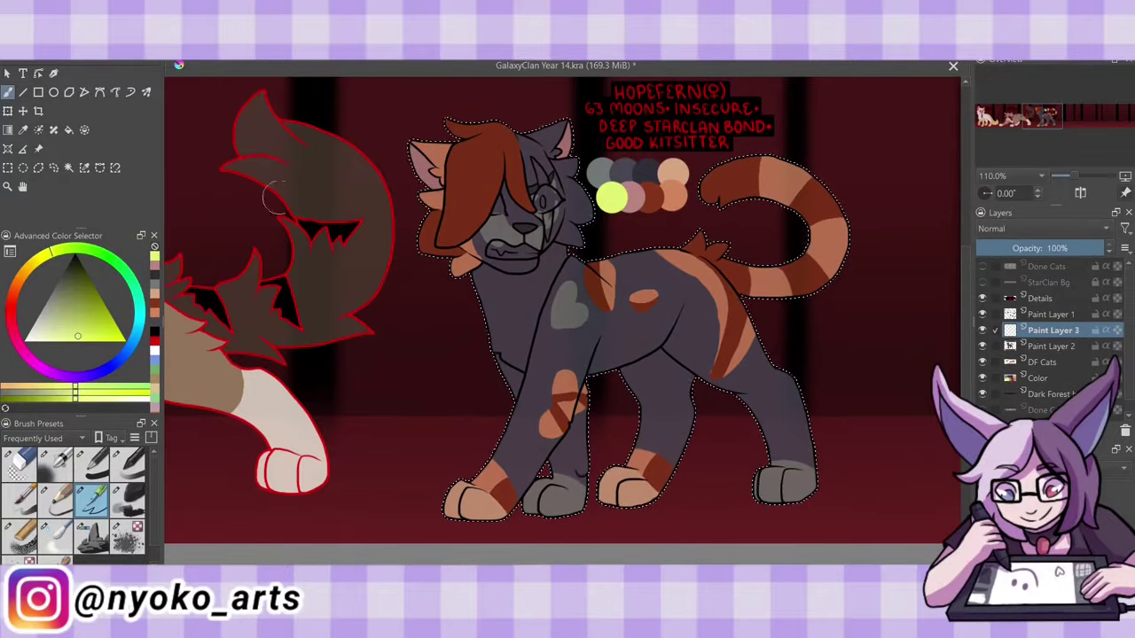
key("Insert")
left_click(416, 163, "ctrl")
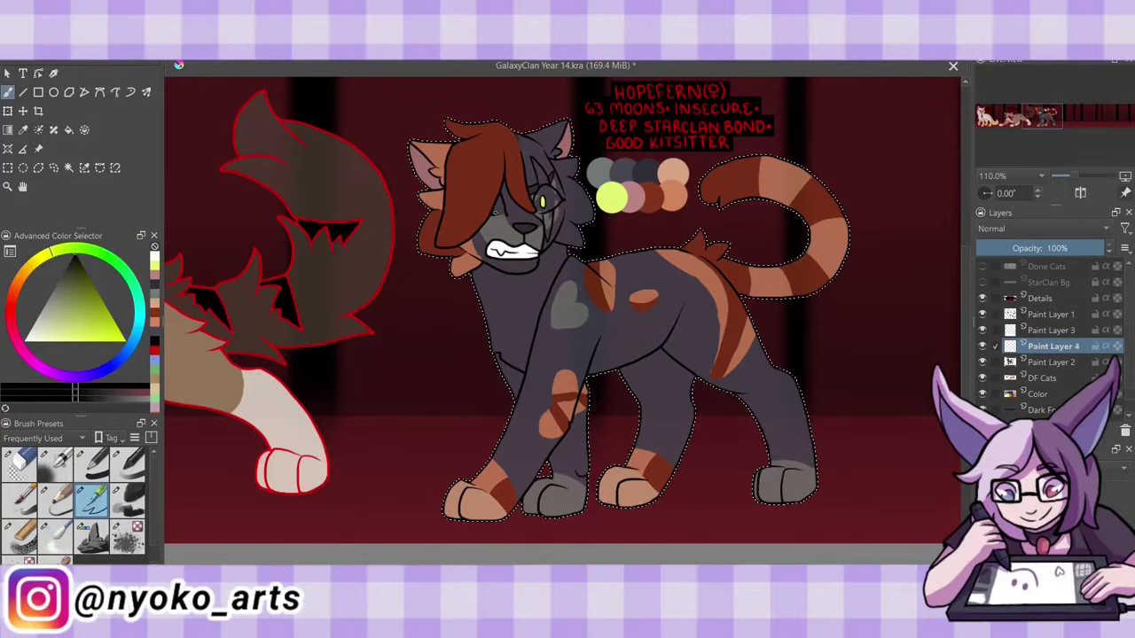
key("Insert")
left_click_drag(523, 177, 537, 207)
key("ctrl+shift+a")
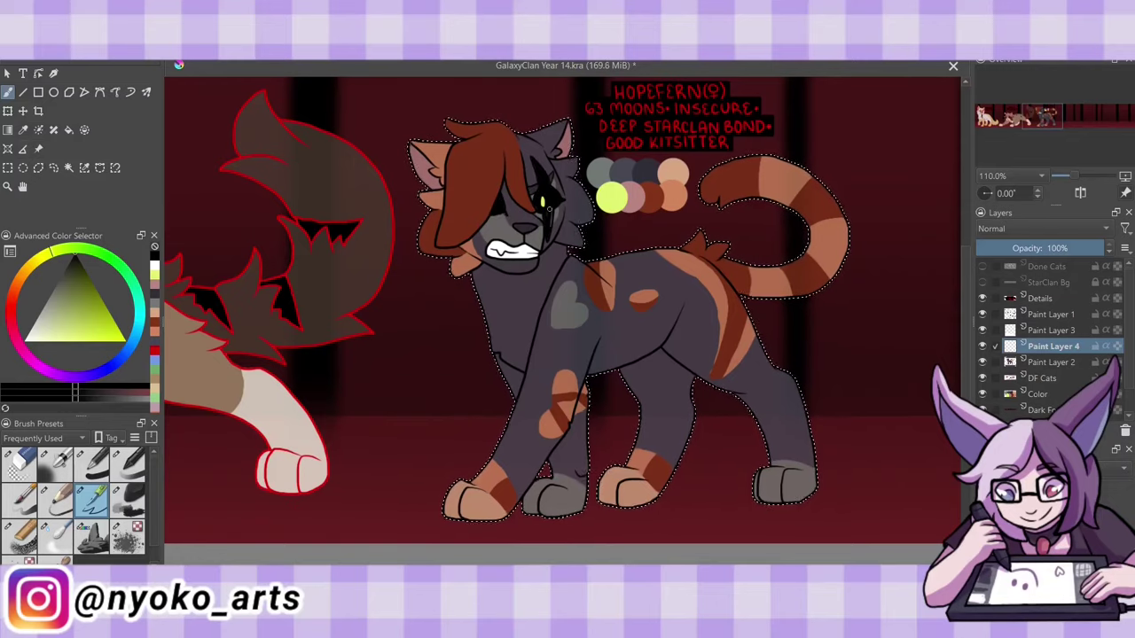
Remove the Color layer, merge Hopefern's paint layers with the red line art into DF Cats, and save the file.
key("shift+Delete")
key("Insert")
key("ctrl+e")
key("ctrl+e")
key("ctrl+e")
key("ctrl+e")
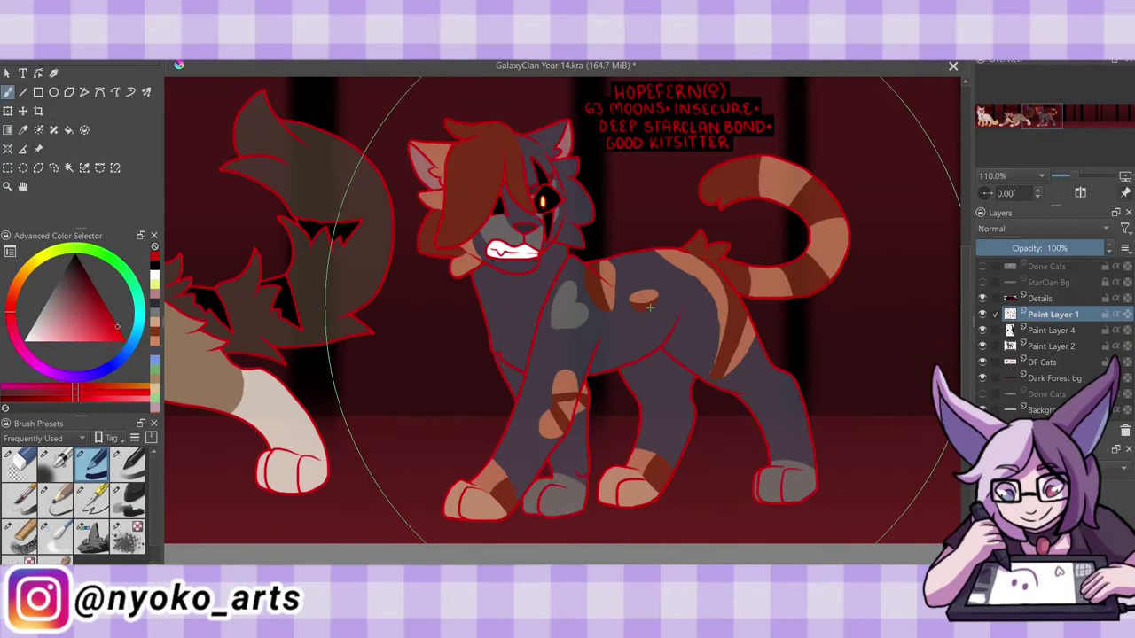
key("ctrl+s")
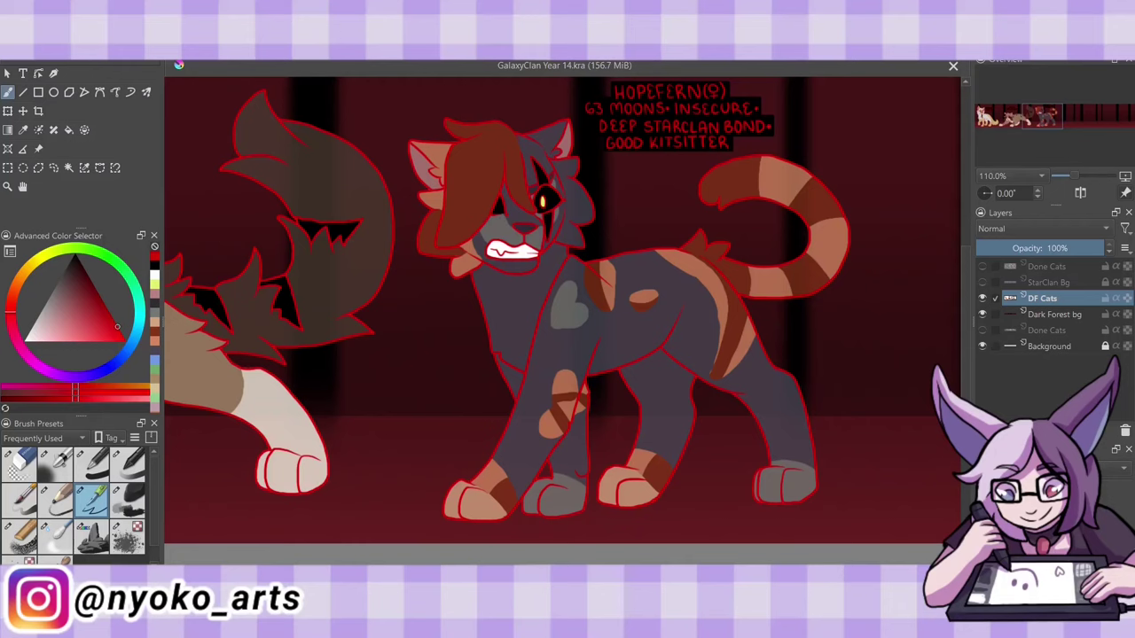
Paint Hopefern's cheek fur grey, merge it into DF Cats and save the file.
left_click(572, 209, "ctrl")
left_click_drag(567, 186, 589, 222)
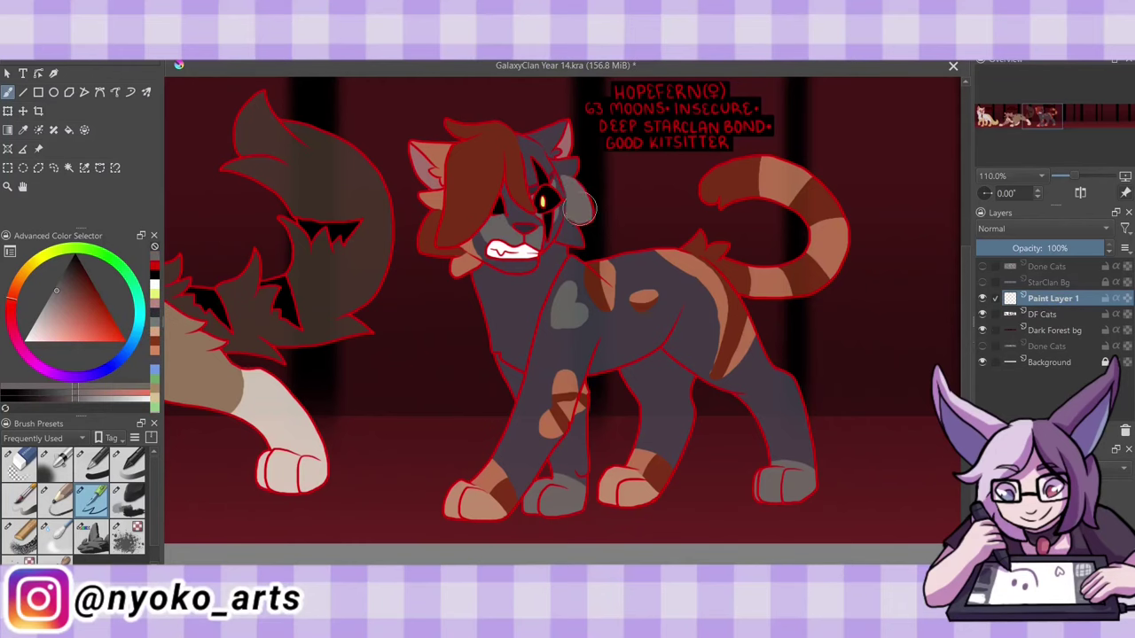
key("ctrl+s")
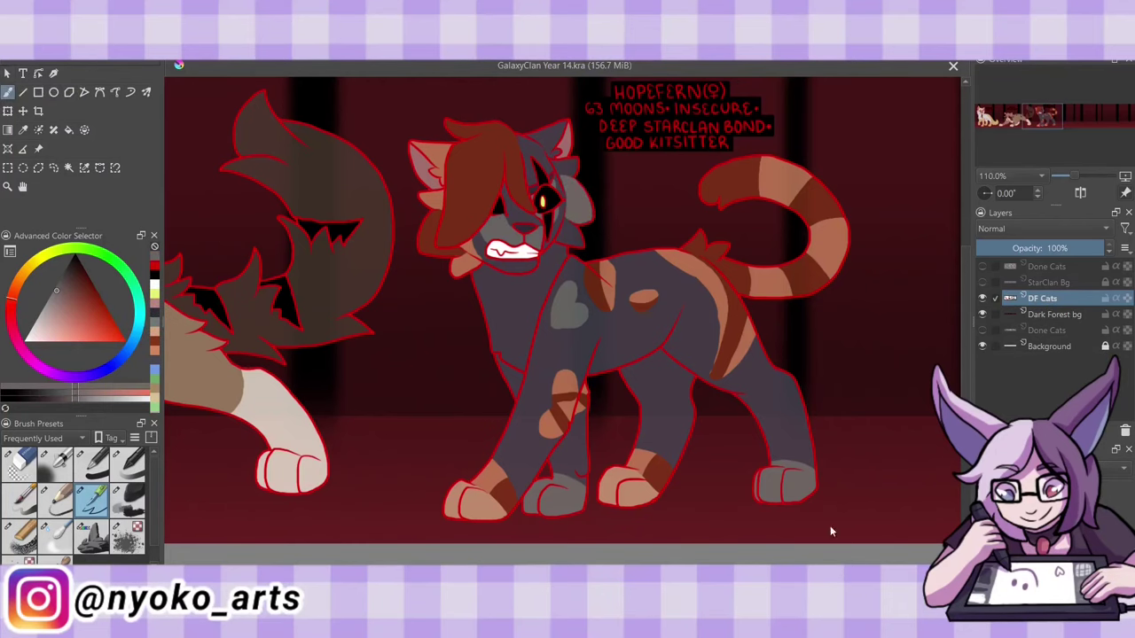
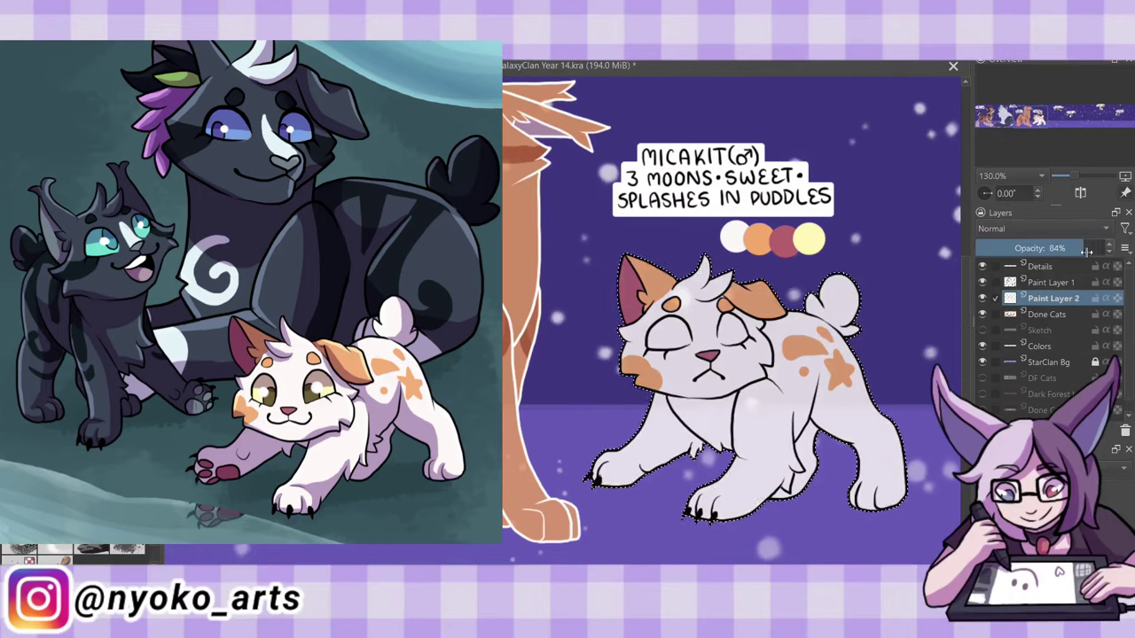
Hide the Colors layer, paint Micakit's eyes pale yellow and merge the kit's layers into Done Cats.
left_click(981, 362)
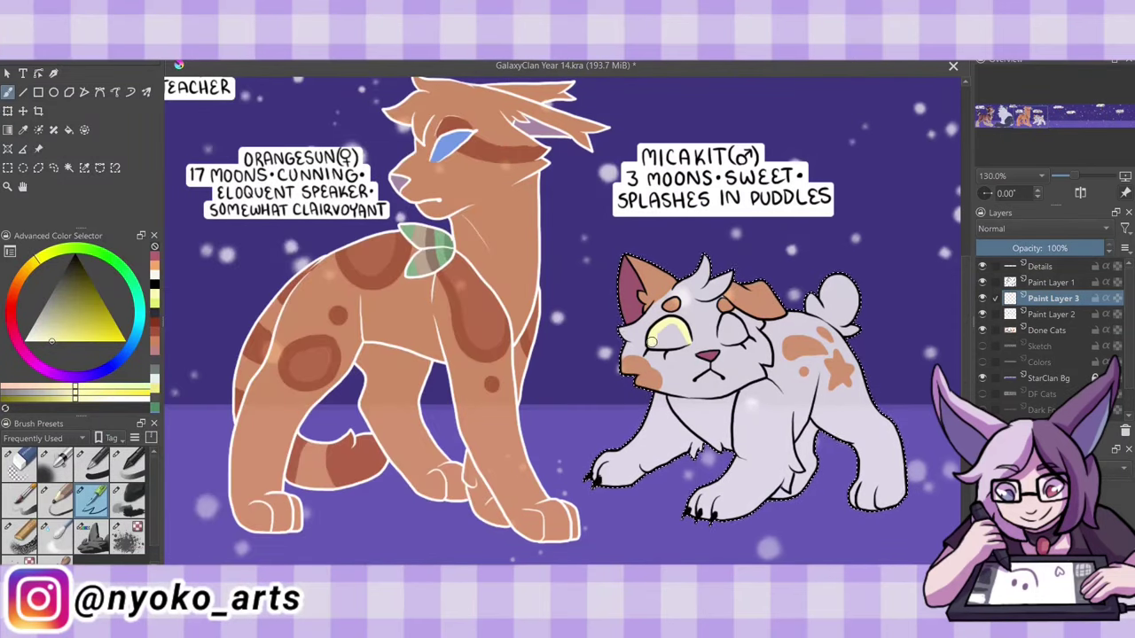
key("ctrl+e")
key("ctrl+e")
key("ctrl+e")
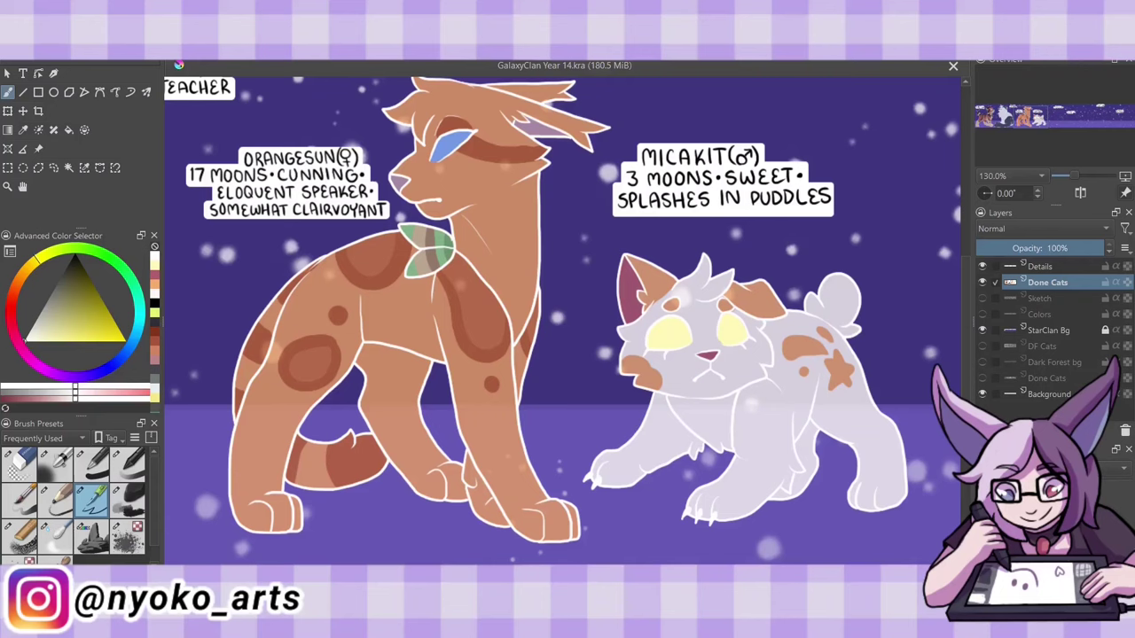
Show the Sketch layer, hide StarClan Bg and add a paint layer above Done Cats for Jumpspark's line art.
left_click(981, 298)
left_click(981, 330)
left_click_drag(709, 355, 222, 355)
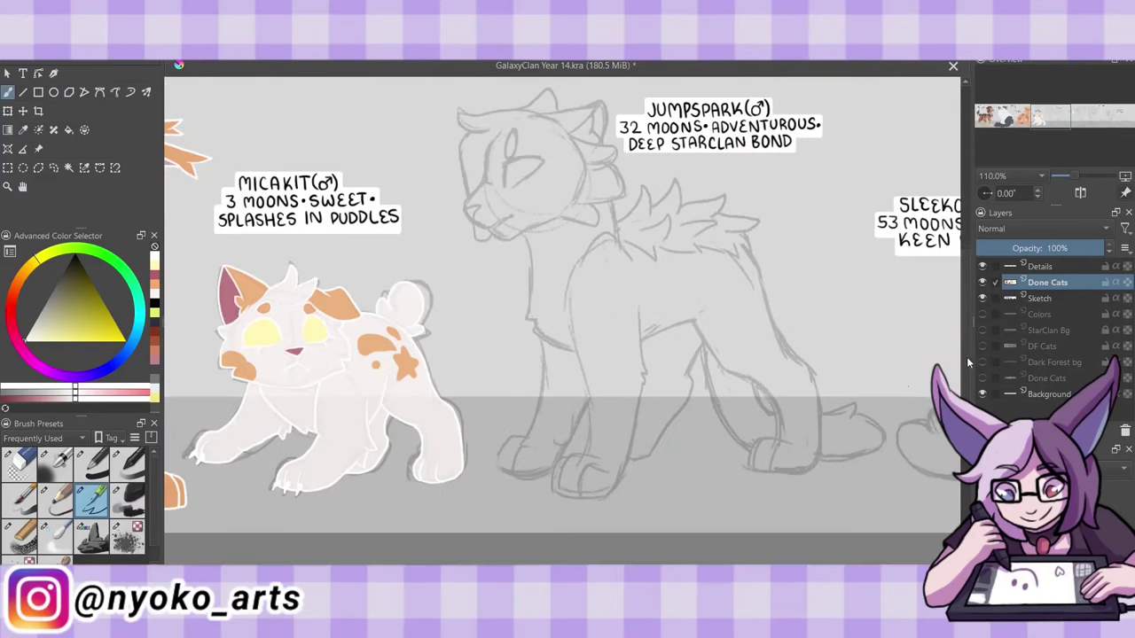
key("Insert")
key("d")
Ink Jumpspark's head, including the muzzle, cheek fur, forelock, brow mark, eye and ears.
left_click_drag(643, 200, 552, 254)
mouse_move(540, 197)
left_mouse_down()
mouse_move(523, 232)
mouse_move(573, 243)
left_mouse_up()
mouse_move(613, 216)
left_mouse_down()
mouse_move(659, 239)
mouse_move(684, 178)
left_mouse_up()
mouse_move(677, 175)
left_mouse_down()
mouse_move(631, 152)
mouse_move(518, 133)
left_mouse_up()
left_click_drag(519, 146, 530, 217)
left_click_drag(567, 141, 567, 174)
left_click_drag(535, 250, 558, 255)
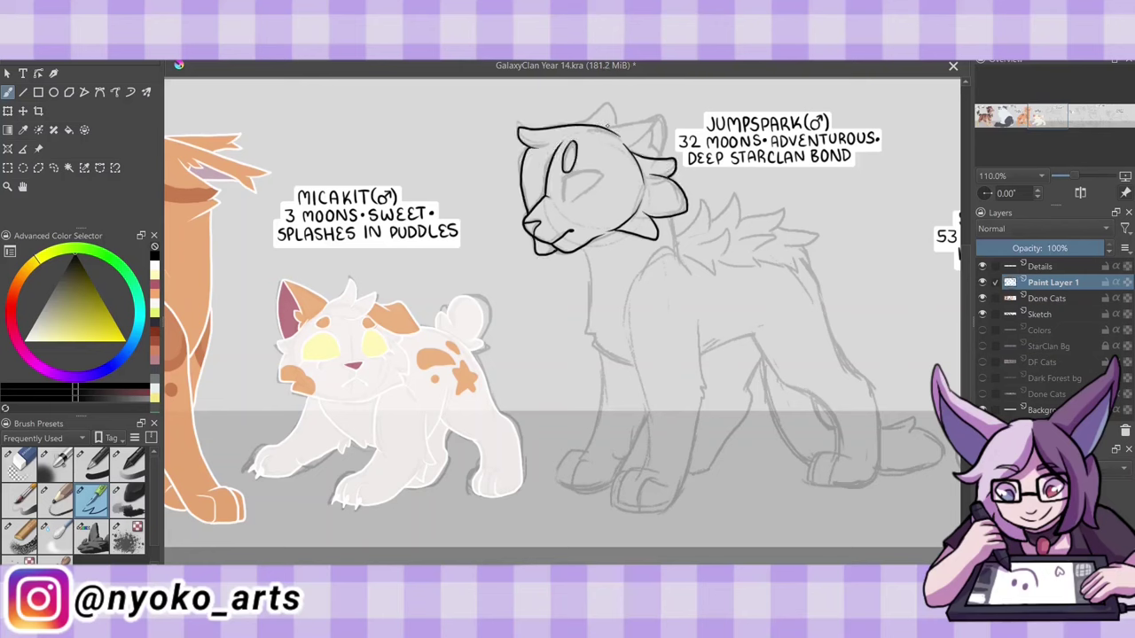
mouse_move(606, 133)
left_mouse_down()
mouse_move(661, 126)
mouse_move(666, 153)
left_mouse_up()
left_click_drag(571, 200, 599, 177)
left_click_drag(588, 125, 612, 103)
Ink Jumpspark's neck, chest, shoulder and both front legs with their paws.
left_click_drag(585, 250, 634, 370)
left_click_drag(635, 484, 659, 514)
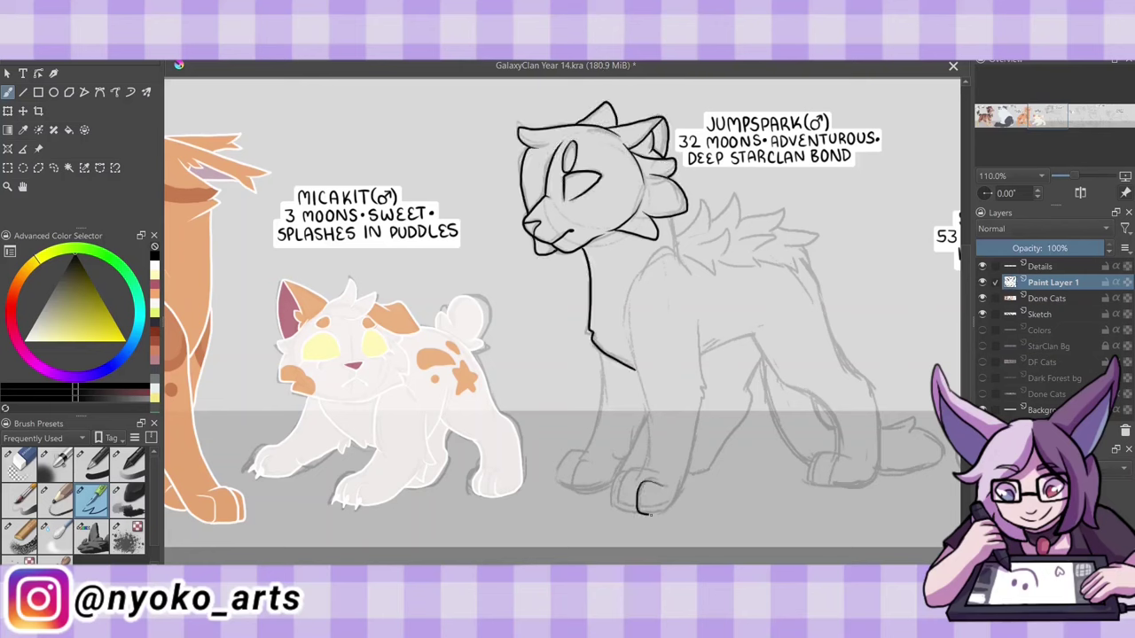
left_click_drag(656, 255, 697, 280)
left_click_drag(707, 325, 688, 514)
mouse_move(656, 257)
left_mouse_down()
mouse_move(634, 475)
mouse_move(647, 513)
left_mouse_up()
left_click_drag(681, 218, 672, 263)
mouse_move(612, 413)
left_mouse_down()
mouse_move(585, 493)
mouse_move(626, 489)
mouse_move(558, 487)
left_mouse_up()
left_click_drag(589, 358, 608, 450)
key("slash")
key("slash")
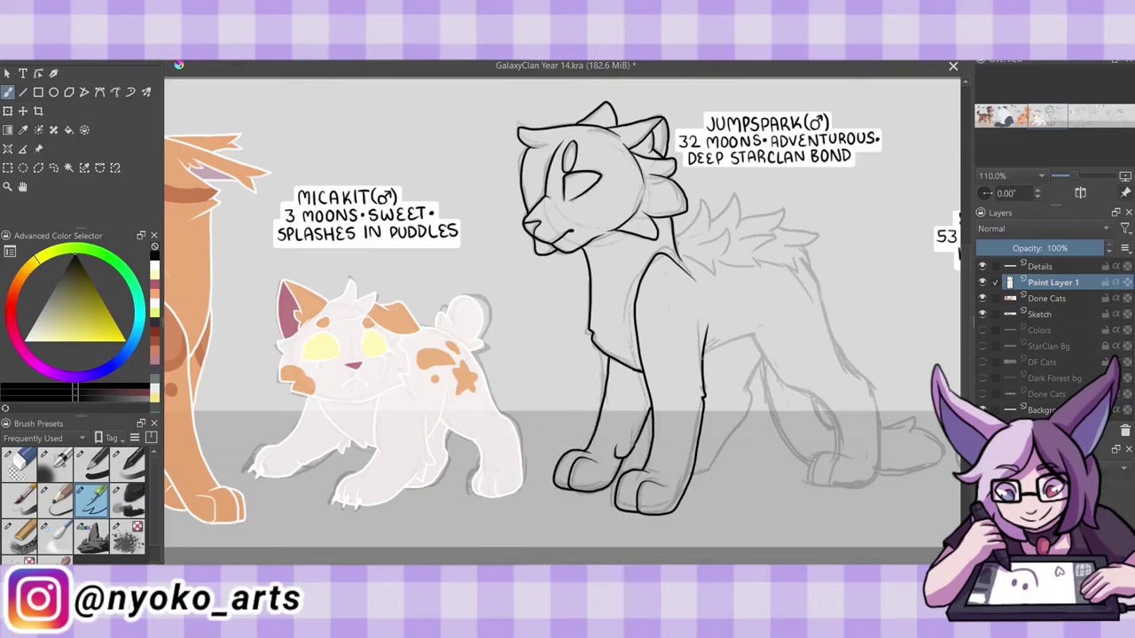
Ink Jumpspark's belly, back, shaggy back fur, hind legs and tail.
left_click_drag(700, 310, 828, 406)
mouse_move(681, 259)
left_mouse_down()
mouse_move(857, 376)
mouse_move(878, 491)
left_mouse_up()
left_click_drag(820, 456, 808, 487)
left_click_drag(815, 397, 848, 455)
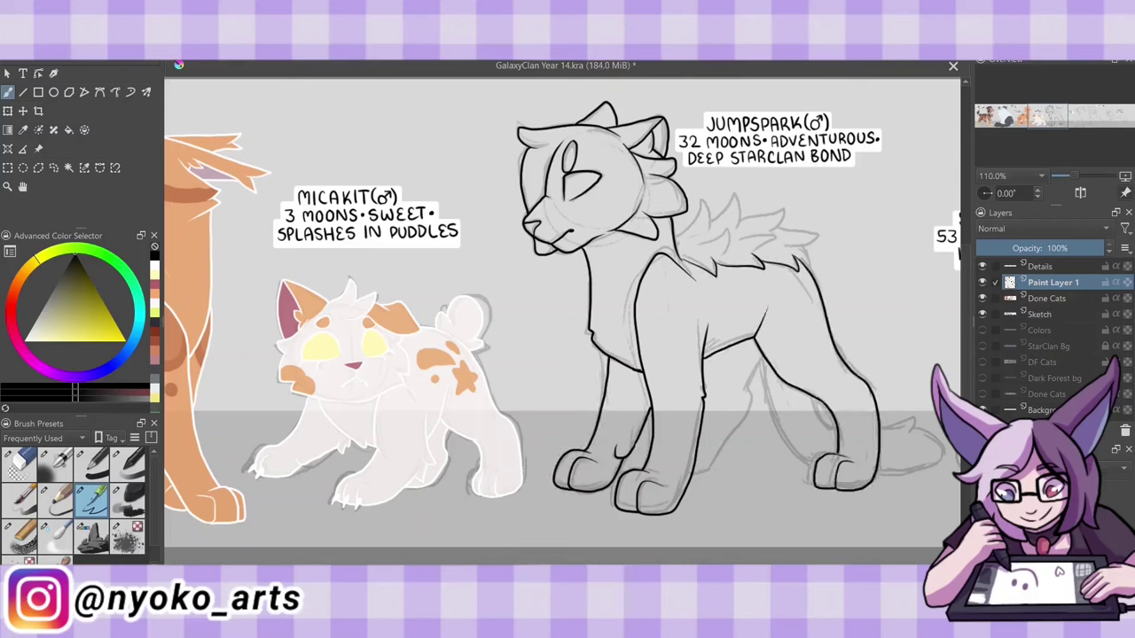
mouse_move(677, 232)
left_mouse_down()
mouse_move(730, 197)
mouse_move(815, 262)
left_mouse_up()
left_click_drag(696, 255, 728, 227)
left_click_drag(759, 353, 750, 471)
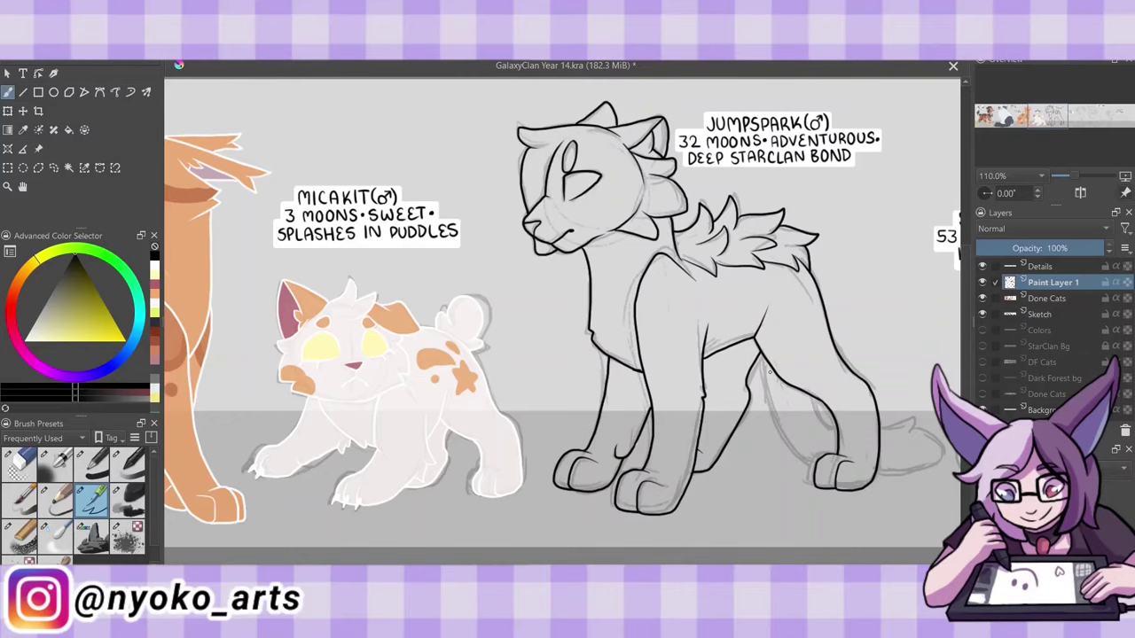
left_click_drag(769, 372, 815, 443)
left_click_drag(877, 425, 934, 457)
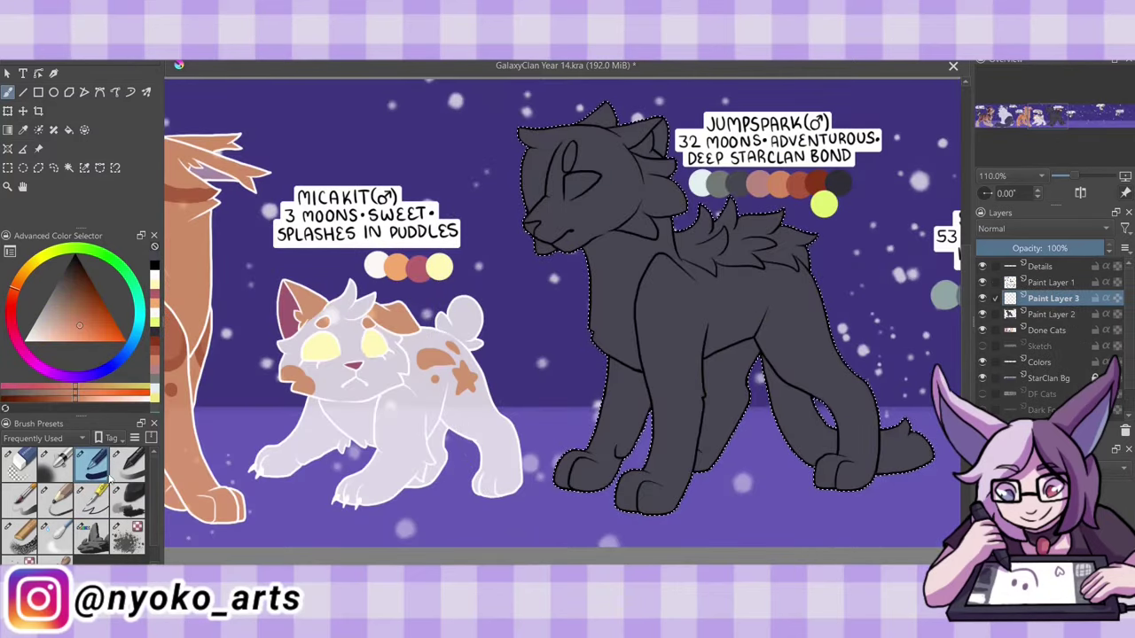
Paint orange patches on Jumpspark's shoulder, near front leg, far hind leg, tail and far ear.
left_click(92, 499)
left_click_drag(700, 257, 709, 345)
left_click_drag(665, 239, 714, 283)
left_click_drag(647, 265, 701, 399)
mouse_move(705, 337)
left_mouse_down()
mouse_move(661, 408)
mouse_move(660, 505)
left_mouse_up()
mouse_move(764, 361)
left_mouse_down()
mouse_move(811, 403)
mouse_move(922, 452)
left_mouse_up()
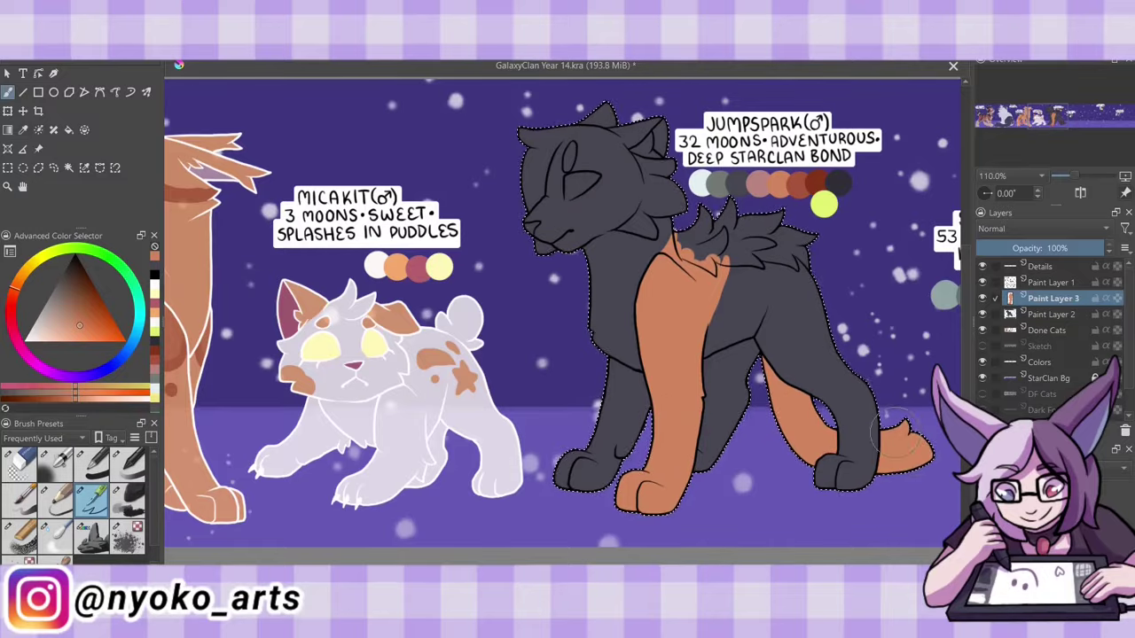
left_click_drag(590, 124, 612, 115)
Add a paint layer and paint dark rust rings and stripes over Jumpspark's shoulder, front leg, far hind leg and tail.
key("Insert")
left_click(92, 465)
left_click(23, 130)
left_click(683, 328)
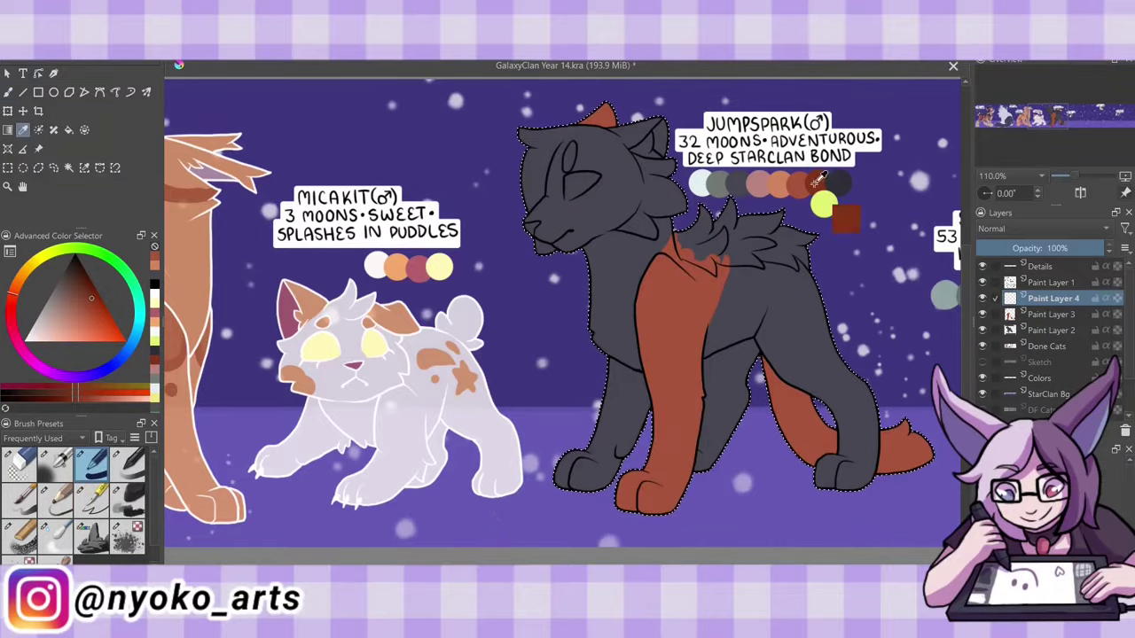
left_click(92, 498)
mouse_move(700, 257)
left_mouse_down()
mouse_move(656, 292)
mouse_move(683, 342)
left_mouse_up()
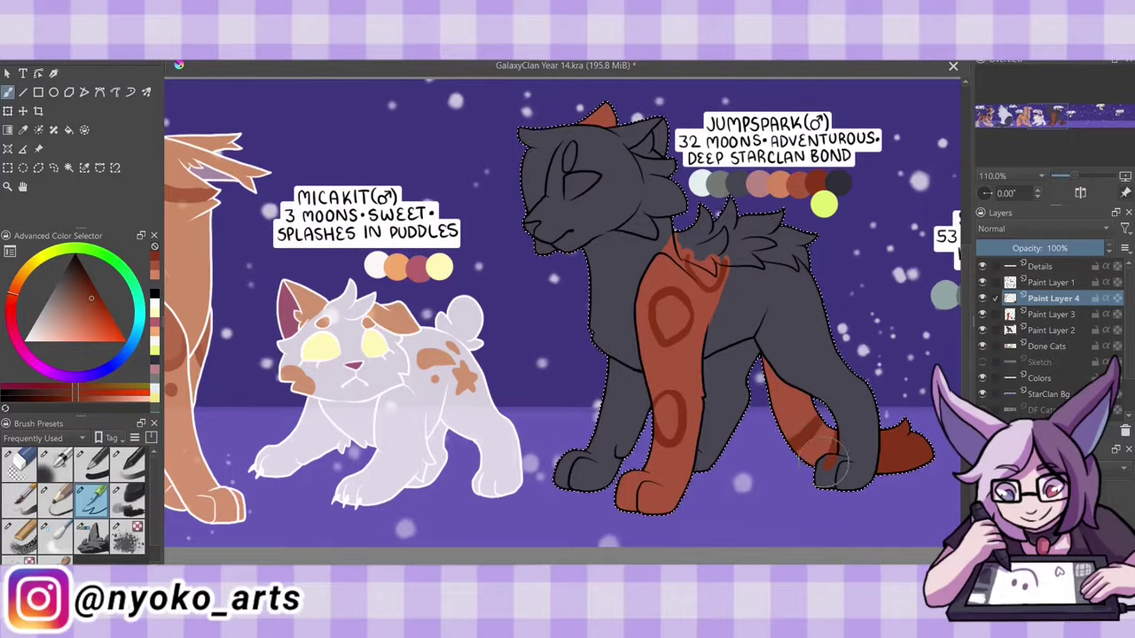
Fill the centres of Jumpspark's rust rings with light orange and merge the rings into the patch layer.
left_click(1097, 316)
left_click_drag(704, 262, 718, 283)
left_click_drag(660, 306, 683, 337)
key("ctrl+e")
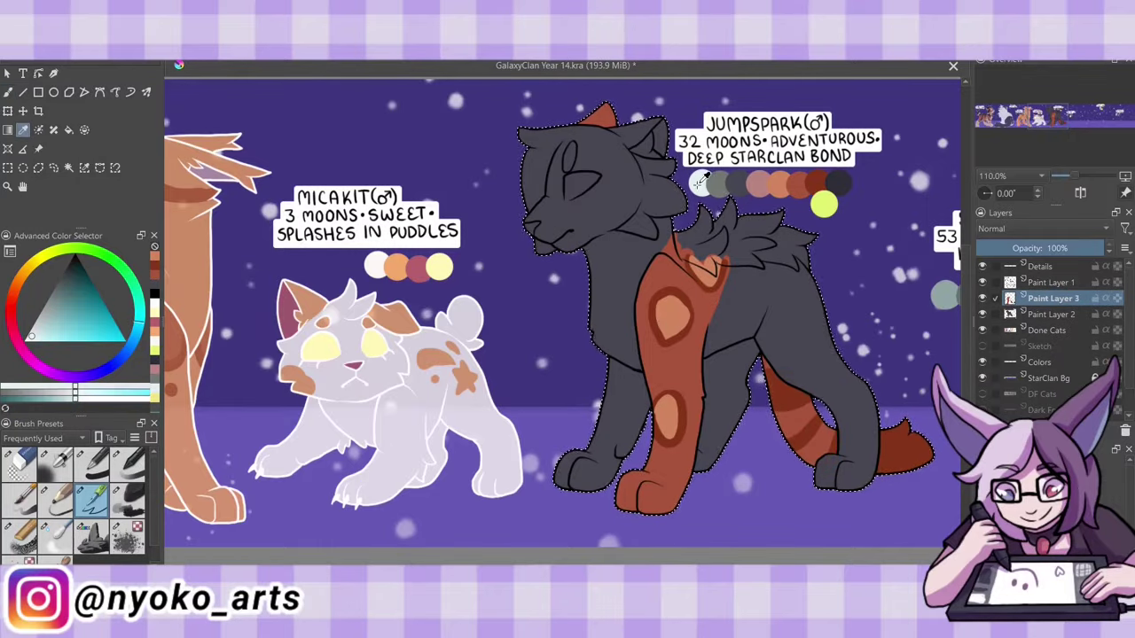
Paint Jumpspark's ears and tail tip white, and the forelock, chin and back fur dark rust.
left_click(673, 372, "ctrl")
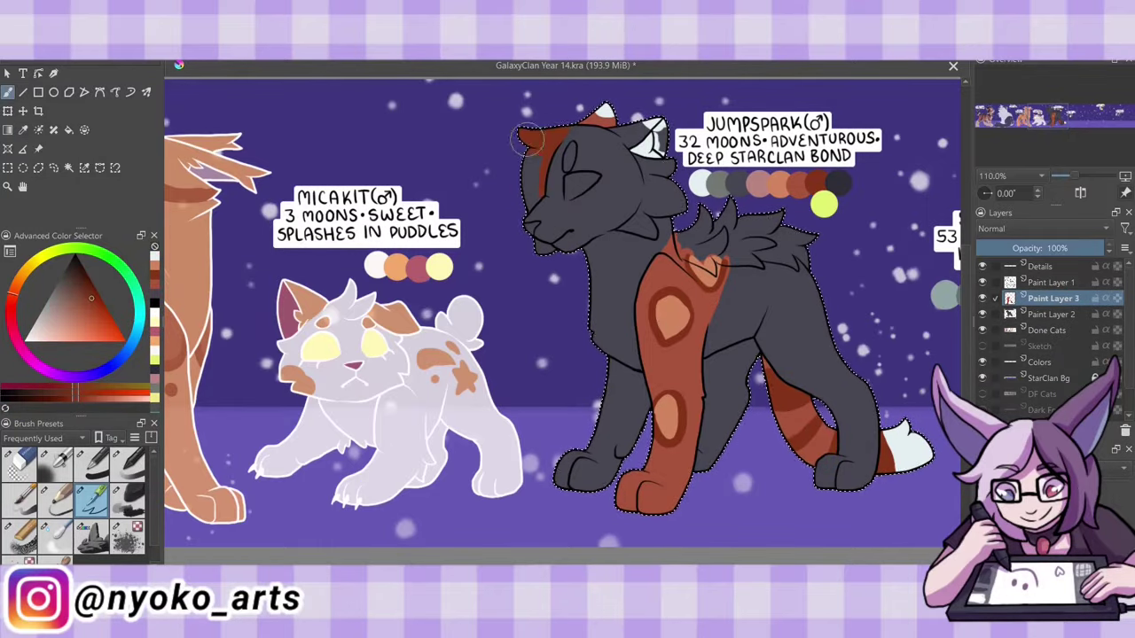
left_click_drag(536, 222, 567, 151)
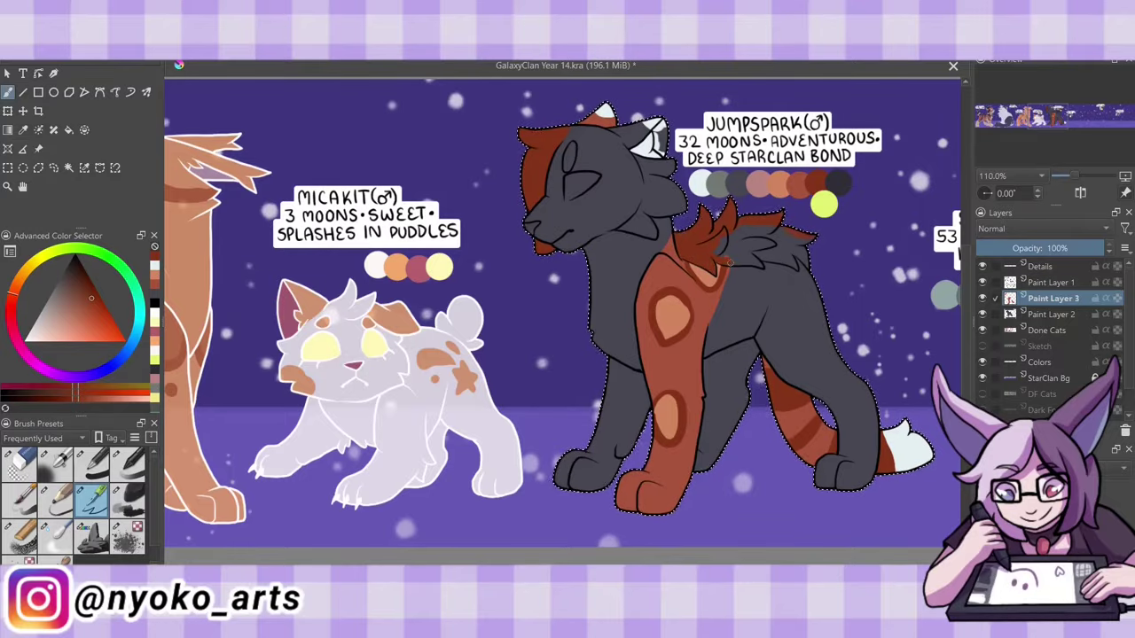
Add a paint layer and paint grey-green markings with dark centres on Jumpspark's brow, cheek, chest, front leg, flank and thigh.
key("Insert")
left_click_drag(576, 461, 596, 381)
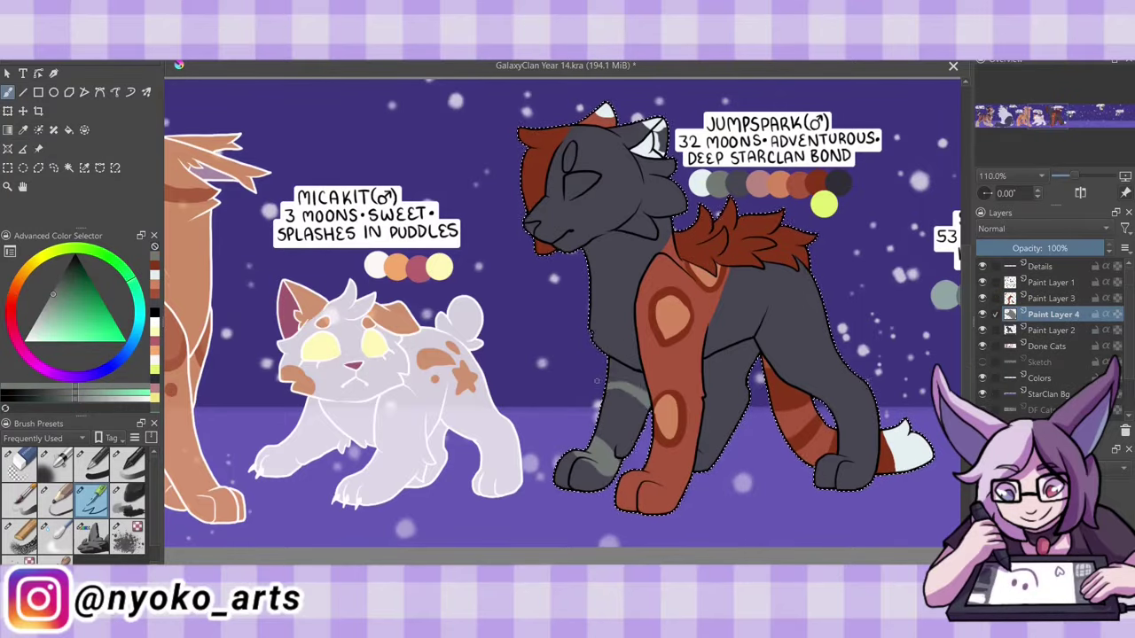
left_click_drag(746, 282, 760, 296)
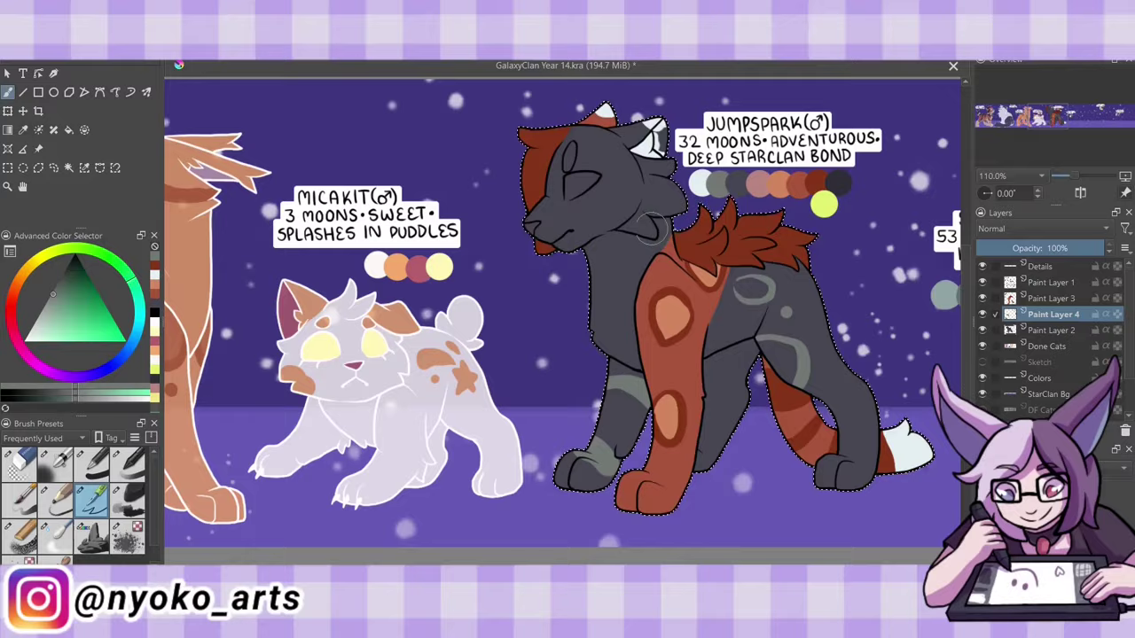
left_click_drag(589, 307, 625, 296)
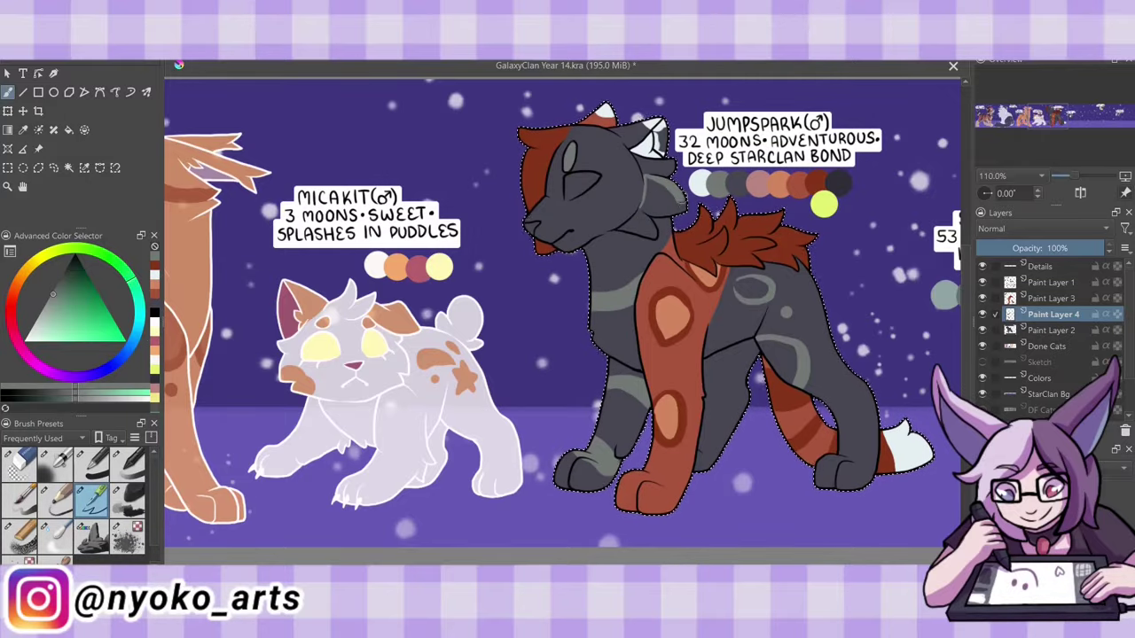
left_click_drag(736, 279, 763, 297)
Paint Jumpspark's far front paw, near hind paw and leg, and chest patch white, and merge the marking layers.
left_click_drag(625, 434, 605, 479)
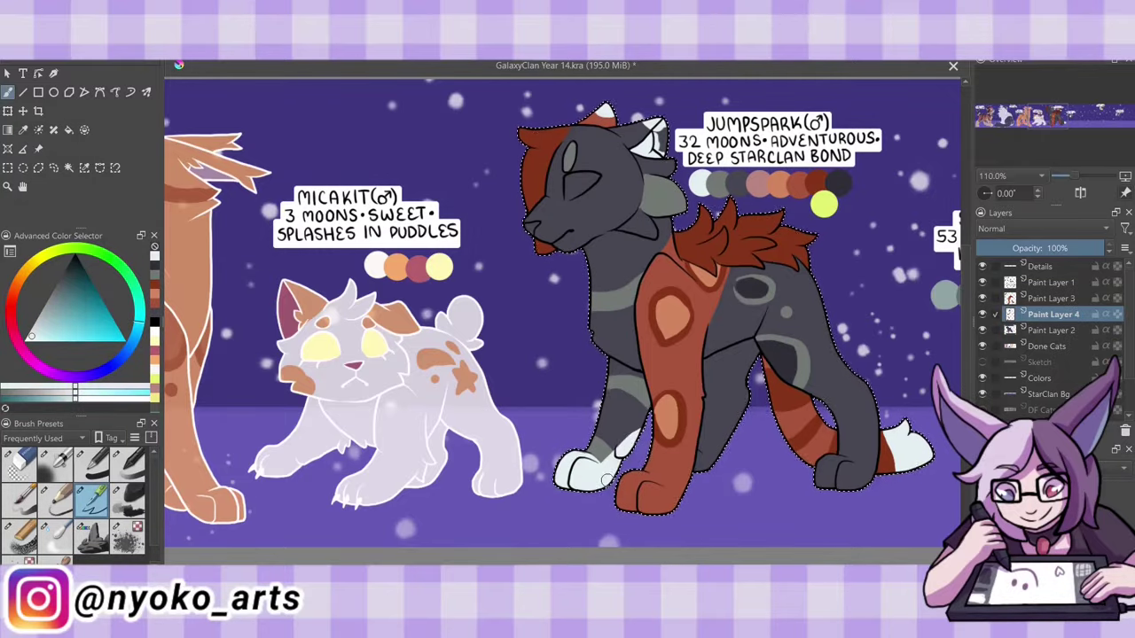
left_click_drag(829, 470, 873, 478)
left_click_drag(616, 285, 600, 330)
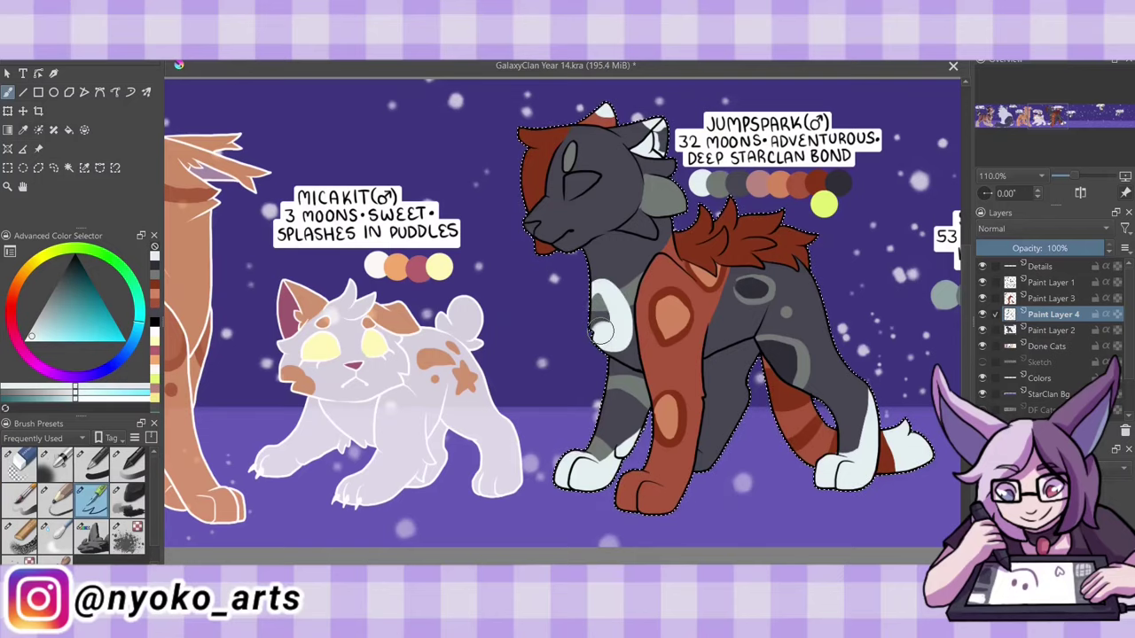
left_click(1050, 297)
key("shift+Delete")
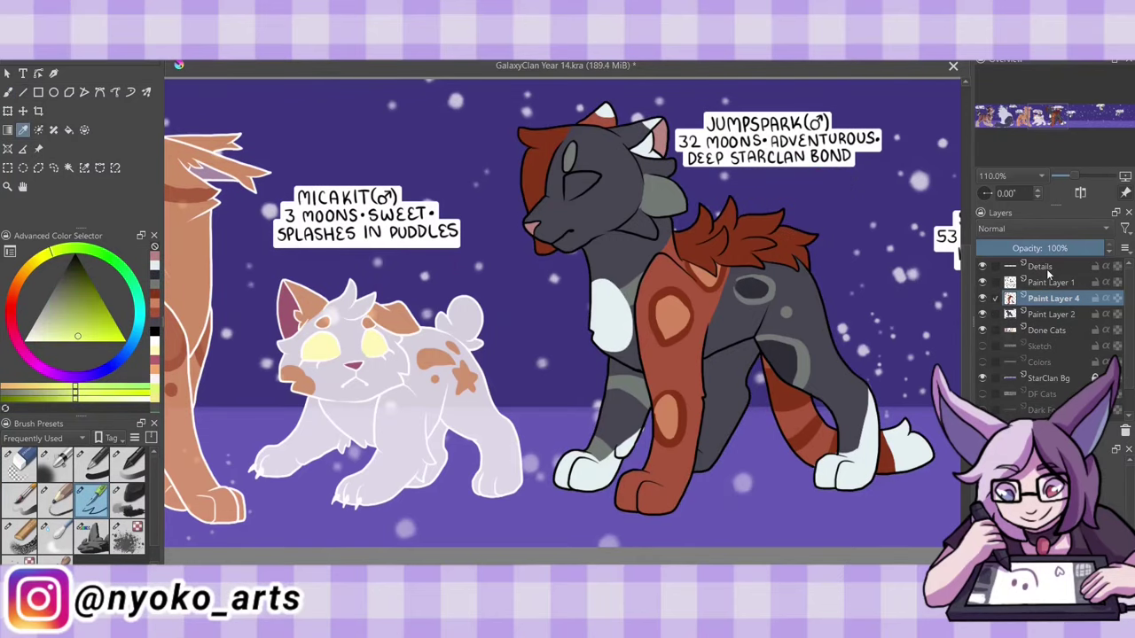
Paint Jumpspark's eye yellow-green on its own layer and merge the character's layers into the Done Cats layer.
left_click(1050, 282)
mouse_move(566, 177)
left_mouse_down()
mouse_move(598, 191)
mouse_move(594, 204)
left_mouse_up()
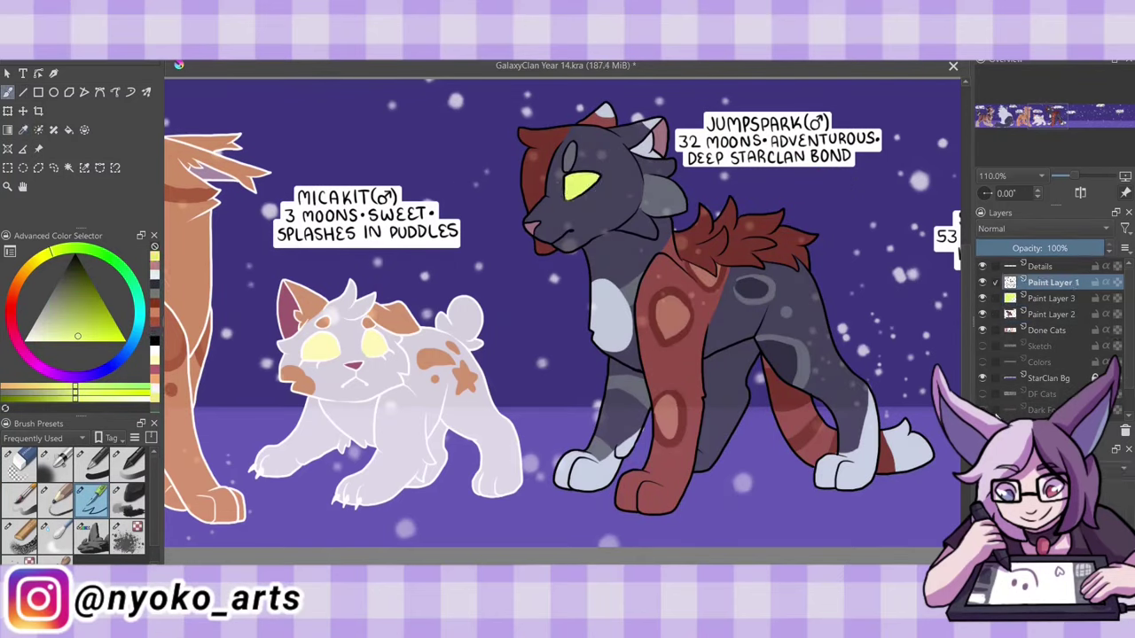
key("ctrl+e")
key("ctrl+e")
key("ctrl+e")
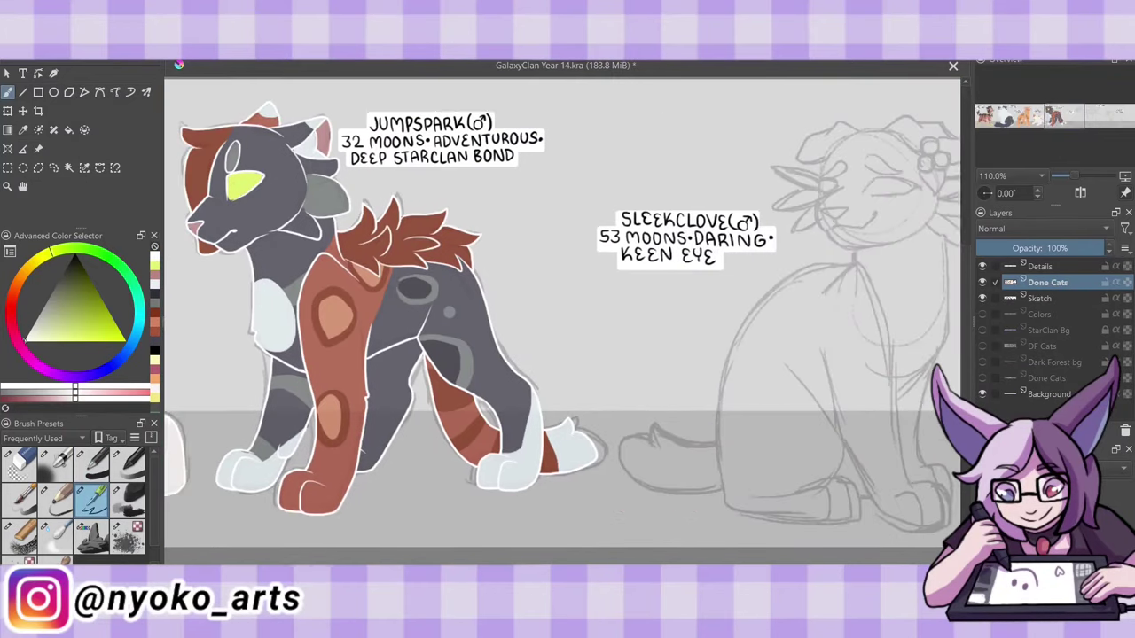
Ink Sleekclove's muzzle, smile, near cheek tufts and ear flower in black on a new paint layer over the sketch.
key("d")
mouse_move(789, 188)
left_mouse_down()
mouse_move(824, 211)
mouse_move(789, 212)
mouse_move(805, 249)
mouse_move(882, 206)
mouse_move(913, 246)
mouse_move(938, 209)
left_mouse_up()
left_click_drag(862, 156, 889, 165)
left_click_drag(881, 172, 869, 190)
left_click_drag(895, 140, 913, 165)
left_click_drag(893, 159, 938, 183)
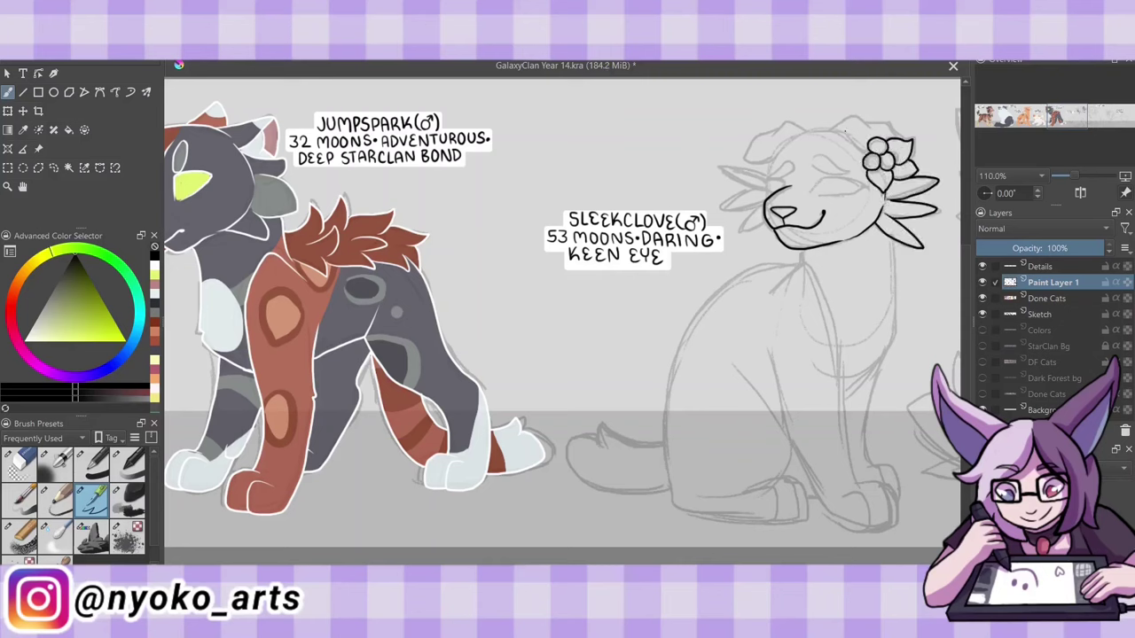
Ink Sleekclove's folded ears, far cheek tufts, brows and eyes.
left_click_drag(845, 154, 903, 138)
left_click_drag(764, 174, 722, 193)
left_click_drag(766, 189, 719, 232)
left_click_drag(749, 163, 802, 124)
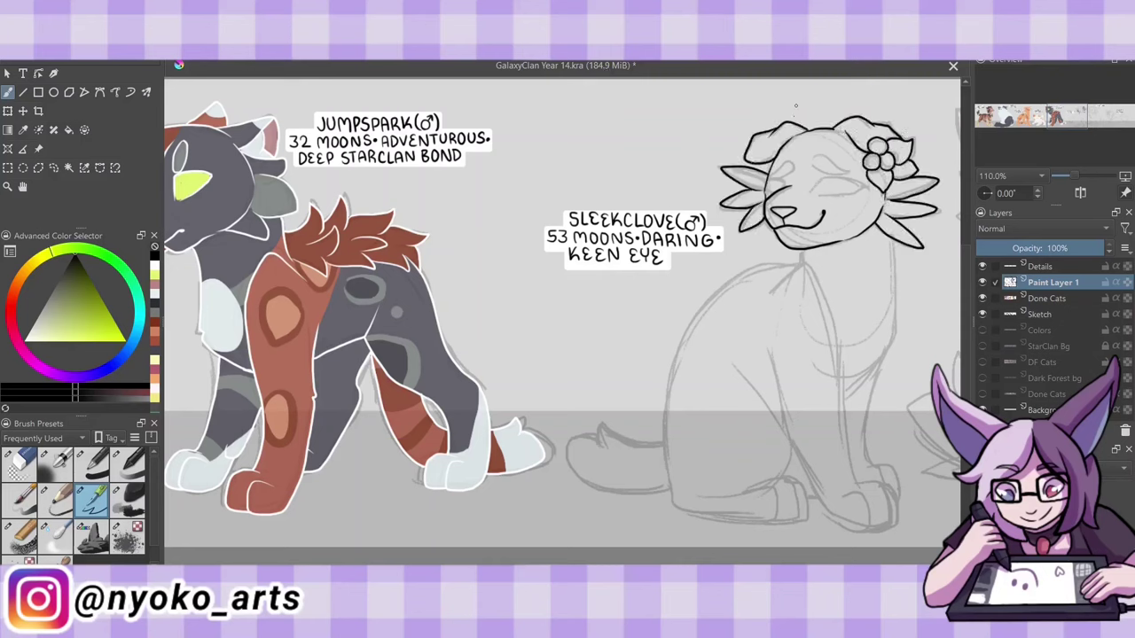
left_click_drag(769, 163, 798, 179)
left_click_drag(810, 159, 858, 187)
key("ctrl+z")
Ink Sleekclove's neck, chest line and both front legs with their paws.
mouse_move(768, 331)
left_mouse_down()
mouse_move(820, 494)
mouse_move(894, 528)
left_mouse_up()
left_click_drag(826, 304, 864, 487)
left_click_drag(801, 252, 768, 310)
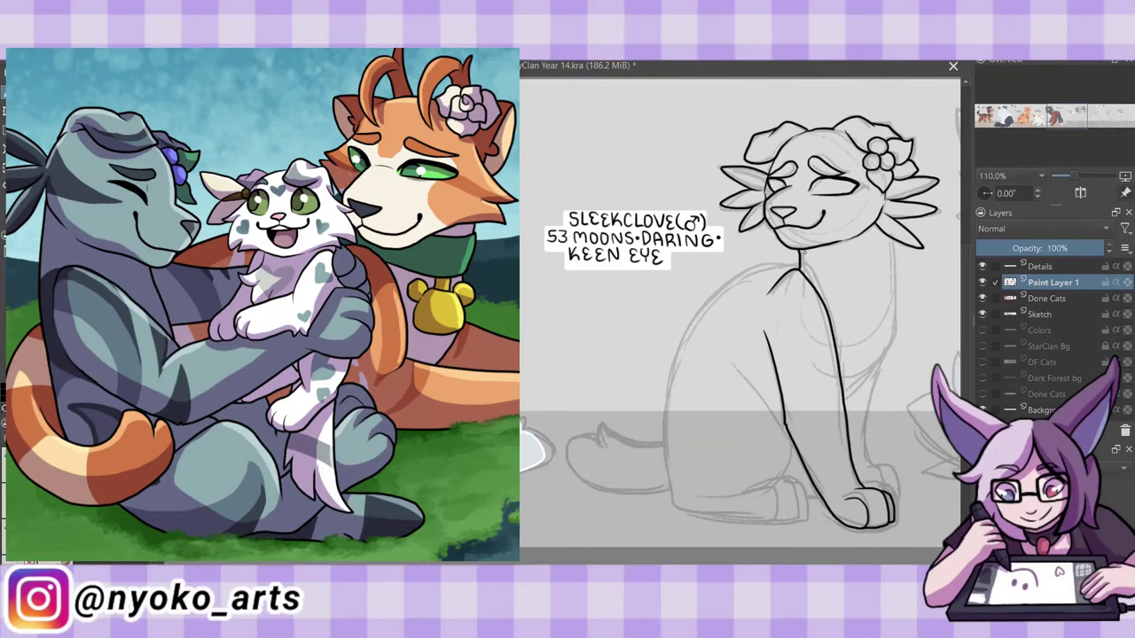
left_click_drag(890, 239, 847, 400)
left_click_drag(880, 361, 869, 466)
Ink Sleekclove's back, thigh, hind paw and belly line along the sketch.
left_click_drag(723, 292, 665, 475)
left_click_drag(799, 264, 720, 296)
left_click_drag(730, 362, 784, 477)
left_click_drag(756, 480, 794, 520)
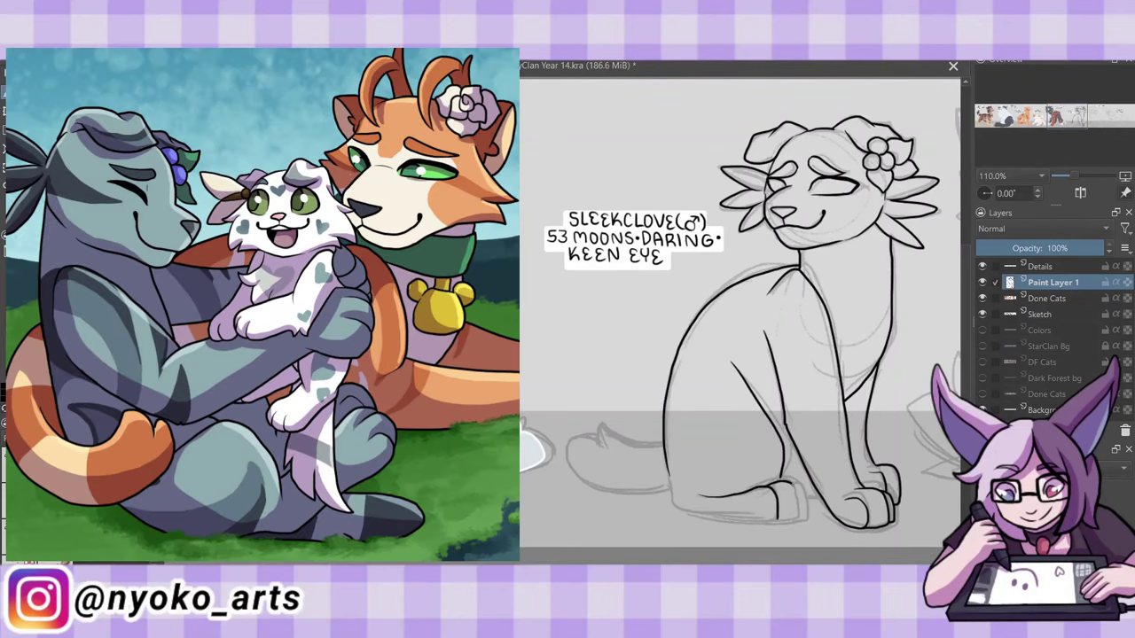
left_click_drag(677, 514, 752, 519)
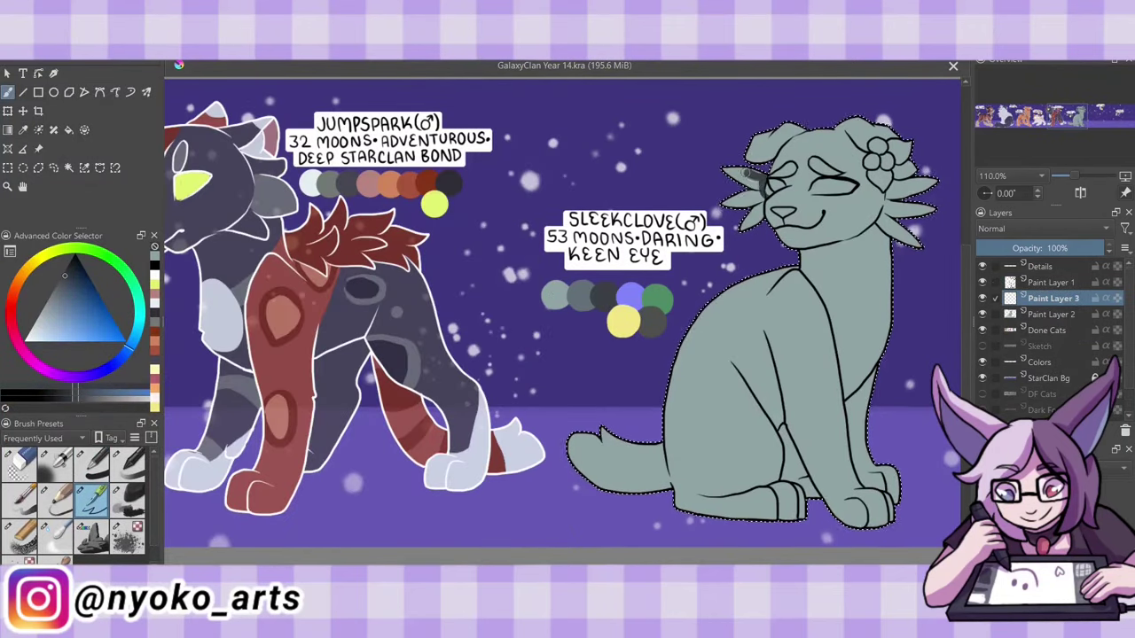
Paint Sleekclove's cheek tufts, stripes and tail bands dark grey, fill the marking centres with mid grey, and merge the marking layers.
left_click_drag(750, 173, 737, 209)
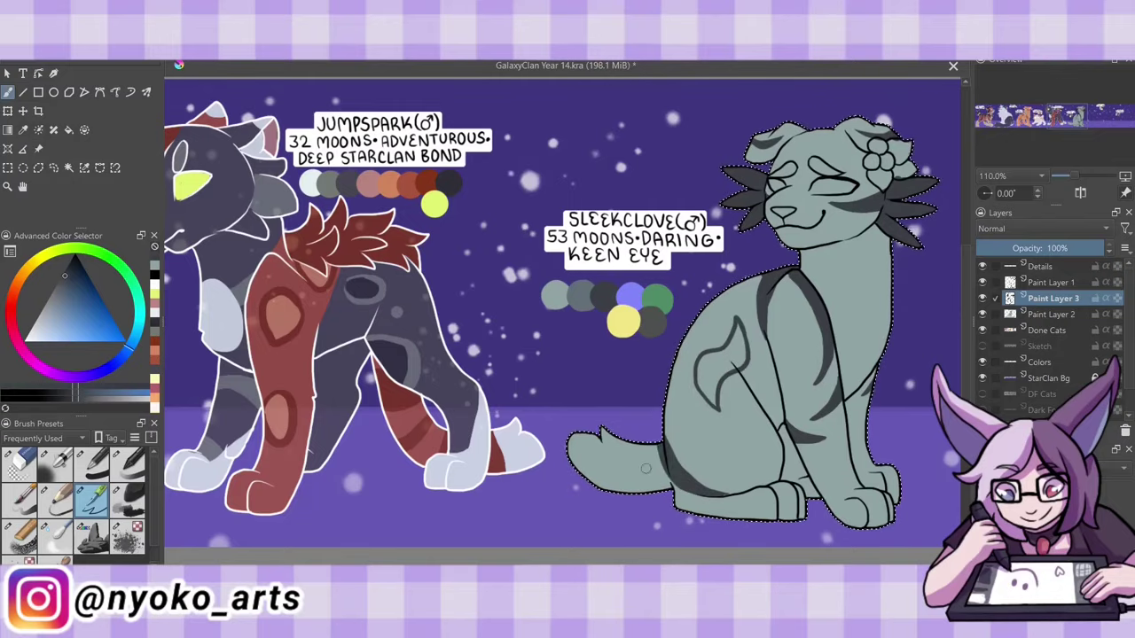
key("Insert")
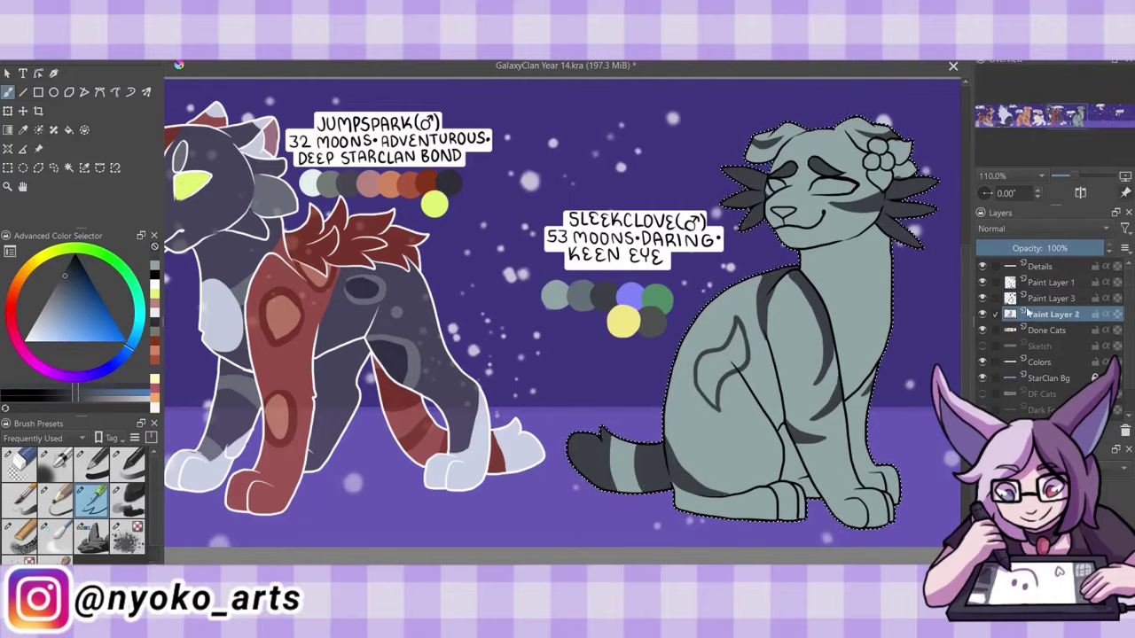
left_click(59, 294)
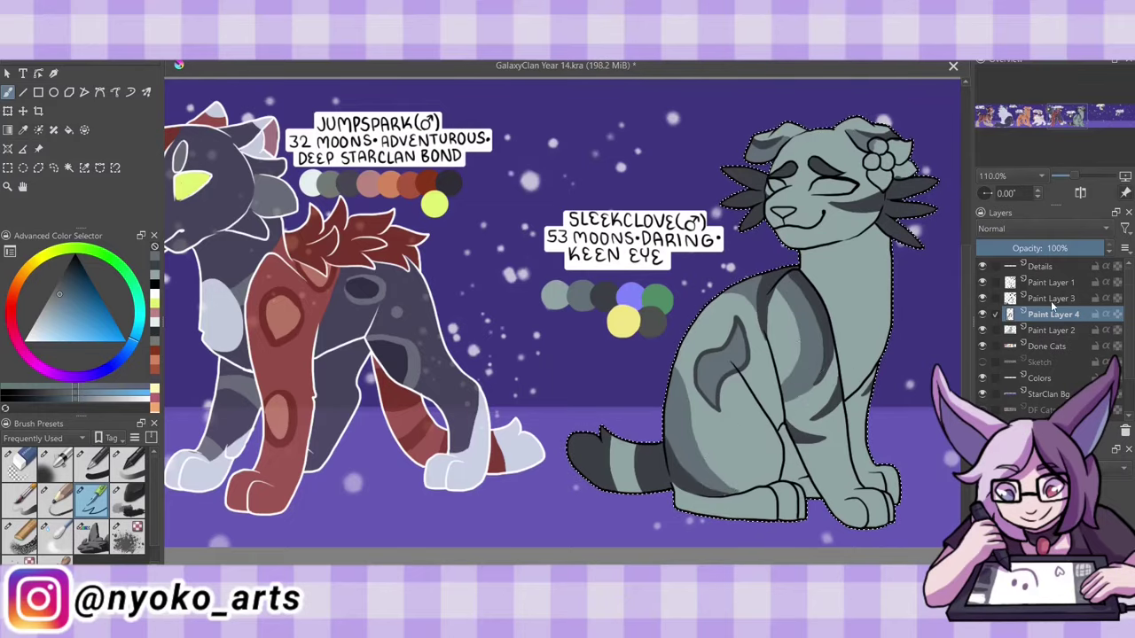
key("ctrl+e")
Paint Sleekclove's ear flower with violet berries and green leaves, and merge the markings into the base colour layer.
left_click(632, 295, "ctrl")
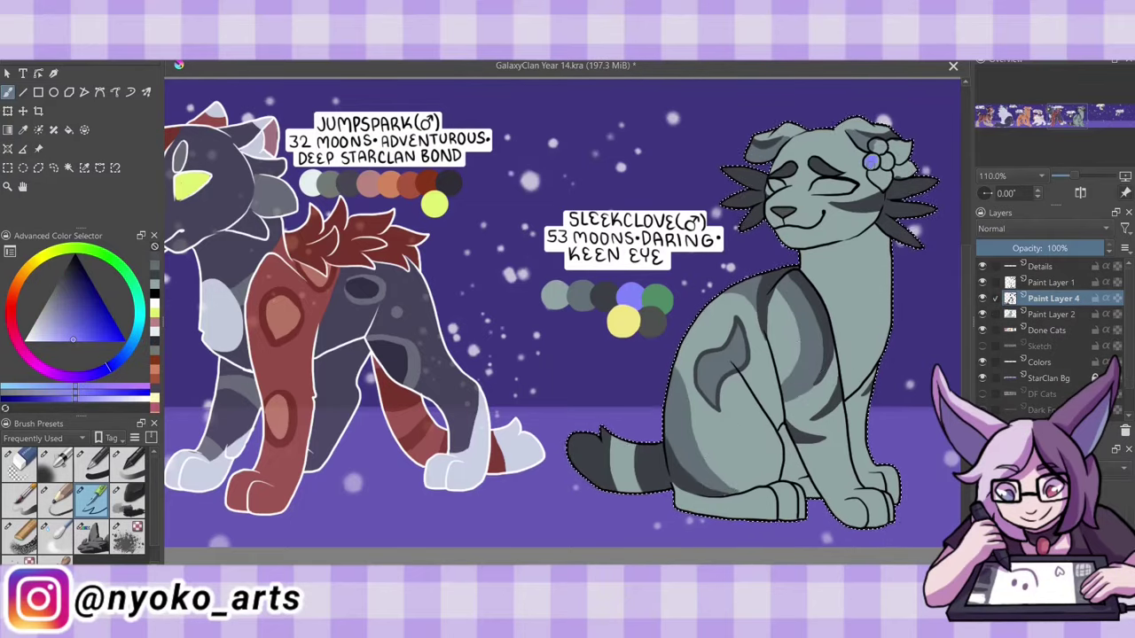
left_click(658, 298, "ctrl")
left_click_drag(873, 171, 886, 182)
key("ctrl+e")
key("slash")
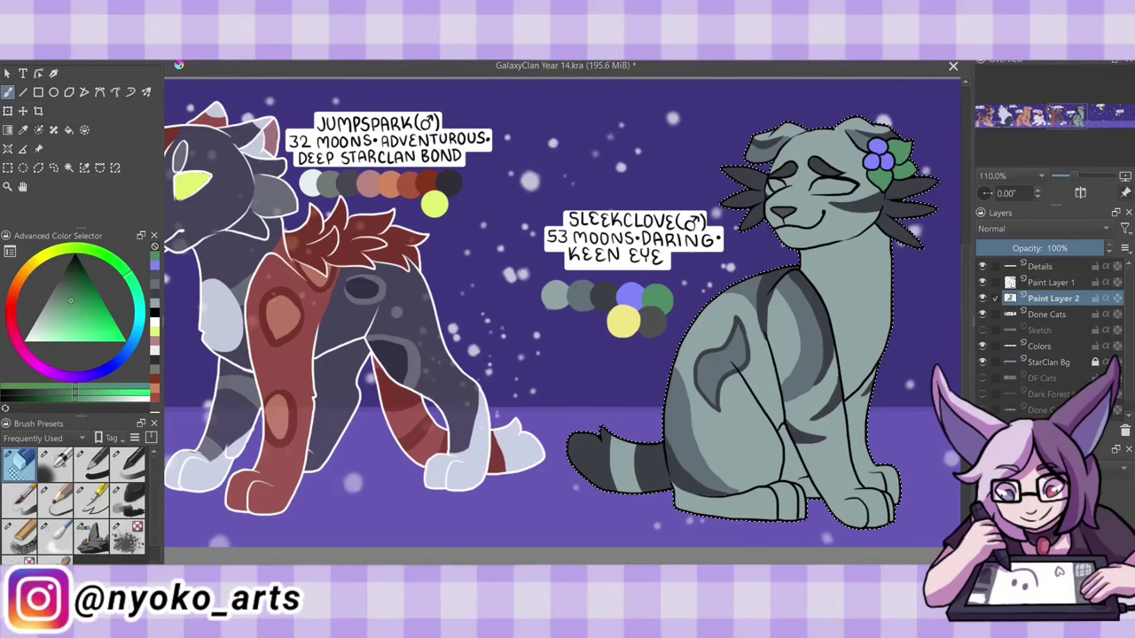
Clear the selection, paint Sleekclove's eyes yellow on a new layer, and merge the character into Done Cats.
key("ctrl+shift+a")
key("Insert")
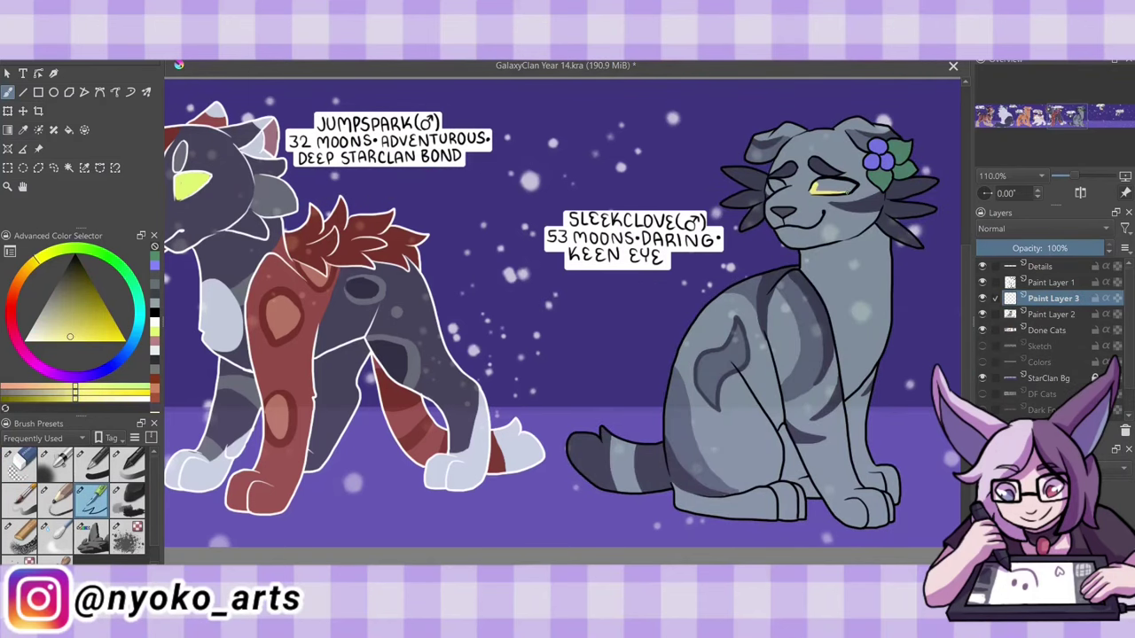
key("ctrl+e")
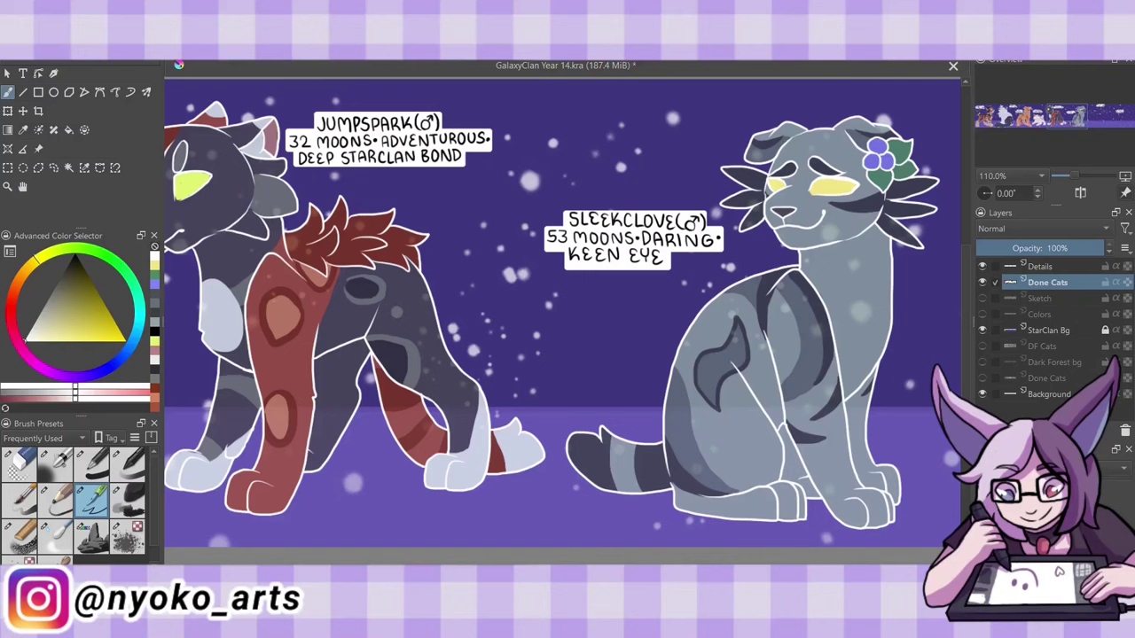
Try to save the drawing.
key("ctrl+s")
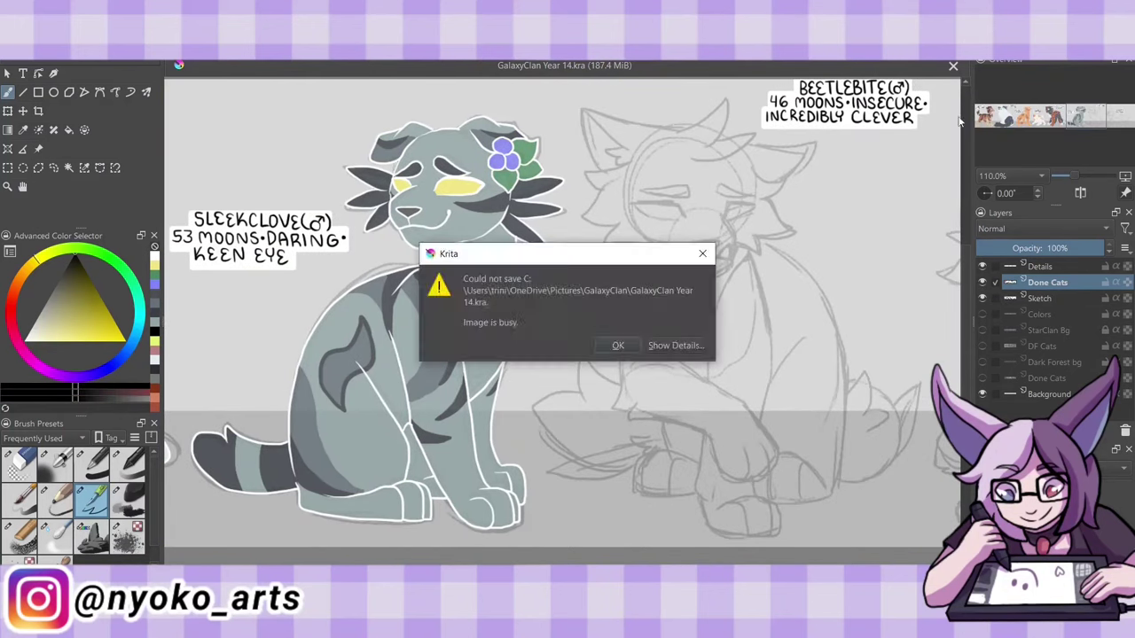
key("Return")
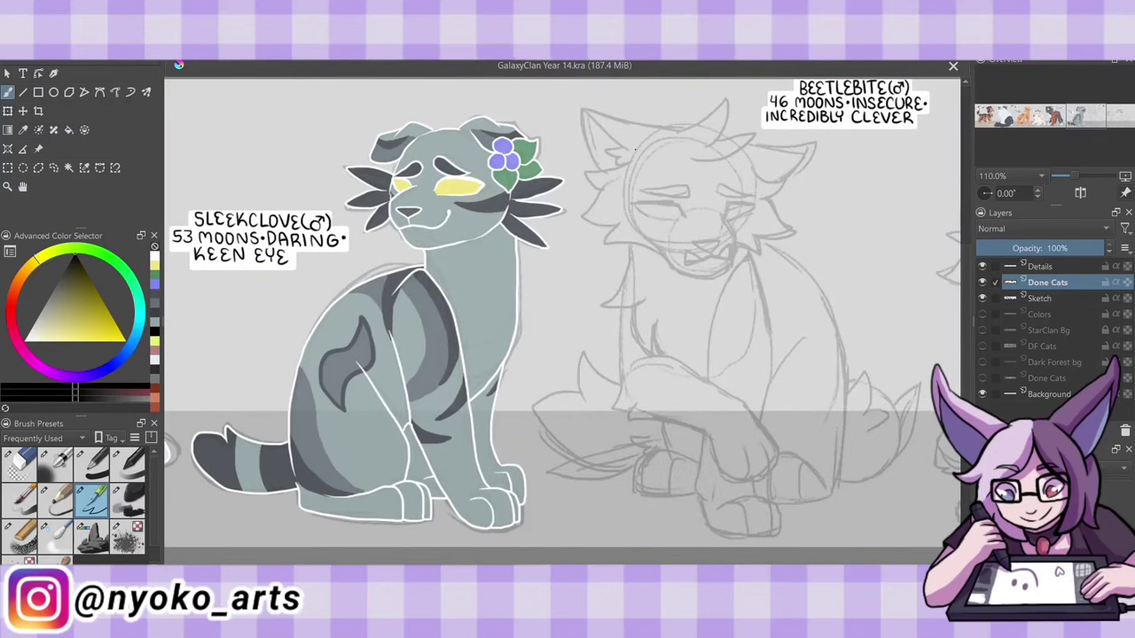
Add a paint layer and ink Beetlebite's near cheek fur, jaw and lower fang.
key("Insert")
left_click_drag(620, 193, 580, 229)
key("ctrl+z")
left_click_drag(636, 158, 609, 235)
mouse_move(608, 241)
left_mouse_down()
mouse_move(714, 279)
mouse_move(732, 259)
left_mouse_up()
left_click_drag(681, 266, 697, 264)
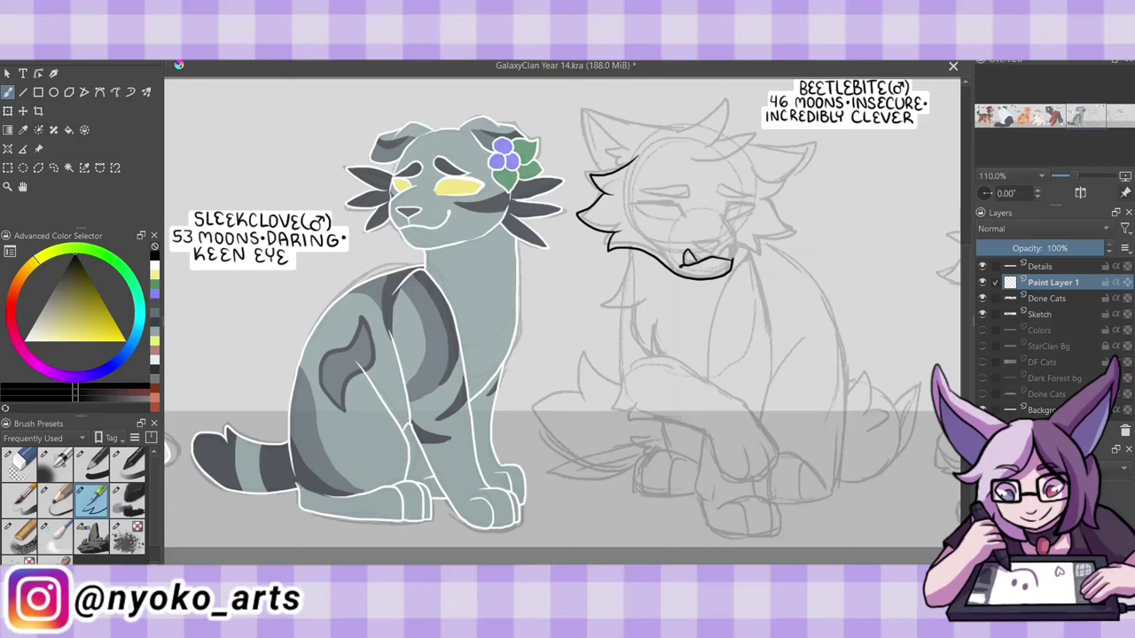
Ink Beetlebite's eyes, brows, forelock, ears, muzzle and far cheek.
mouse_move(631, 206)
left_mouse_down()
mouse_move(682, 218)
mouse_move(663, 218)
left_mouse_up()
left_click_drag(639, 190, 753, 195)
mouse_move(721, 204)
left_mouse_down()
mouse_move(746, 218)
mouse_move(753, 207)
left_mouse_up()
left_click_drag(668, 159, 754, 135)
left_click_drag(675, 132, 622, 166)
mouse_move(752, 161)
left_mouse_down()
mouse_move(795, 232)
mouse_move(732, 259)
left_mouse_up()
mouse_move(750, 141)
left_mouse_down()
mouse_move(804, 144)
mouse_move(779, 186)
left_mouse_up()
Ink Beetlebite's raised, crossed front leg and its paw.
left_click_drag(631, 356, 776, 448)
left_click_drag(621, 307, 613, 410)
left_click_drag(626, 409, 773, 478)
left_click_drag(775, 443, 776, 470)
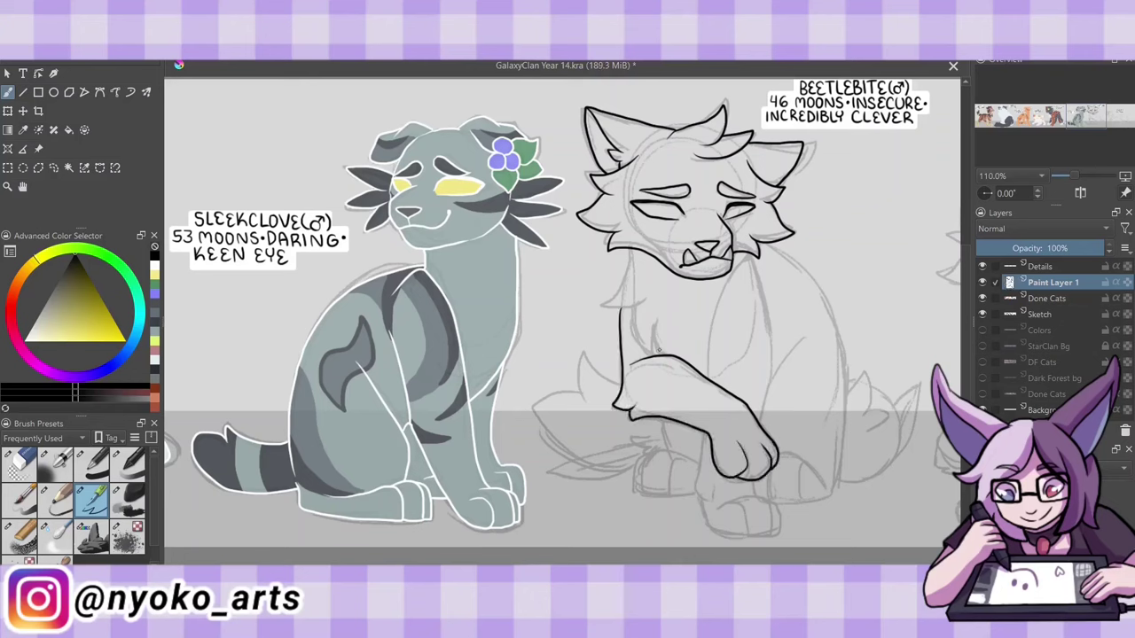
Ink Beetlebite's chest fur, standing front leg with its paw, and the hind paw behind it.
left_click_drag(633, 306, 654, 357)
left_click_drag(645, 250, 603, 310)
left_click_drag(752, 264, 708, 380)
mouse_move(749, 255)
left_mouse_down()
mouse_move(767, 317)
mouse_move(771, 427)
mouse_move(745, 541)
mouse_move(780, 530)
left_mouse_up()
left_click_drag(754, 480, 758, 501)
left_click_drag(771, 530, 780, 539)
left_click_drag(663, 417, 667, 452)
mouse_move(670, 457)
left_mouse_down()
mouse_move(698, 499)
mouse_move(654, 491)
left_mouse_up()
key("ctrl+z")
left_click_drag(647, 485, 680, 498)
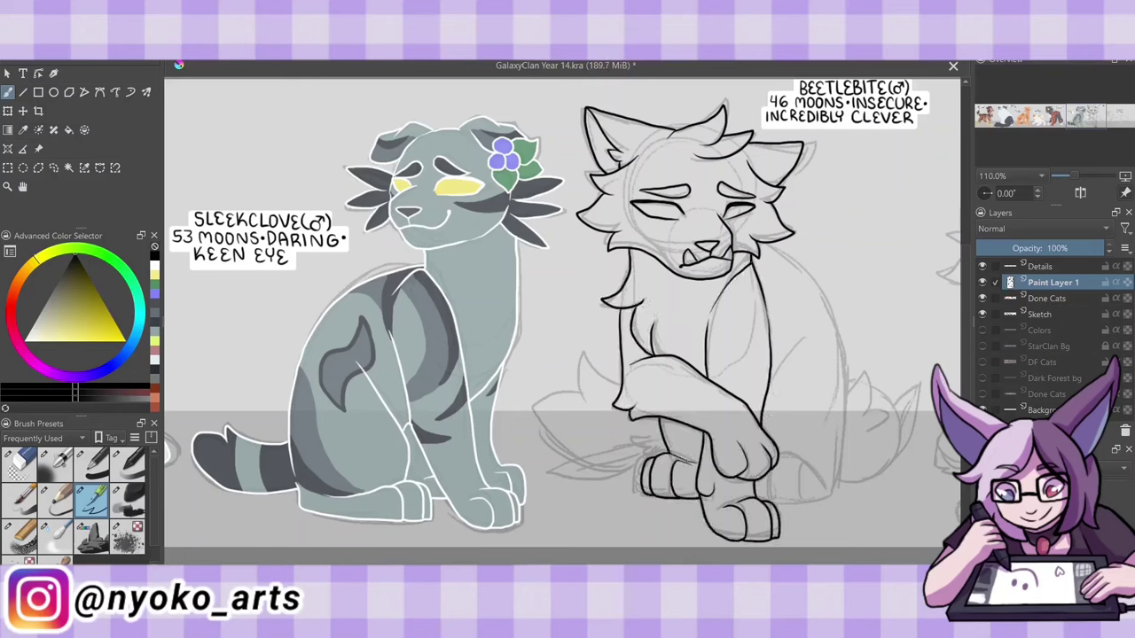
Ink Beetlebite's back, remaining hind paw, and the bushy tail with its feathers.
left_click_drag(779, 456, 807, 467)
mouse_move(797, 462)
left_mouse_down()
mouse_move(836, 501)
mouse_move(773, 503)
left_mouse_up()
key("ctrl+z")
mouse_move(758, 247)
left_mouse_down()
mouse_move(849, 416)
mouse_move(849, 404)
left_mouse_up()
left_click_drag(850, 367, 890, 432)
mouse_move(906, 386)
left_mouse_down()
mouse_move(835, 484)
mouse_move(918, 446)
left_mouse_up()
left_click_drag(578, 354, 595, 395)
left_click_drag(580, 390, 548, 455)
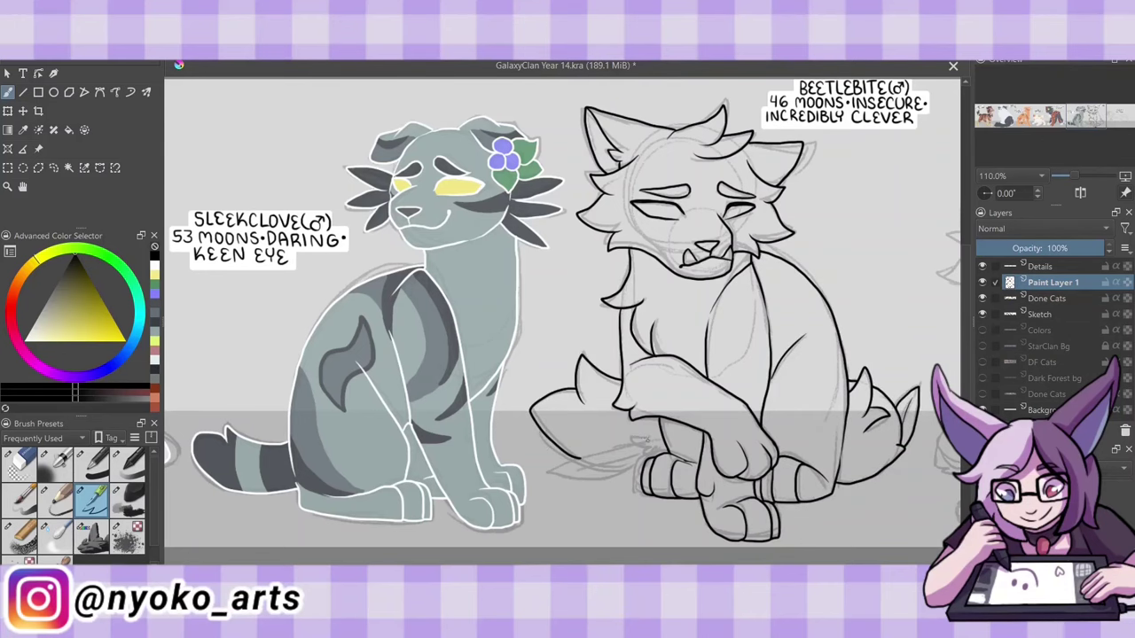
left_click_drag(633, 438, 647, 452)
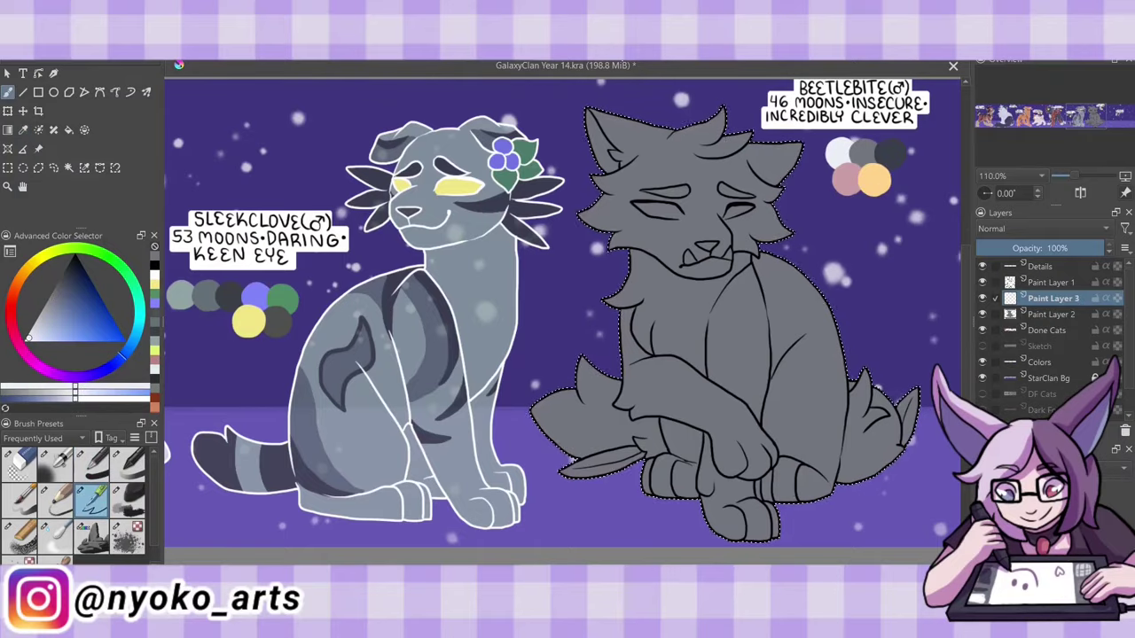
Paint Beetlebite's head top, back patch, tail tip and feather white, leaving a round grey spot on each ear.
left_click(629, 126)
left_click(764, 153)
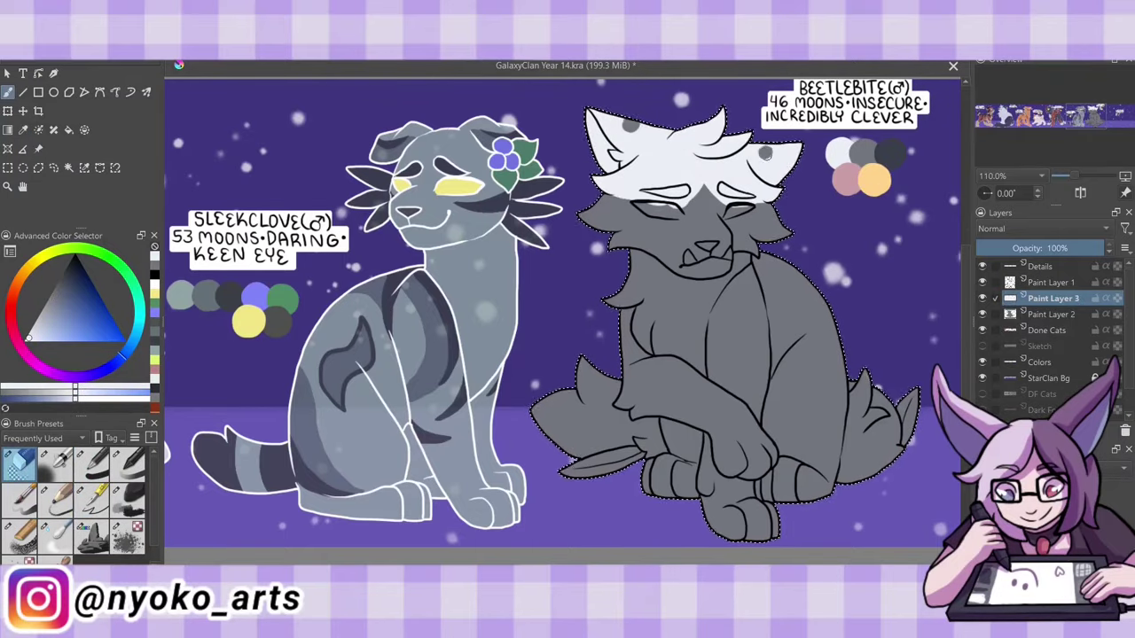
left_click_drag(788, 257, 834, 407)
left_click_drag(585, 373, 567, 443)
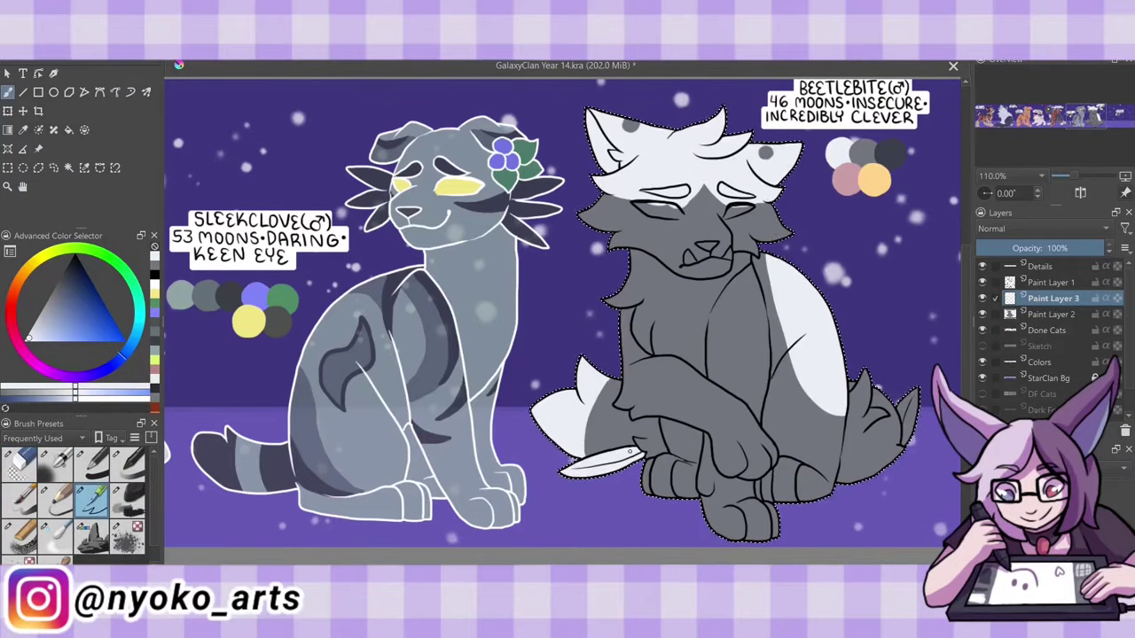
Paint dark grey cheeks, chest spot, leg bands and tail fur on Beetlebite on a new layer, and merge the marking layers.
key("Insert")
left_click_drag(581, 215, 620, 228)
left_click_drag(912, 399, 902, 444)
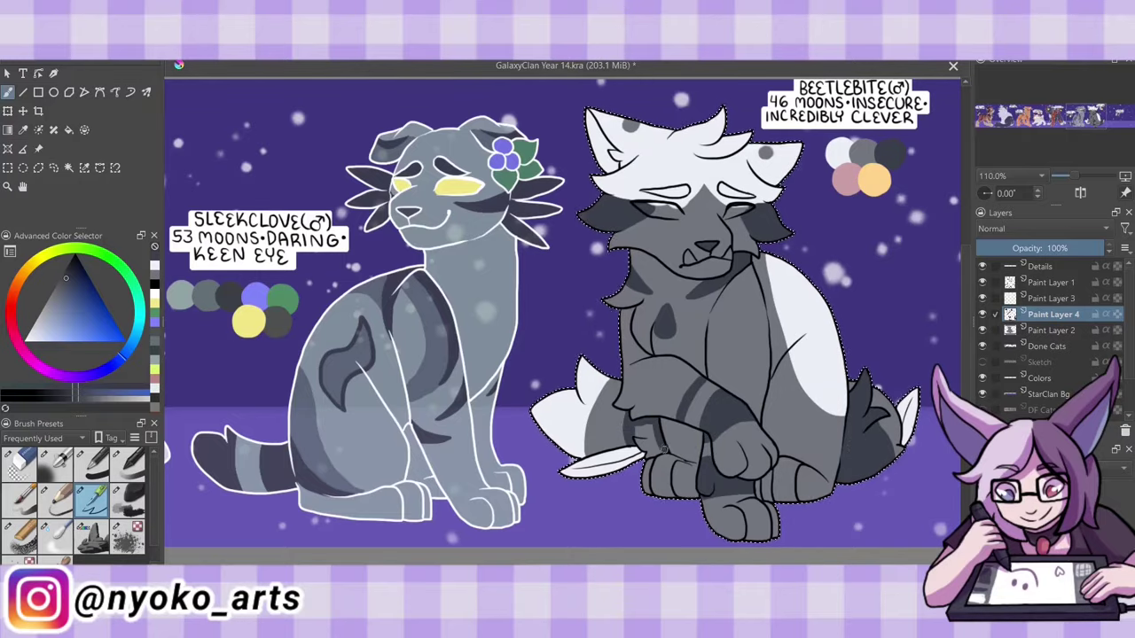
key("ctrl+e")
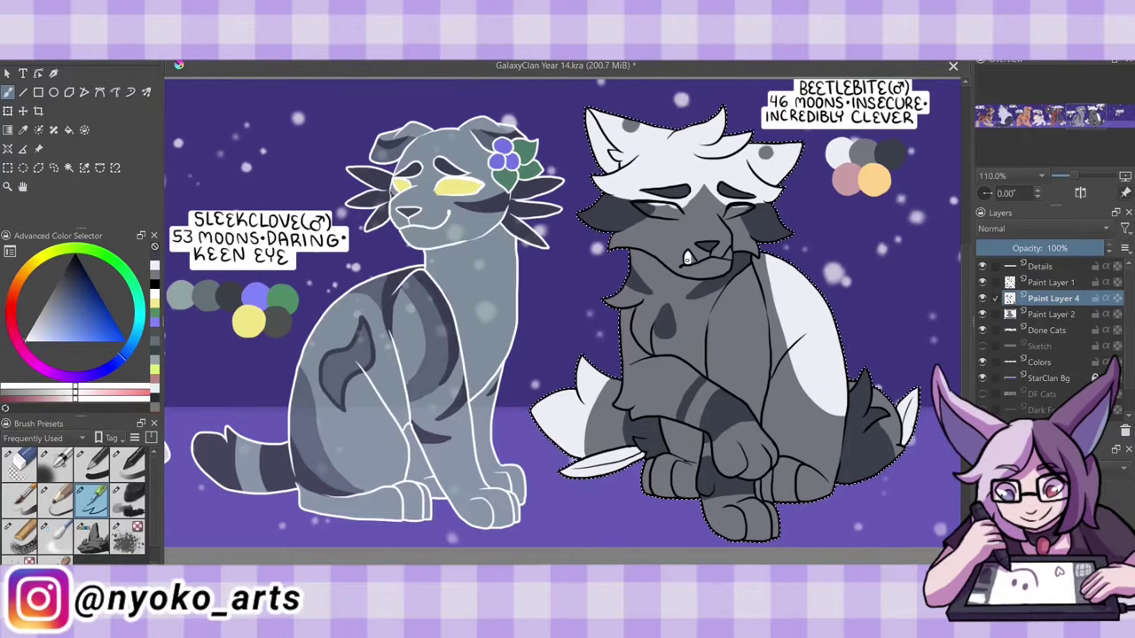
Paint Beetlebite's inner ear pink, and paint the eyes light orange on a new layer.
left_click(846, 180, "ctrl")
left_click_drag(592, 125, 607, 150)
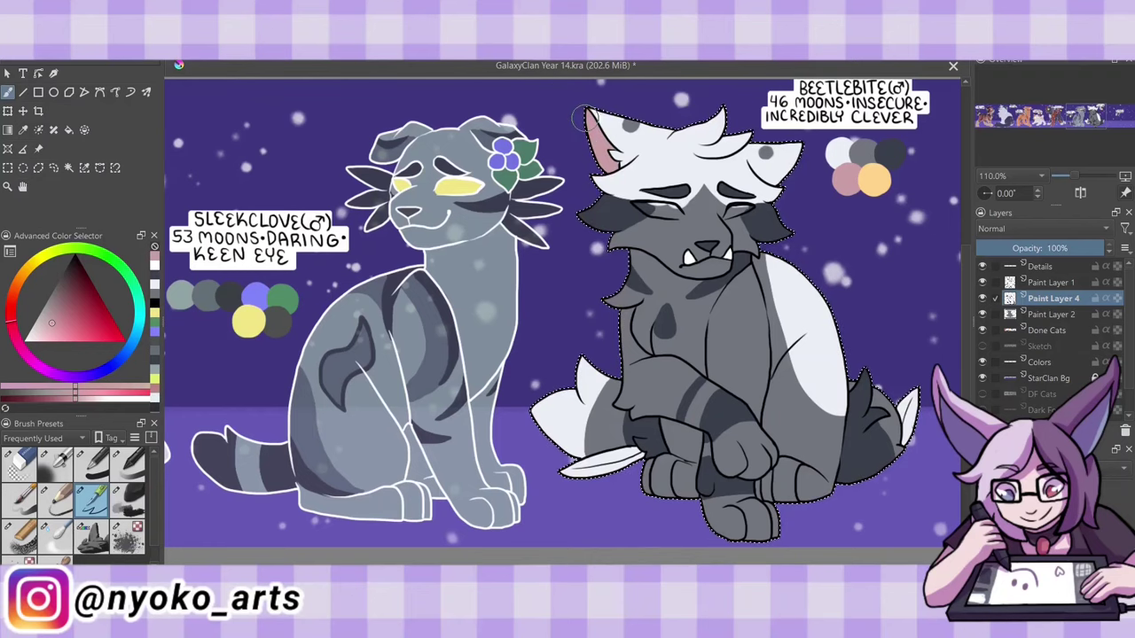
left_click(981, 362)
key("Insert")
key("shift+BackSpace")
left_click_drag(671, 214, 729, 212)
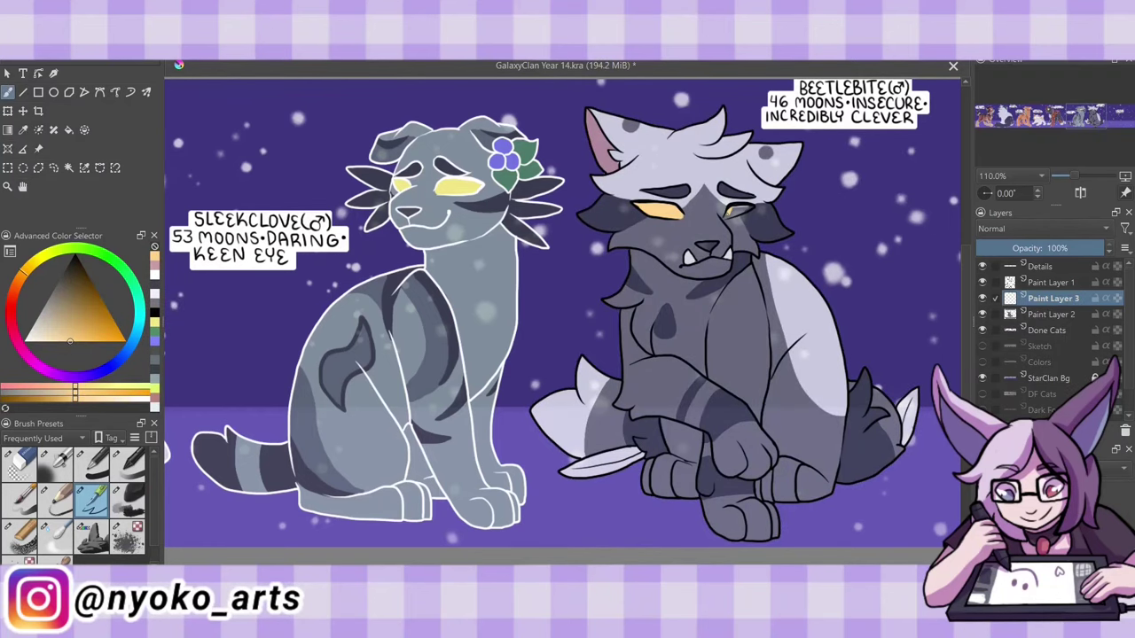
Merge Beetlebite's line, eye and colour layers into Done Cats and save the drawing.
left_click(1051, 281)
key("ctrl+e")
key("ctrl+e")
key("ctrl+e")
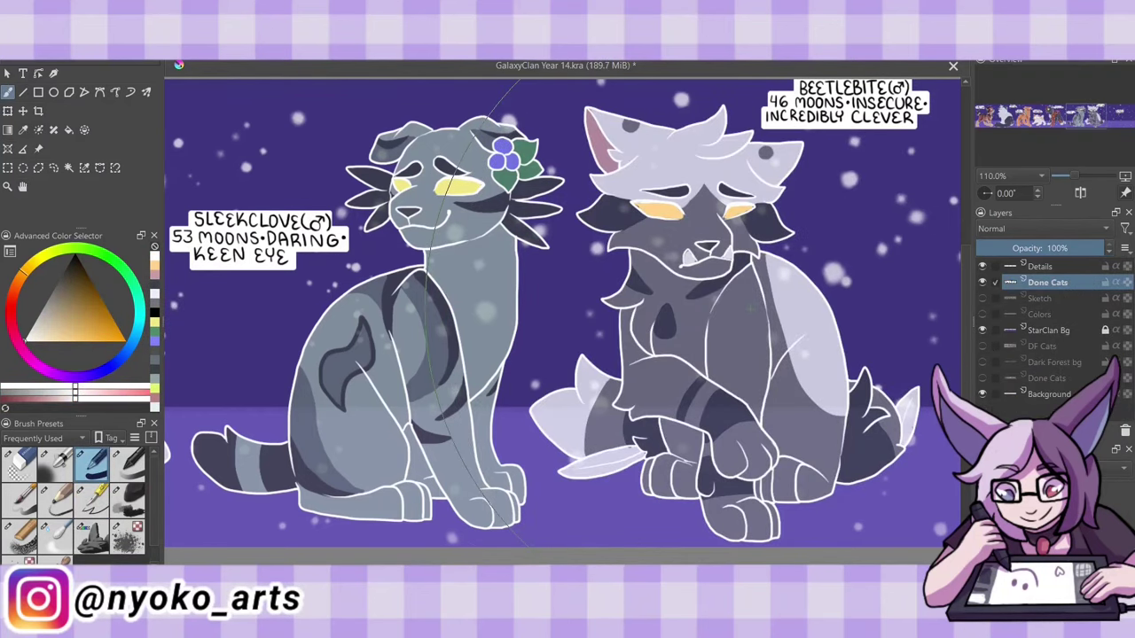
key("ctrl+s")
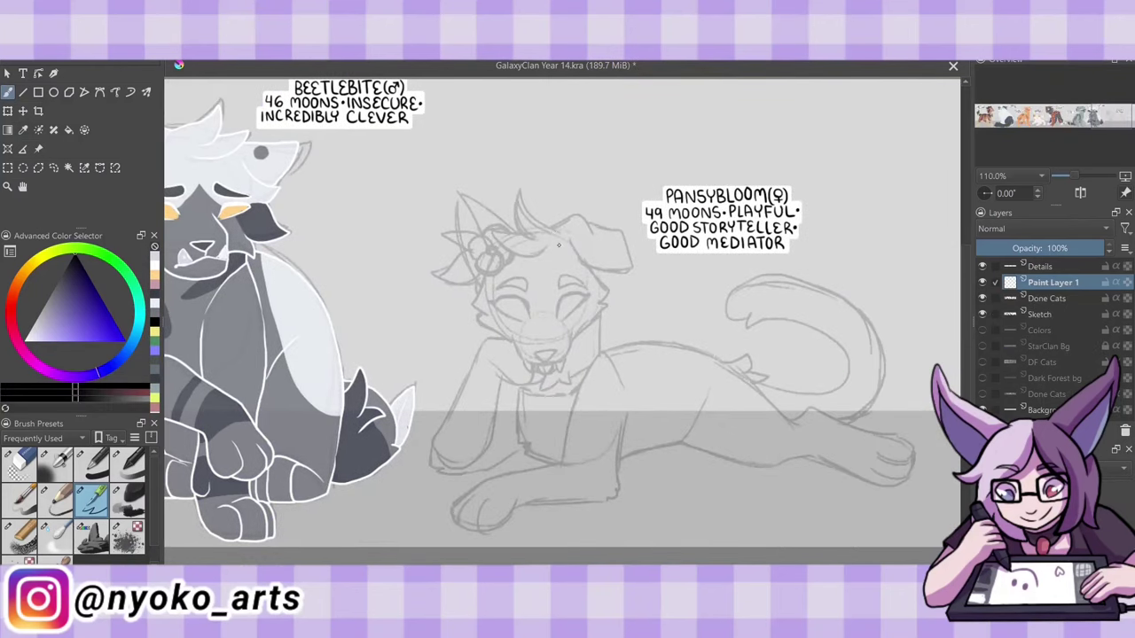
Ink Pansybloom's head, ears, forelock, ear flower with leaves, and fanged muzzle over the sketch.
left_click_drag(494, 234, 631, 272)
mouse_move(483, 275)
left_mouse_down()
mouse_move(532, 359)
mouse_move(567, 372)
left_mouse_up()
mouse_move(490, 304)
left_mouse_down()
mouse_move(531, 309)
mouse_move(514, 227)
left_mouse_up()
left_click_drag(459, 193, 484, 232)
left_click_drag(436, 276, 478, 233)
left_click_drag(487, 367, 550, 388)
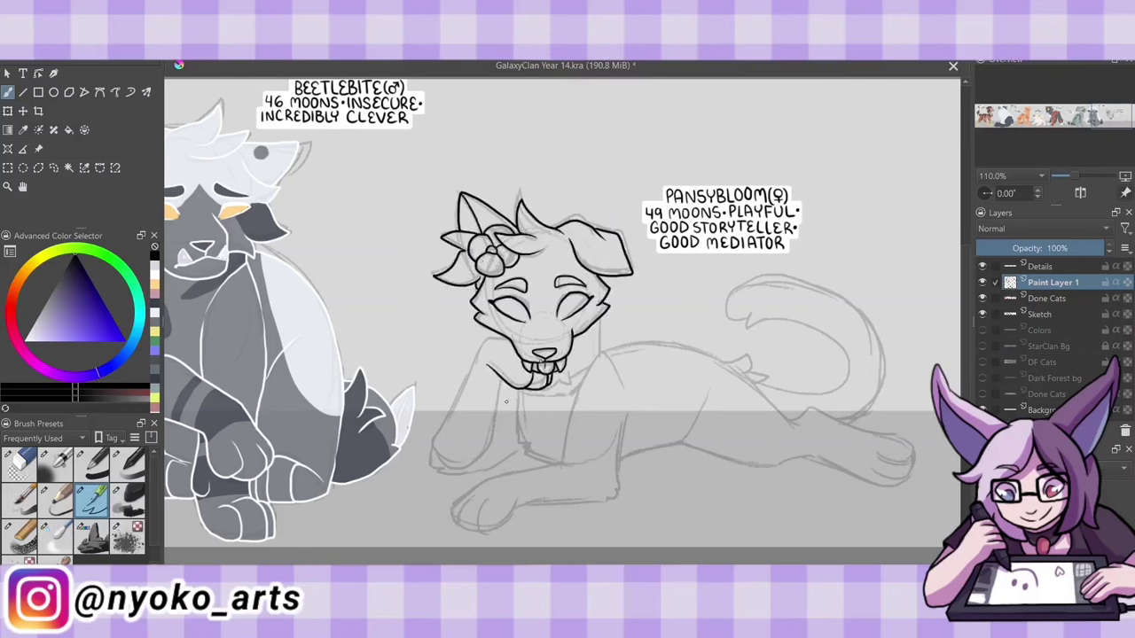
Ink Pansybloom's front legs, chest, reclining body and outstretched hind leg.
left_click_drag(488, 341, 438, 465)
left_click_drag(561, 355, 621, 461)
left_click_drag(452, 479, 620, 532)
left_click_drag(625, 345, 804, 458)
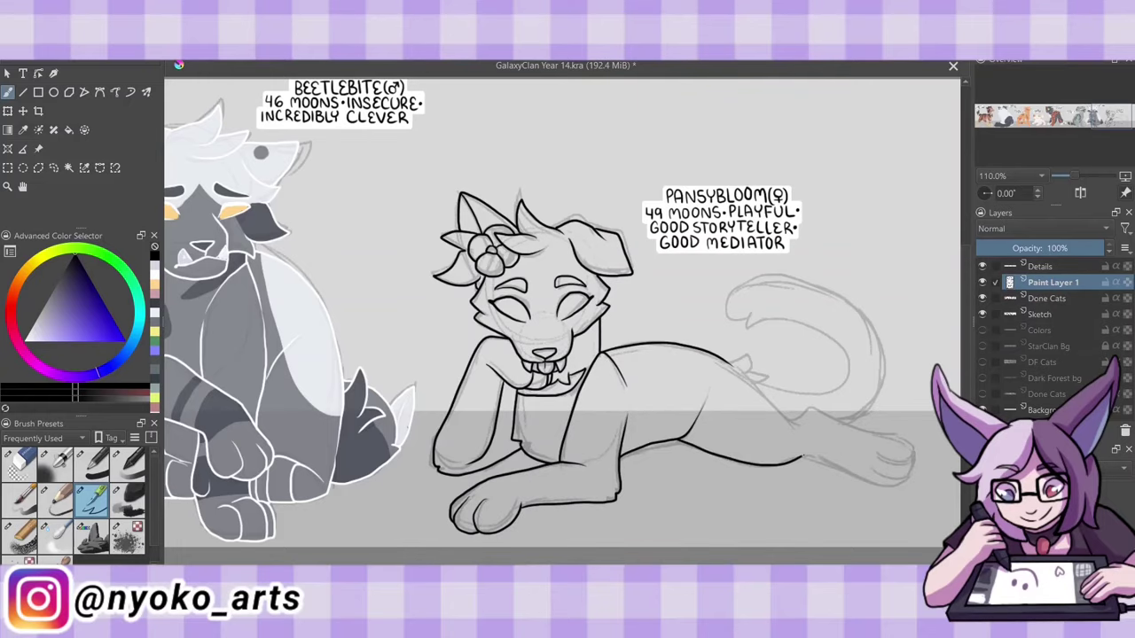
left_click_drag(740, 376, 907, 459)
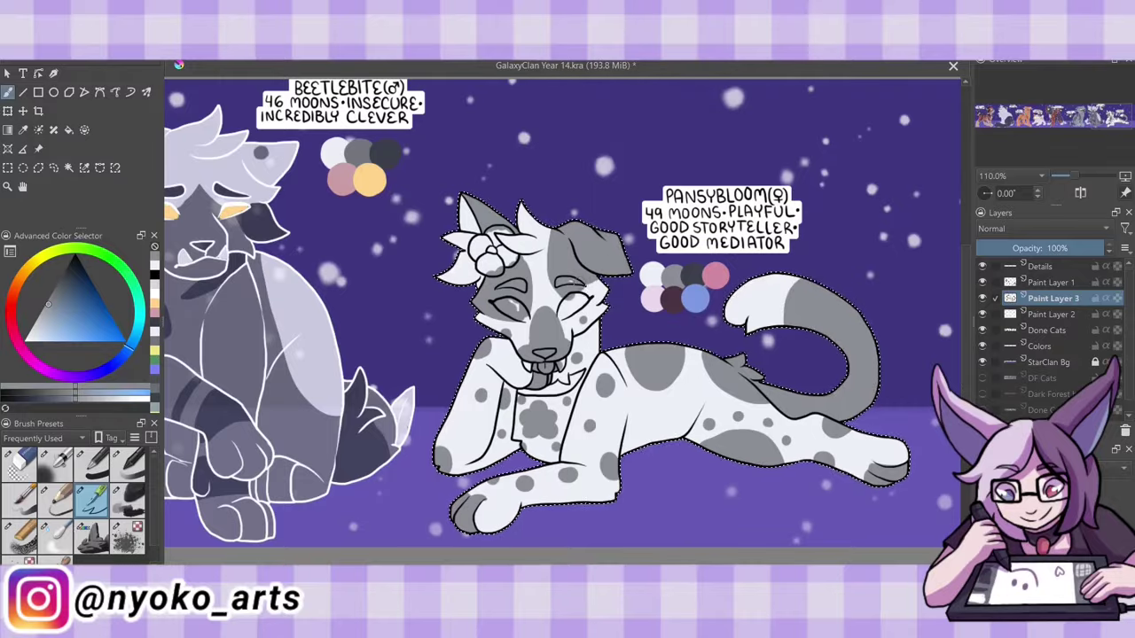
Paint Pansybloom's inner ear pink and merge the marking layer down.
left_click(714, 276, "ctrl")
left_click_drag(465, 206, 493, 256)
key("ctrl+e")
Add a paint layer and paint both of Pansybloom's eyes blue.
left_click(157, 269)
key("Insert")
left_click(695, 299, "ctrl")
left_click_drag(507, 305, 523, 310)
left_click_drag(558, 304, 569, 303)
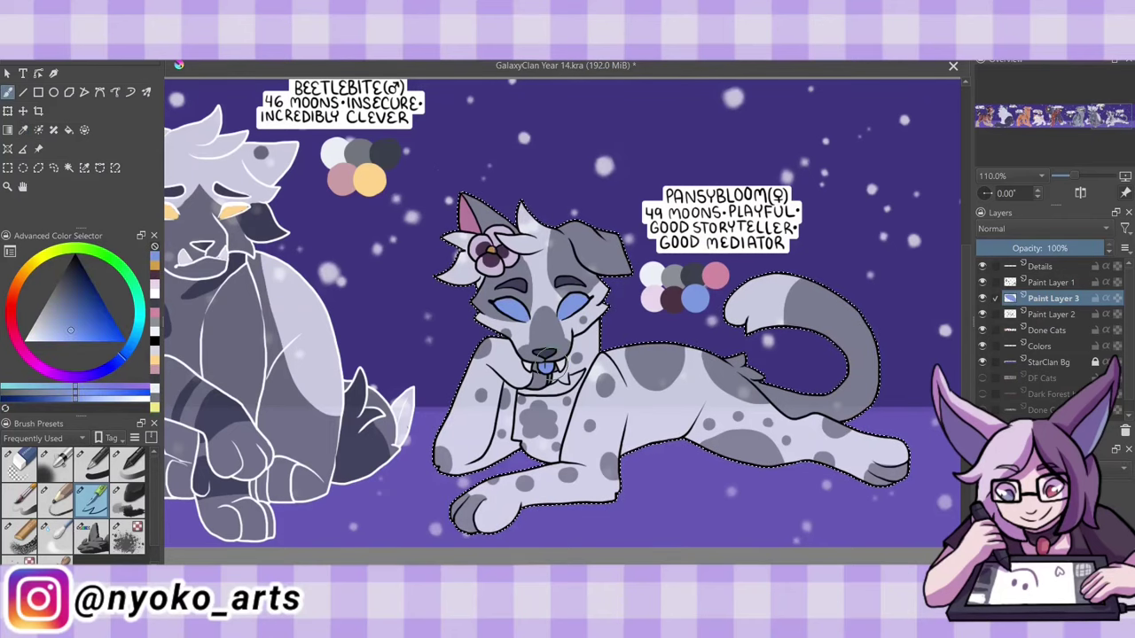
Merge Pansybloom's layers into Done Cats and clear the selection.
key("ctrl+e")
key("ctrl+e")
key("ctrl+e")
key("shift+Delete")
key("ctrl+shift+a")
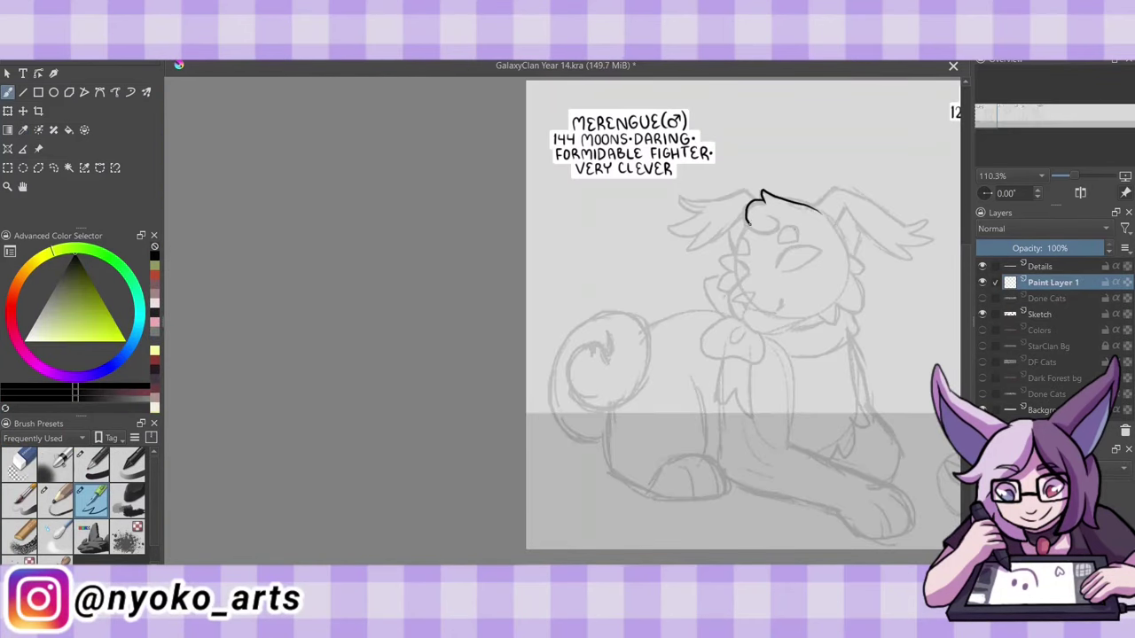
Ink Merengue's head outline, cheek fluff, facial features and first drooping ear over the sketch.
left_click_drag(826, 218, 858, 256)
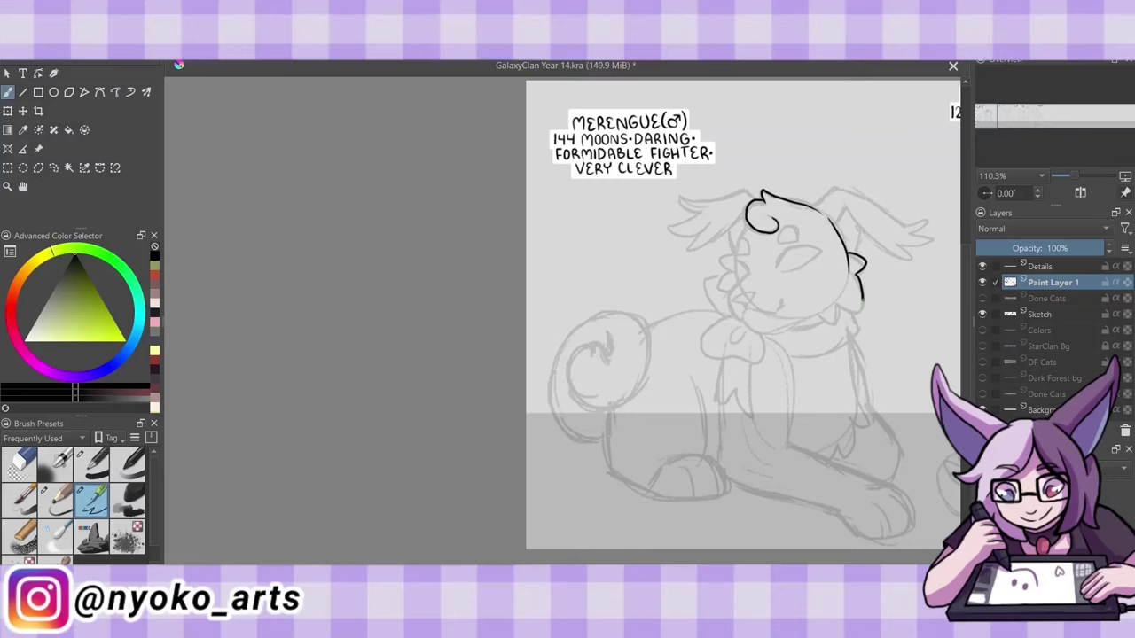
mouse_move(787, 302)
left_mouse_down()
mouse_move(734, 335)
mouse_move(794, 329)
left_mouse_up()
left_click_drag(745, 226, 720, 281)
mouse_move(779, 232)
left_mouse_down()
mouse_move(798, 241)
mouse_move(732, 281)
left_mouse_up()
left_click_drag(775, 268, 823, 250)
left_click_drag(740, 293, 755, 302)
left_click_drag(739, 212, 673, 234)
mouse_move(761, 191)
left_mouse_down()
mouse_move(677, 218)
mouse_move(746, 229)
left_mouse_up()
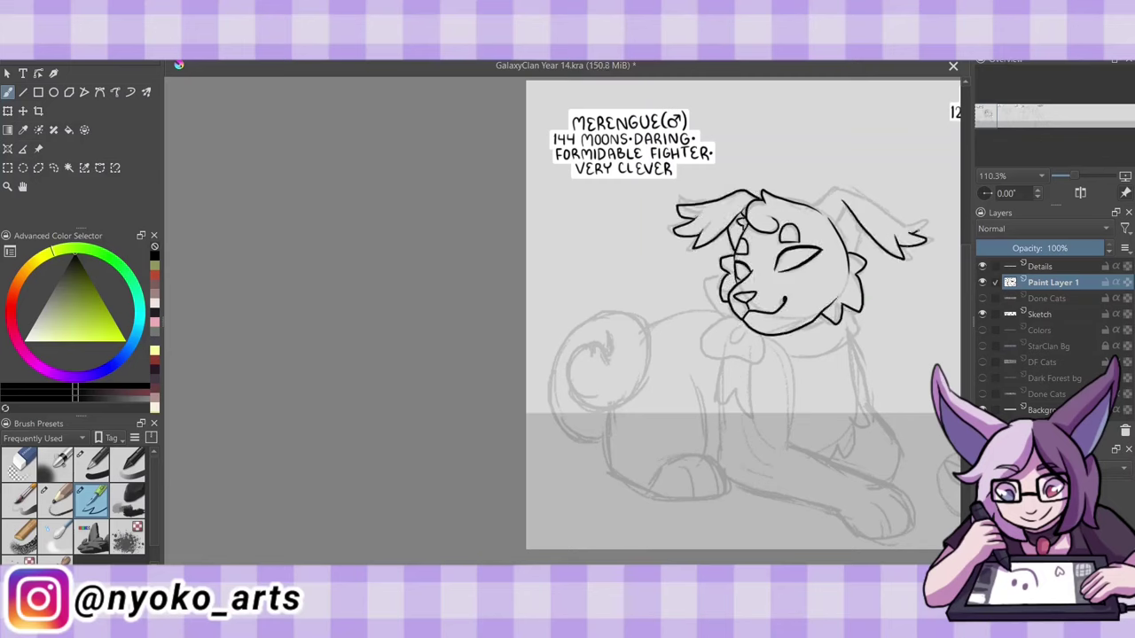
Ink Merengue's other drooping ear and the bow and scarf around the neck.
left_click_drag(840, 200, 925, 241)
left_click_drag(856, 227, 861, 255)
left_click_drag(709, 319, 753, 363)
left_click_drag(706, 266, 720, 298)
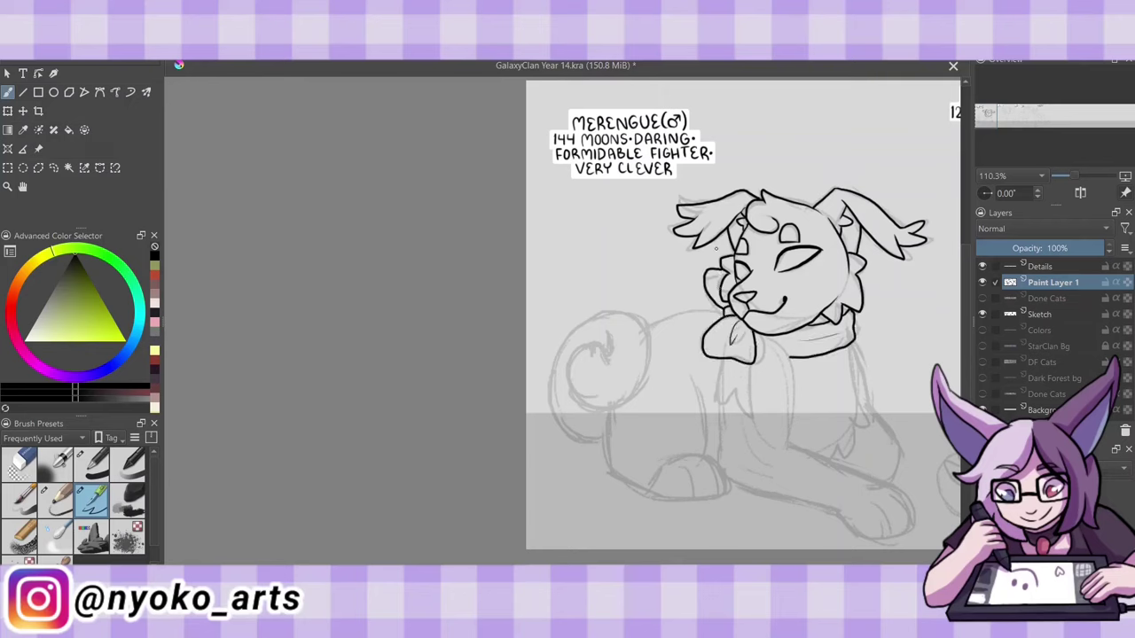
Ink Merengue's chest and front legs, and the hanging end of the bow.
left_click_drag(714, 358, 742, 413)
mouse_move(718, 397)
left_mouse_down()
mouse_move(823, 507)
mouse_move(900, 541)
left_mouse_up()
left_click_drag(769, 342, 849, 474)
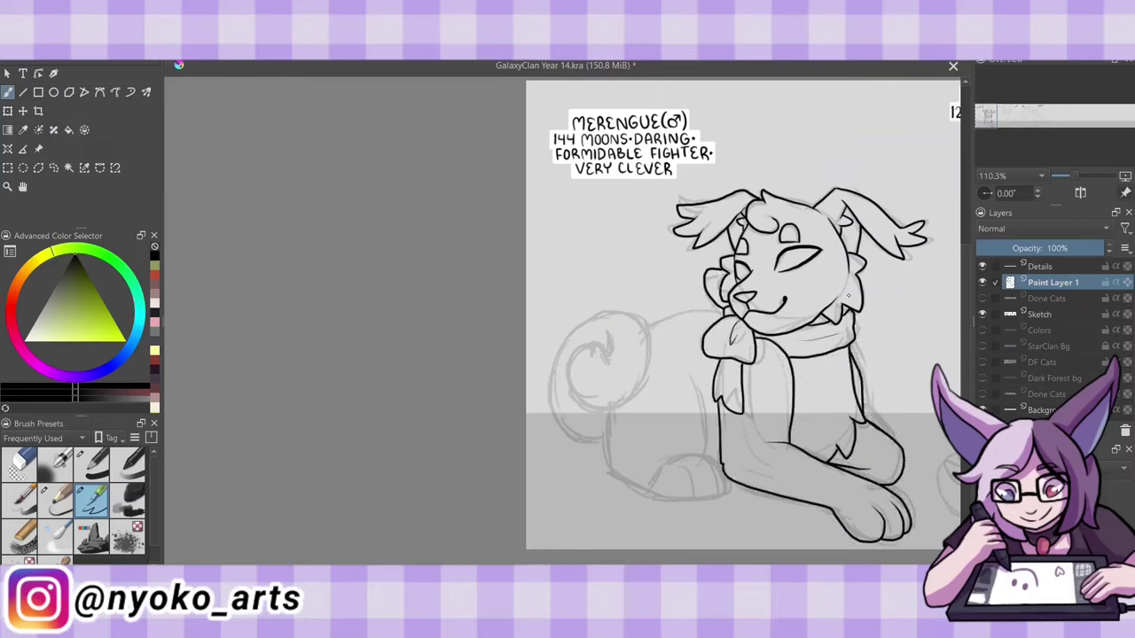
Ink Merengue's hind leg and paw, curled tail and back.
left_click_drag(690, 370, 707, 454)
left_click_drag(610, 475, 673, 501)
left_click_drag(663, 470, 714, 497)
left_click_drag(609, 344, 578, 393)
mouse_move(649, 321)
left_mouse_down()
mouse_move(567, 434)
mouse_move(606, 454)
left_mouse_up()
left_click_drag(624, 463, 673, 470)
left_click_drag(647, 328, 709, 308)
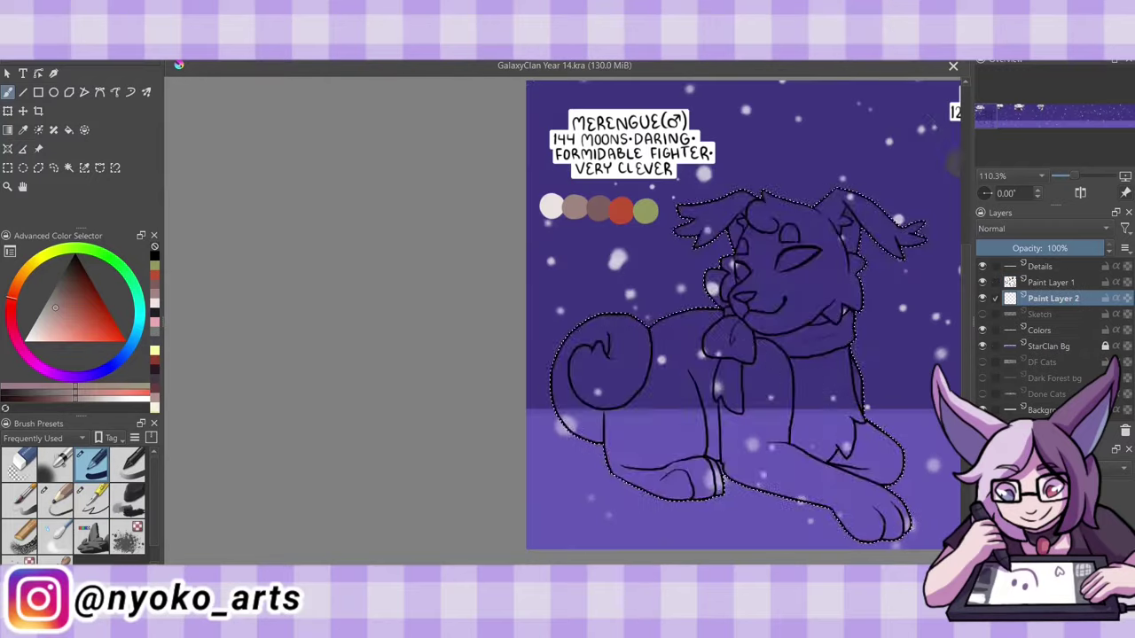
Fill Merengue with the taupe base colour and paint off-white markings on the paws, tail, back, muzzle and chest.
key("shift+BackSpace")
left_click(93, 501)
left_click_drag(820, 479, 904, 537)
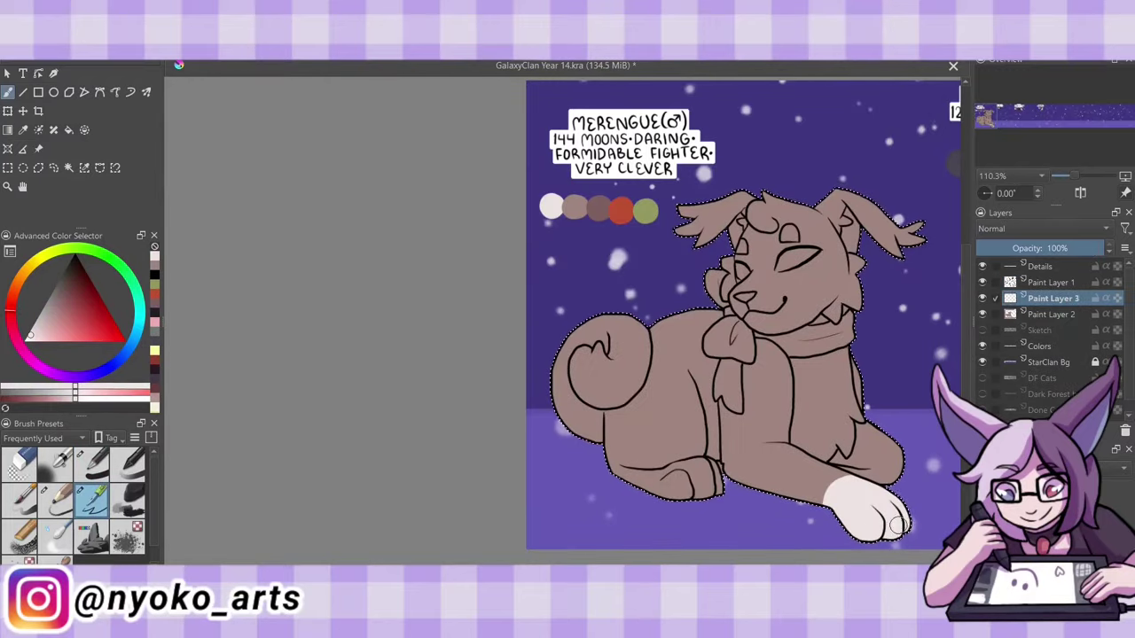
left_click_drag(611, 461, 718, 497)
mouse_move(638, 337)
left_mouse_down()
mouse_move(585, 417)
mouse_move(603, 399)
left_mouse_up()
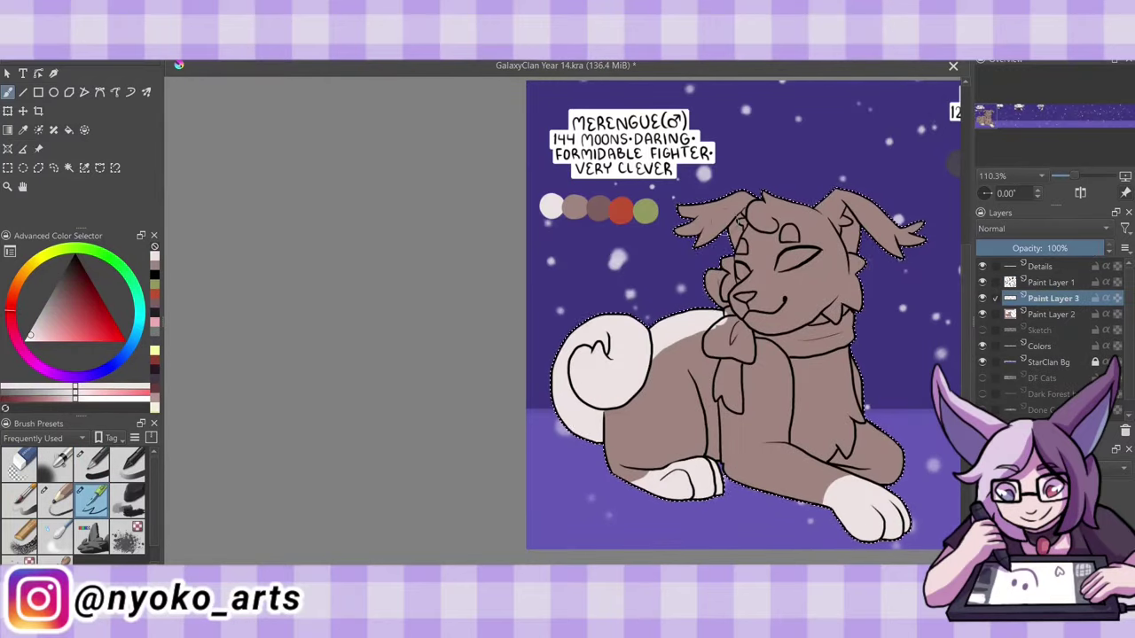
mouse_move(753, 257)
left_mouse_down()
mouse_move(780, 283)
mouse_move(760, 319)
mouse_move(817, 312)
left_mouse_up()
left_click_drag(837, 353, 853, 417)
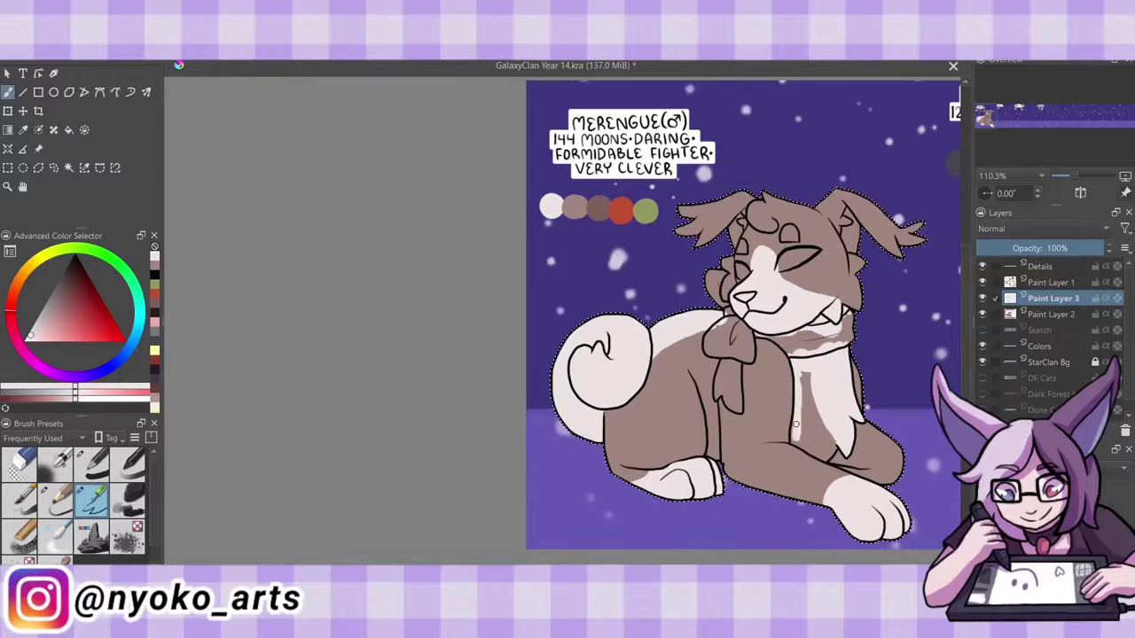
Add a paint layer for Merengue's darker brown patches, and paint the bow, scarf and nose red.
key("Insert")
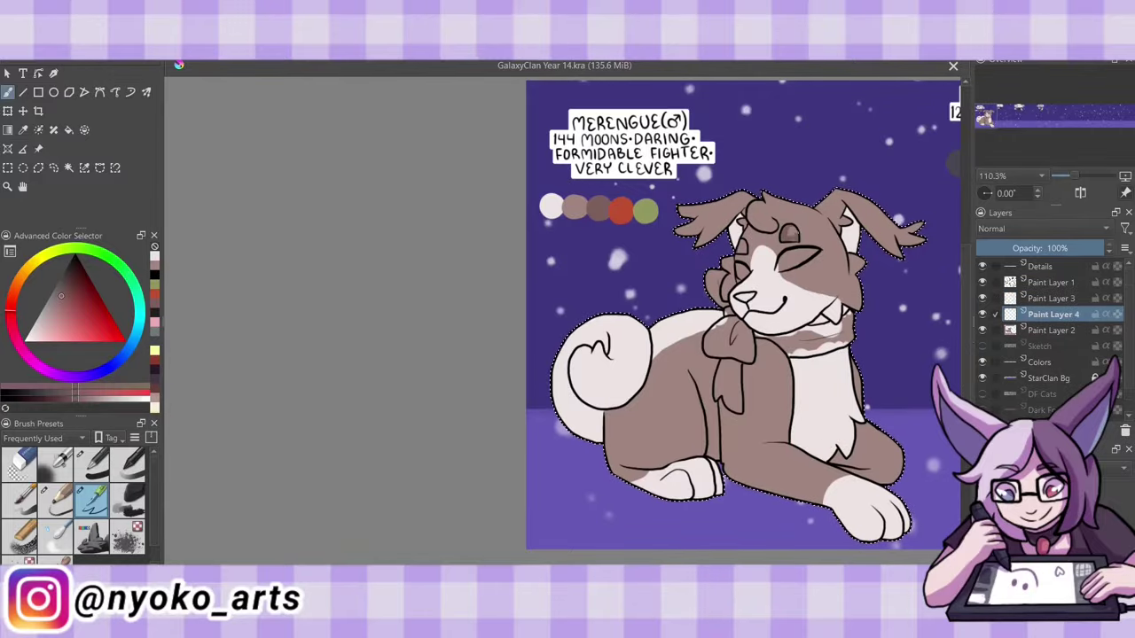
left_click_drag(802, 271, 864, 299)
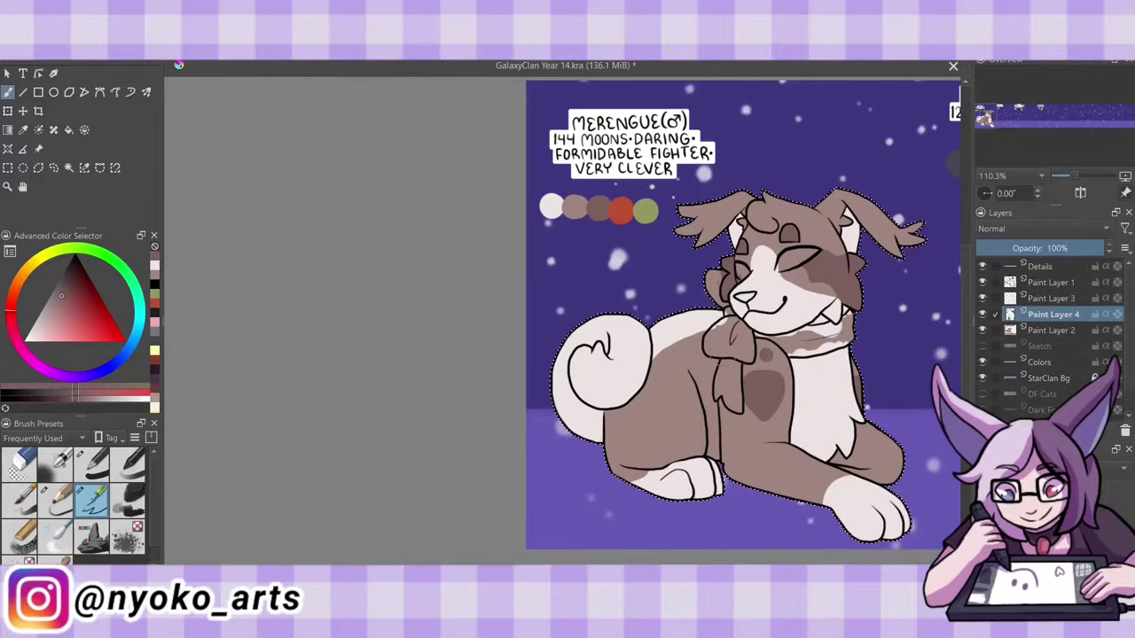
left_click(620, 210)
key("b")
mouse_move(709, 271)
left_mouse_down()
mouse_move(732, 355)
mouse_move(729, 408)
mouse_move(744, 355)
left_mouse_up()
key("ctrl+shift+a")
mouse_move(753, 301)
left_mouse_down()
mouse_move(797, 341)
mouse_move(842, 319)
mouse_move(815, 350)
left_mouse_up()
left_click(981, 346)
left_click(981, 346)
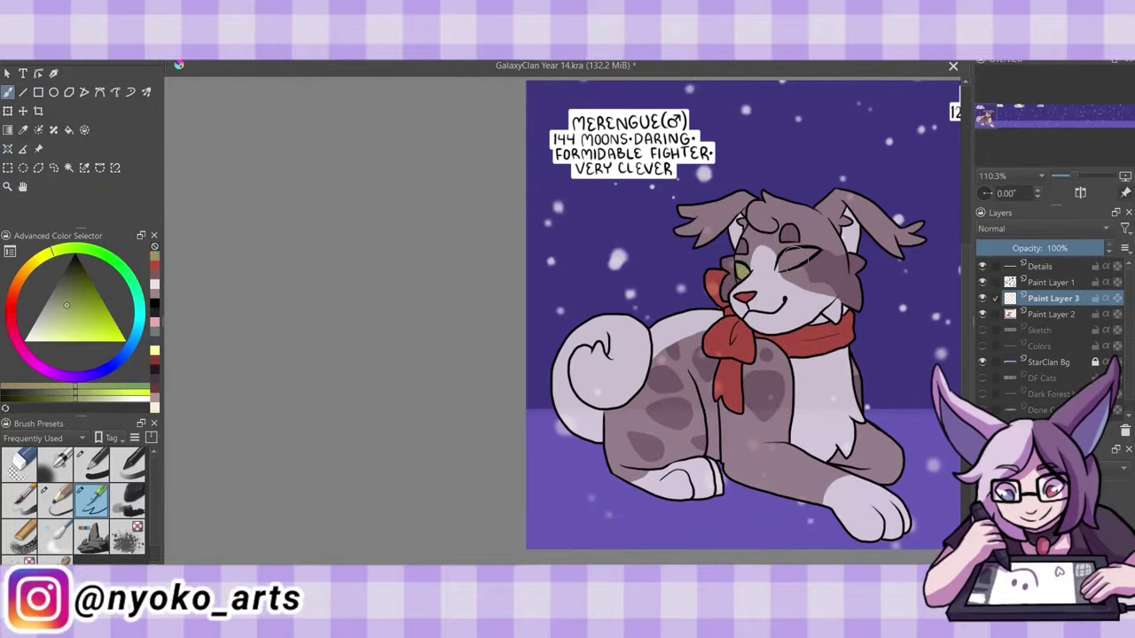
Paint both of Merengue's eyes green and merge the character's layers into Done Cats.
left_click_drag(737, 266, 812, 259)
key("ctrl+e")
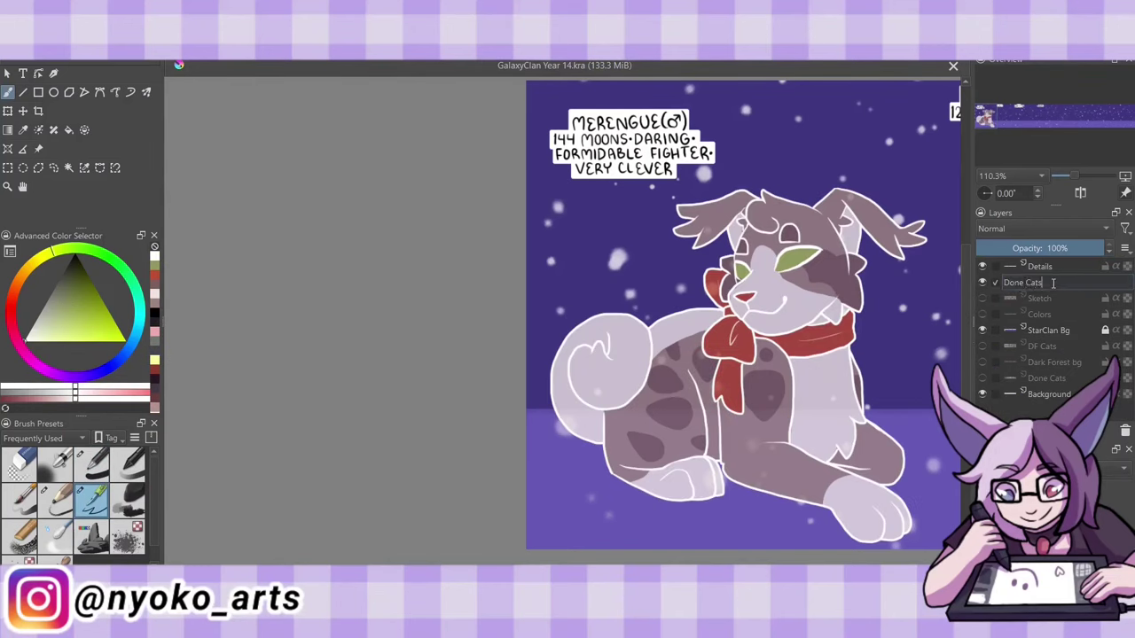
Hide StarClan Bg and ink Fernheart's head, chest, front legs and hind leg over the sketch.
left_click(981, 329)
left_click_drag(886, 354, 523, 354)
mouse_move(805, 192)
left_mouse_down()
mouse_move(827, 159)
mouse_move(780, 246)
mouse_move(742, 220)
mouse_move(748, 253)
mouse_move(715, 157)
mouse_move(734, 337)
mouse_move(791, 350)
mouse_move(807, 536)
mouse_move(856, 516)
mouse_move(829, 483)
left_mouse_up()
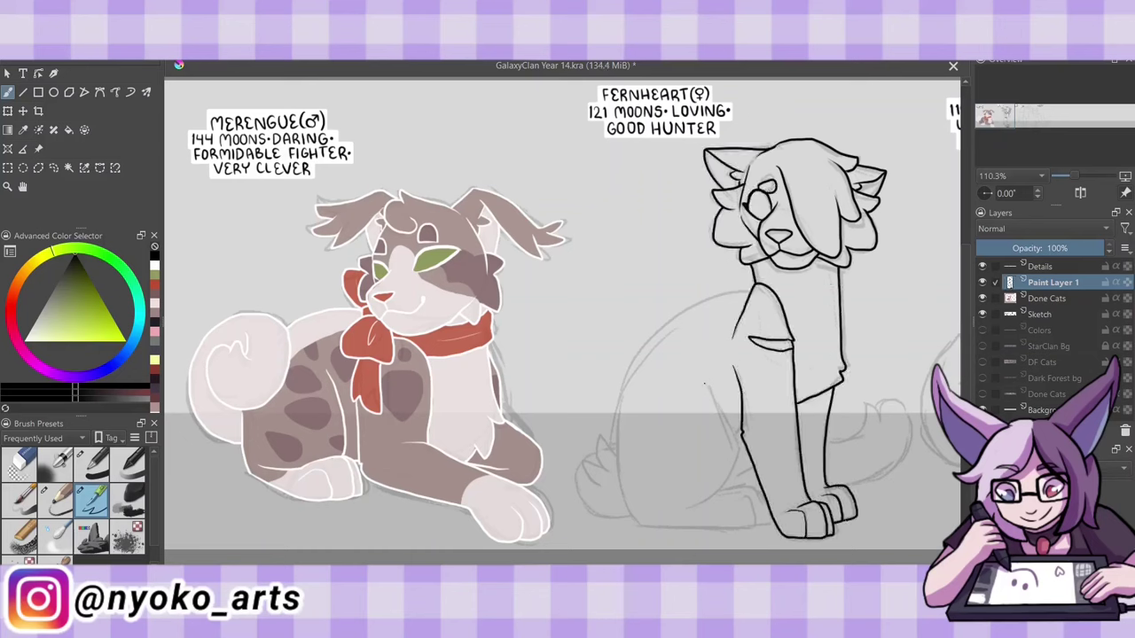
mouse_move(705, 383)
left_mouse_down()
mouse_move(738, 510)
mouse_move(753, 489)
left_mouse_up()
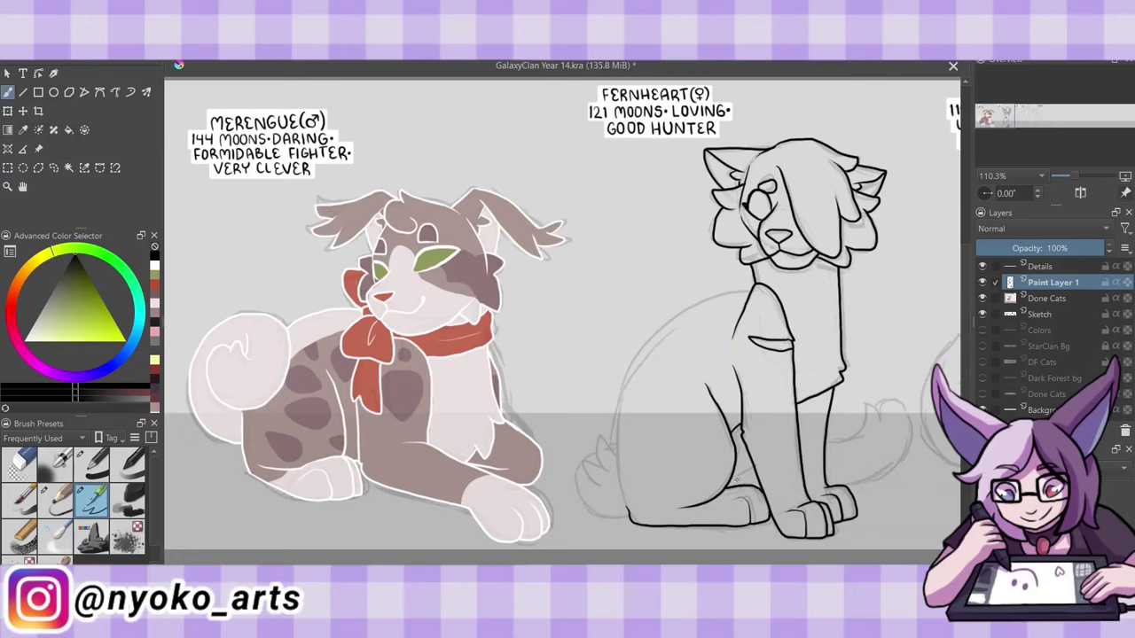
Ink the curve of Fernheart's back, the rear tuft and the tail.
left_click_drag(730, 300, 625, 489)
left_click_drag(620, 385, 627, 498)
left_click_drag(750, 289, 626, 386)
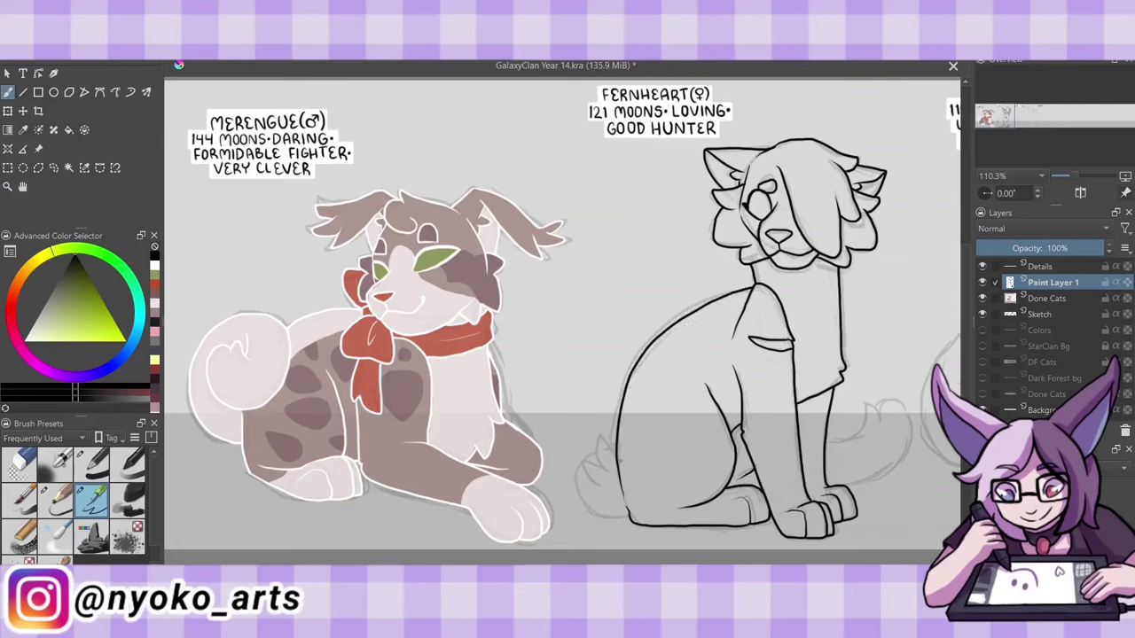
mouse_move(614, 448)
left_mouse_down()
mouse_move(589, 487)
mouse_move(625, 518)
left_mouse_up()
mouse_move(824, 448)
left_mouse_down()
mouse_move(879, 405)
mouse_move(853, 489)
left_mouse_up()
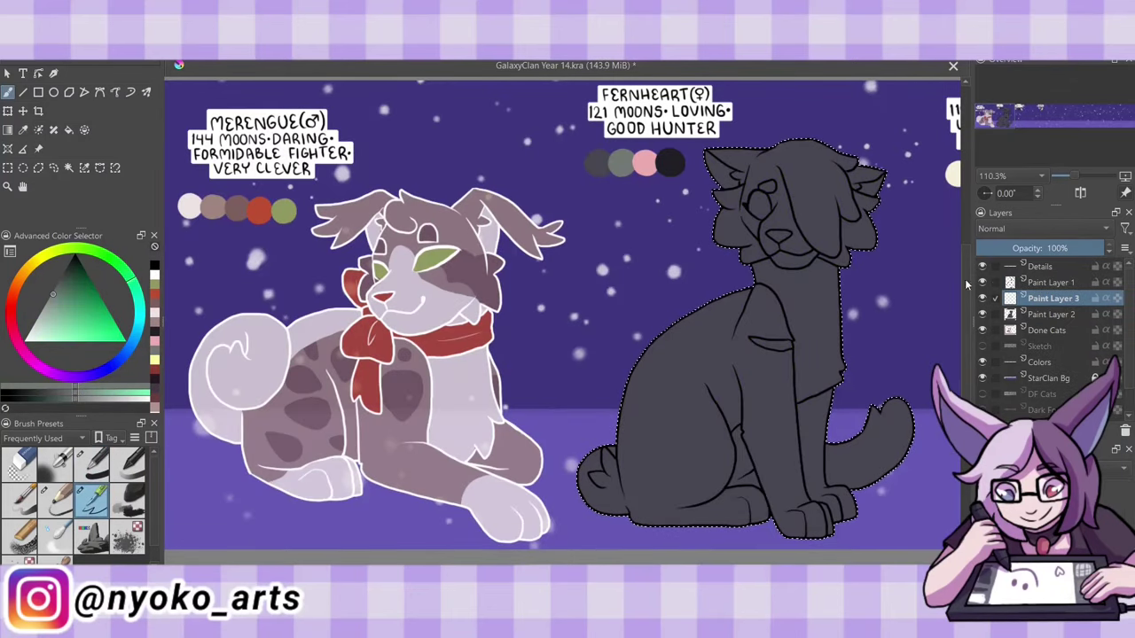
Paint Fernheart's hair, cheek fur, back stripe and shoulder patch grey-green.
mouse_move(772, 147)
left_mouse_down()
mouse_move(800, 187)
mouse_move(829, 254)
left_mouse_up()
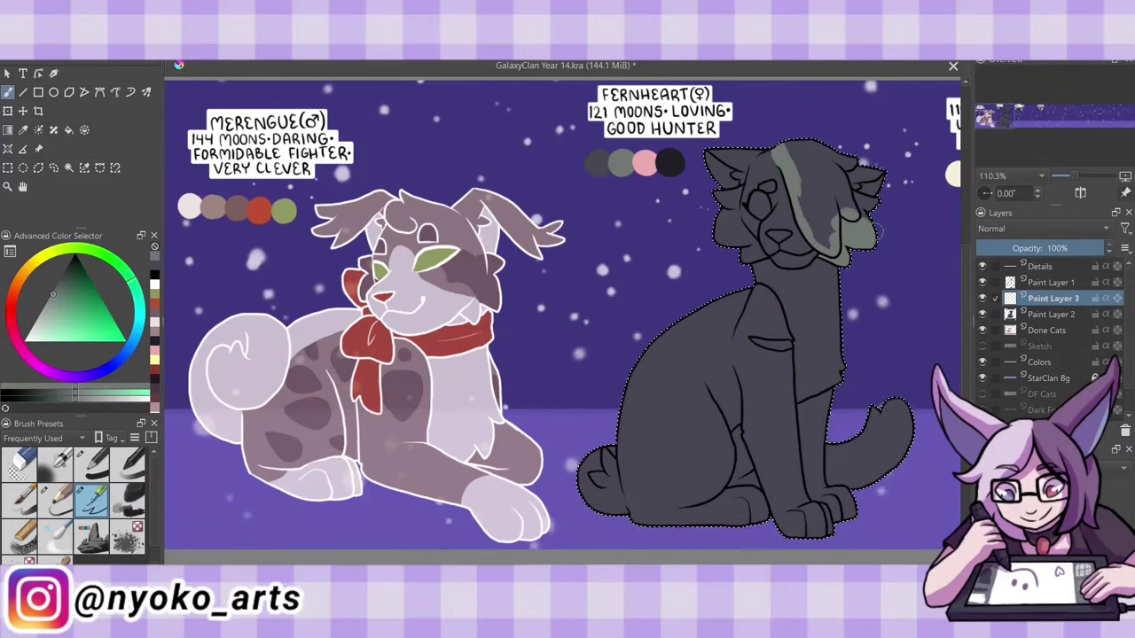
left_click_drag(803, 139, 826, 215)
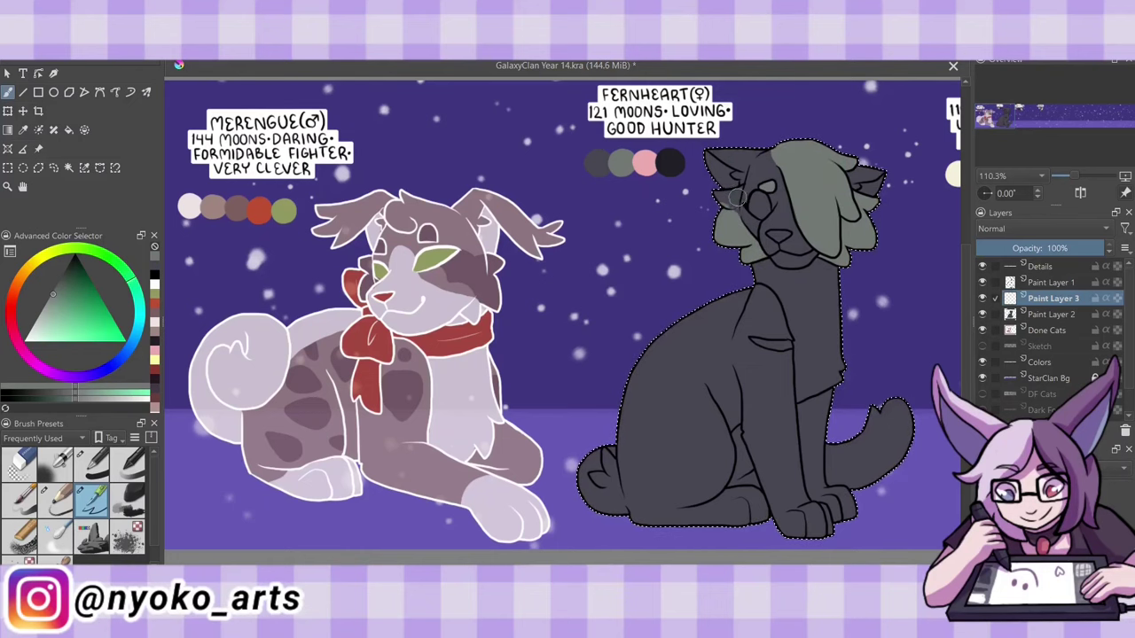
left_click_drag(773, 349, 773, 344)
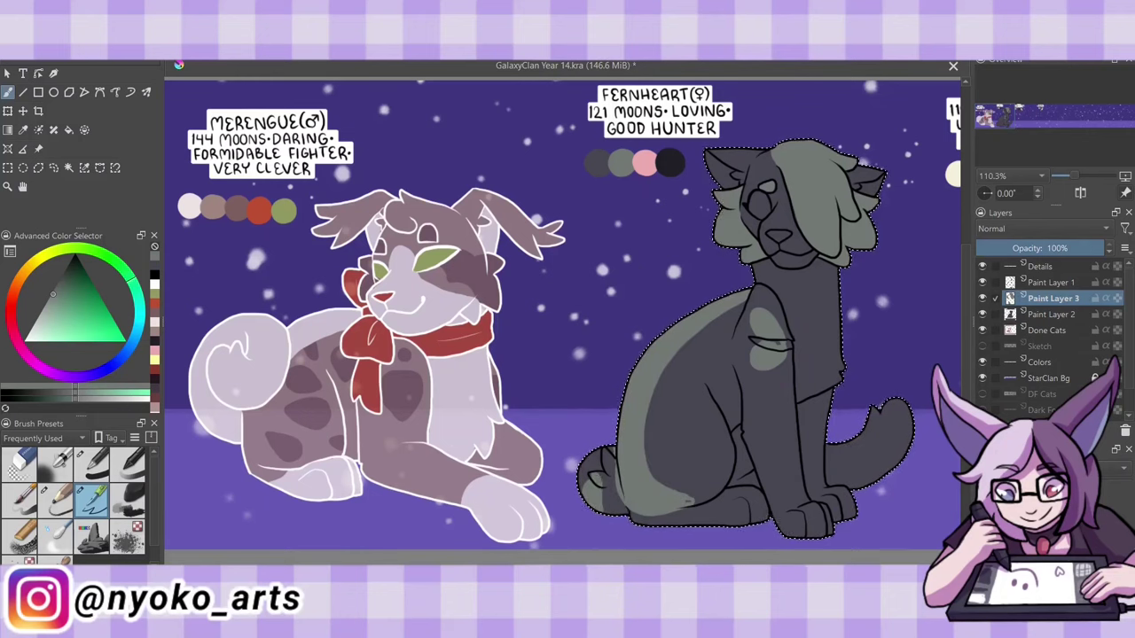
Clean up Fernheart's markings and paint grey-green heart-shaped patches on the flank.
left_click(20, 465)
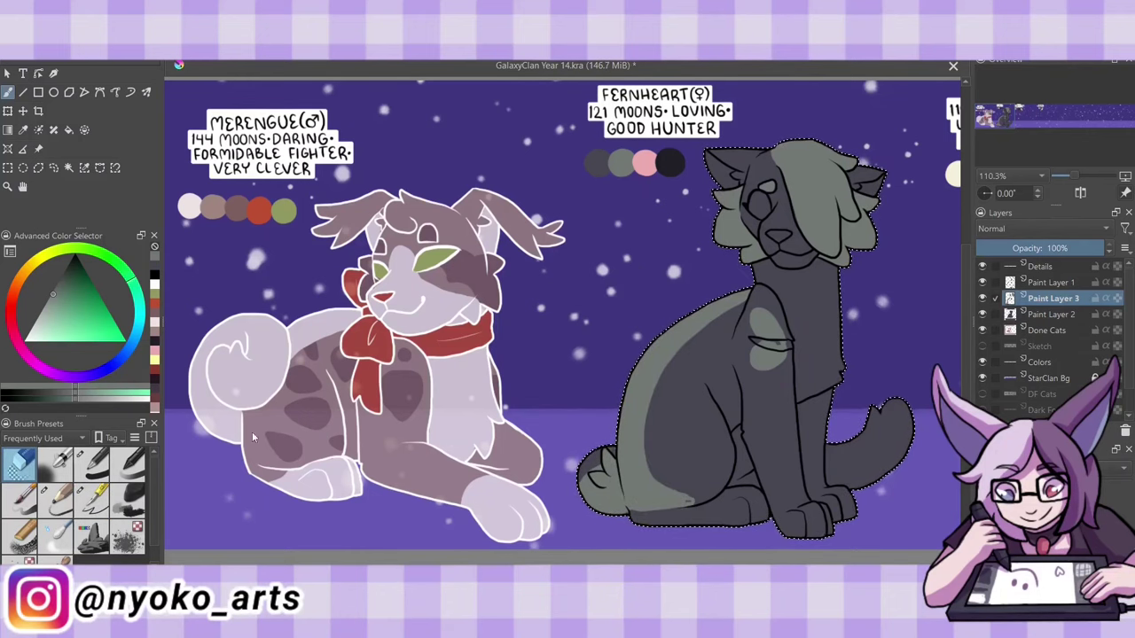
left_click(92, 498)
mouse_move(678, 443)
left_mouse_down()
mouse_move(675, 417)
mouse_move(690, 448)
left_mouse_up()
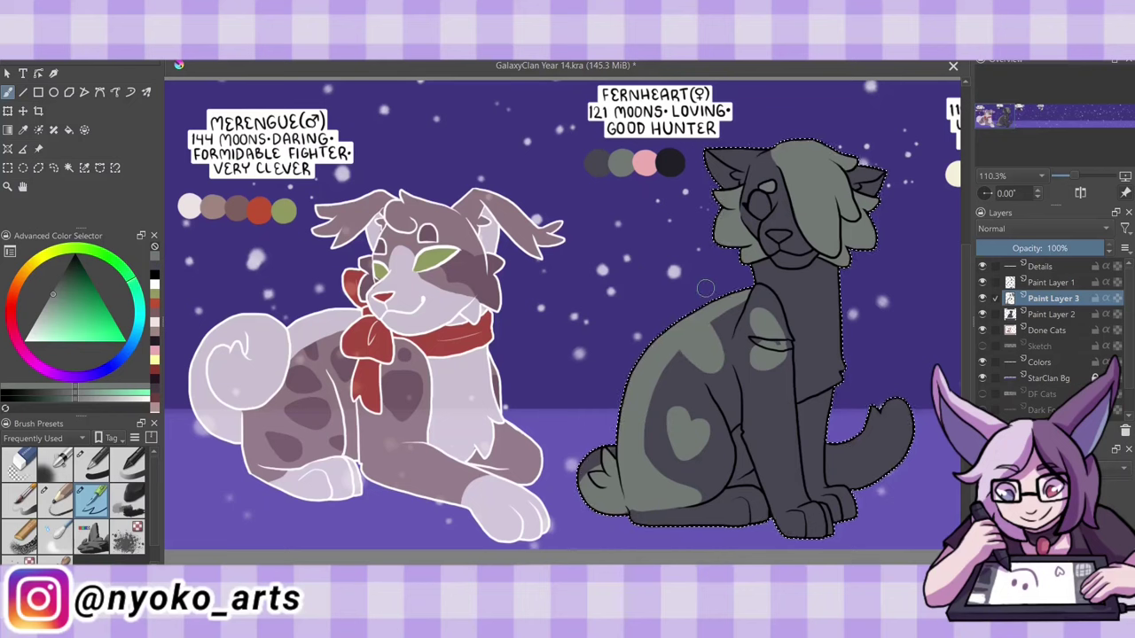
Paint the insides of Fernheart's ears with the pink palette colour.
key("x")
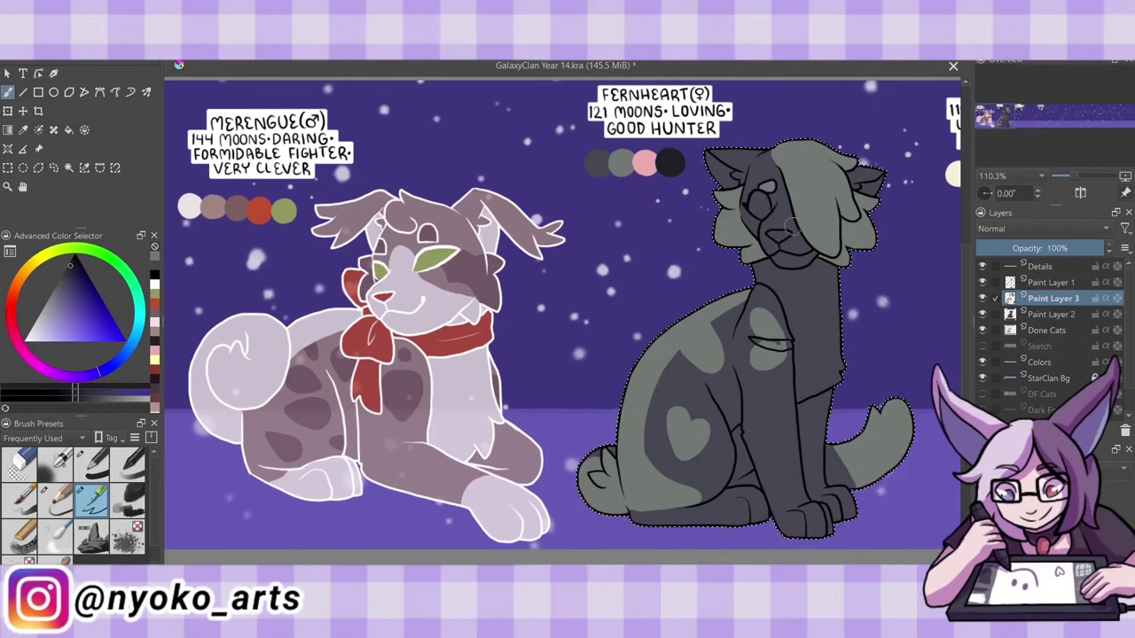
left_click(645, 162, "ctrl")
left_click_drag(709, 160, 725, 171)
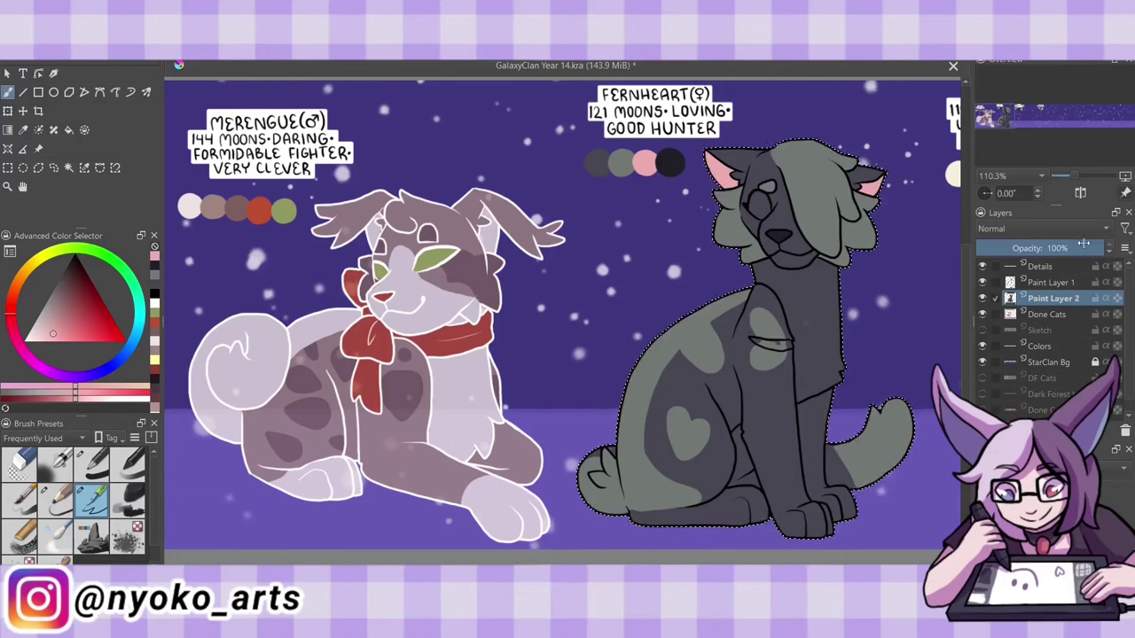
Paint Fernheart's eye and the slit on the shoulder green, and hide the Colors layer.
left_click_drag(754, 342, 791, 348)
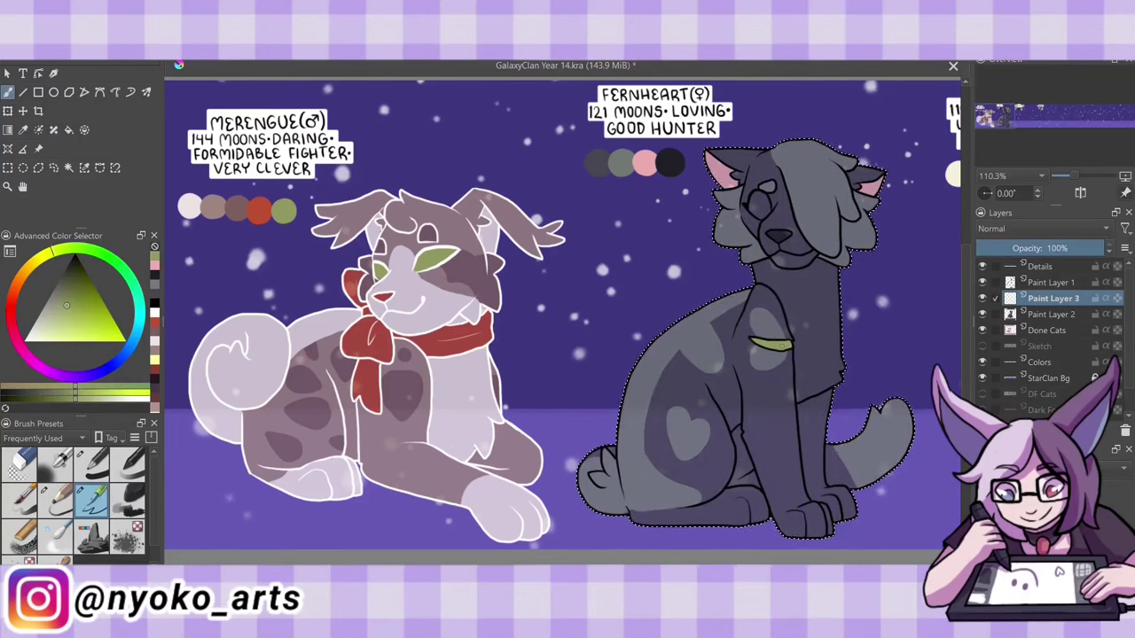
left_click_drag(764, 204, 769, 208)
key("ctrl+shift+a")
left_click(981, 362)
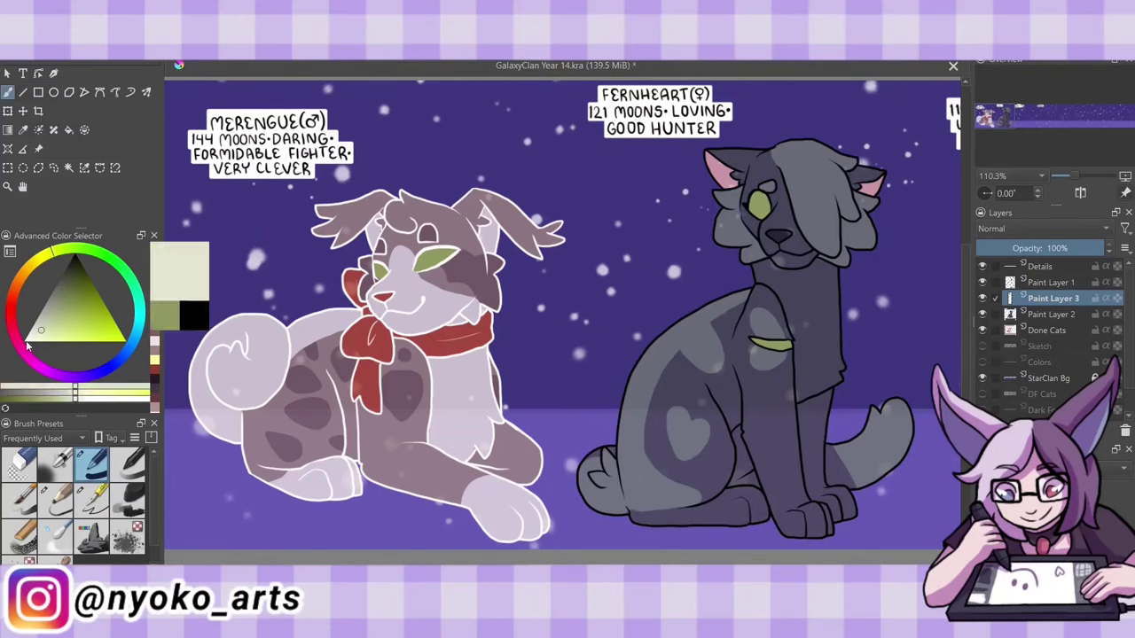
Merge Fernheart's line art and colour layers down into Done Cats.
left_click(1051, 282)
key("ctrl+e")
key("ctrl+e")
key("ctrl+e")
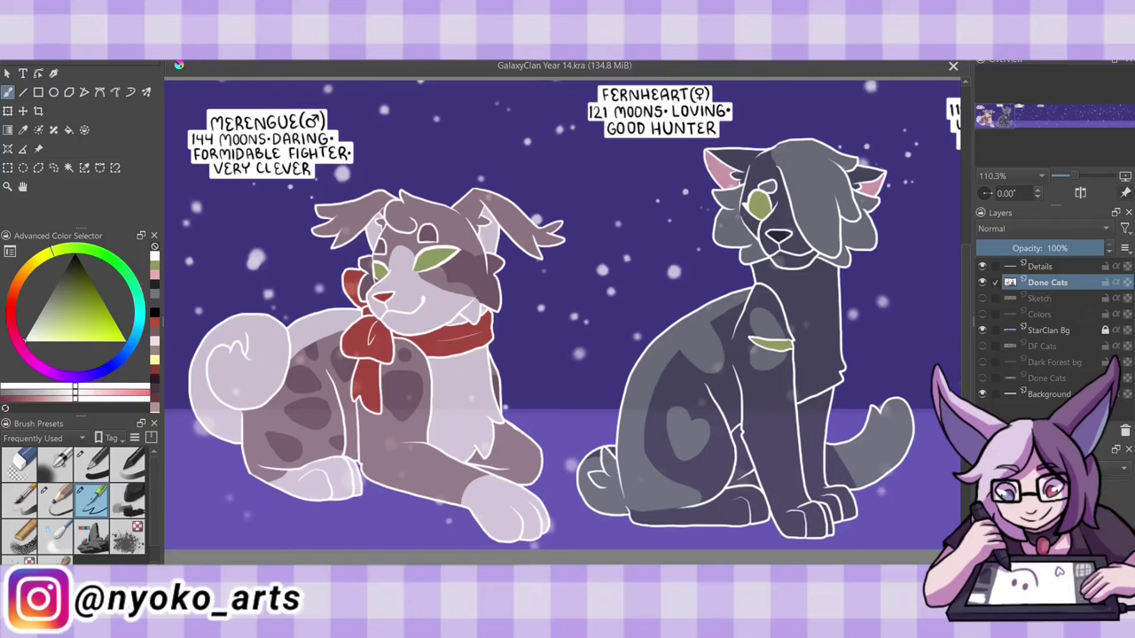
Replace the StarClan background with the visible Sketch layer and add a new paint layer.
left_click(981, 330)
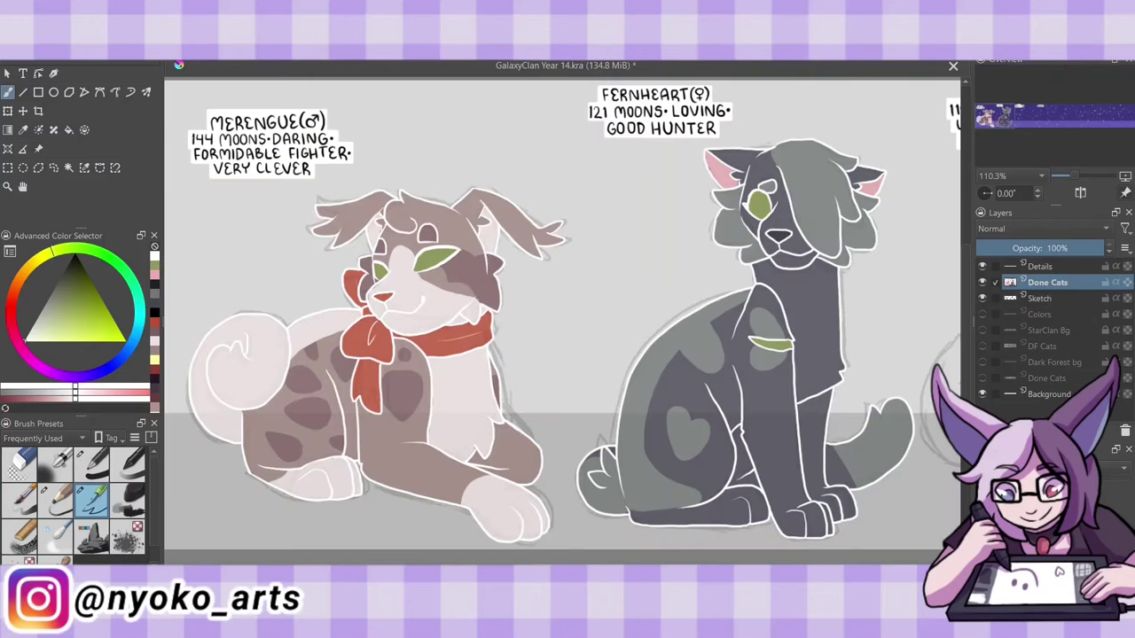
left_click(981, 298)
key("Insert")
Ink Ragged's head outline, near tufted ear and forehead fur.
left_click_drag(780, 355, 416, 354)
mouse_move(795, 159)
left_mouse_down()
mouse_move(834, 229)
mouse_move(905, 253)
left_mouse_up()
left_click_drag(833, 147, 868, 112)
left_click_drag(796, 163, 815, 126)
left_click_drag(829, 159, 846, 137)
mouse_move(819, 133)
left_mouse_down()
mouse_move(866, 110)
mouse_move(880, 117)
mouse_move(864, 140)
left_mouse_up()
mouse_move(846, 155)
left_mouse_down()
mouse_move(870, 137)
mouse_move(904, 164)
left_mouse_up()
Ink Ragged's far tufted ear, nose, muzzle, closed eye and brow, redoing the muzzle stroke.
mouse_move(891, 164)
left_mouse_down()
mouse_move(902, 181)
mouse_move(930, 93)
left_mouse_up()
mouse_move(922, 182)
left_mouse_down()
mouse_move(897, 217)
mouse_move(924, 226)
left_mouse_up()
key("ctrl+z")
key("ctrl+z")
left_click_drag(924, 226, 882, 239)
left_click_drag(842, 183, 884, 197)
mouse_move(864, 180)
left_mouse_down()
mouse_move(891, 166)
mouse_move(879, 165)
left_mouse_up()
Ink Ragged's chest fur and the inner edge and paw of the near front leg.
left_click_drag(891, 254, 873, 365)
mouse_move(852, 339)
left_mouse_down()
mouse_move(822, 346)
mouse_move(820, 510)
left_mouse_up()
left_click_drag(853, 410, 837, 447)
left_click_drag(784, 507, 818, 539)
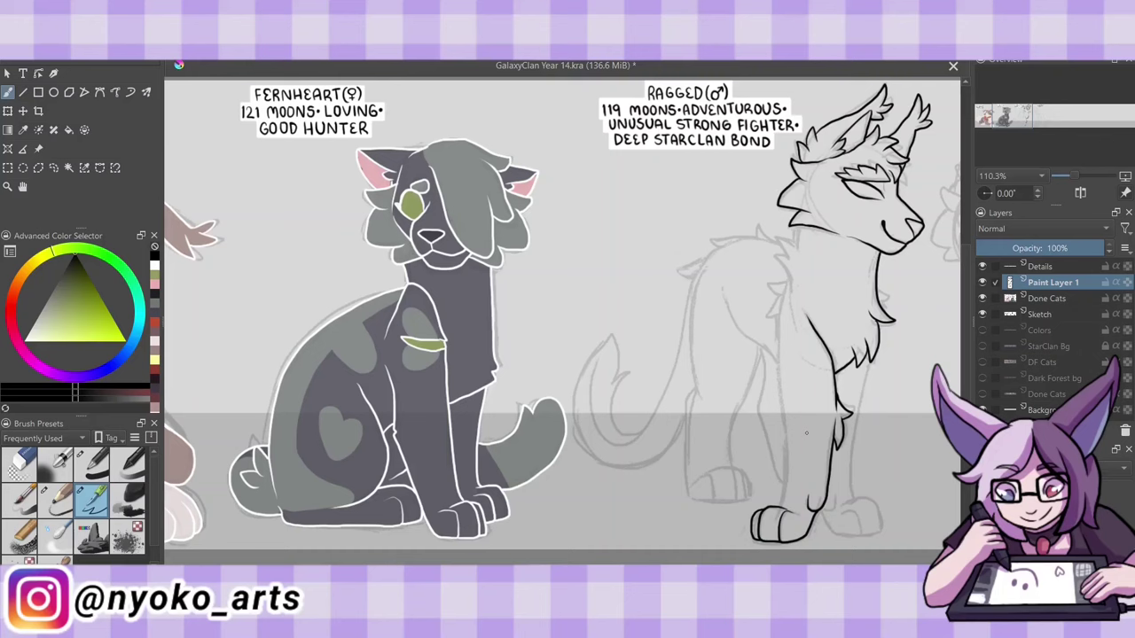
Ink the outer edge of Ragged's near front leg, the shoulder tufts, and the far front leg with its paw.
left_click_drag(787, 305, 780, 507)
mouse_move(799, 237)
left_mouse_down()
mouse_move(778, 299)
mouse_move(764, 297)
left_mouse_up()
left_click_drag(878, 284, 886, 312)
left_click_drag(869, 363, 853, 496)
left_click_drag(826, 507, 881, 537)
left_click_drag(878, 497, 851, 530)
Ink Ragged's belly line and both hind legs.
left_click_drag(727, 293, 780, 359)
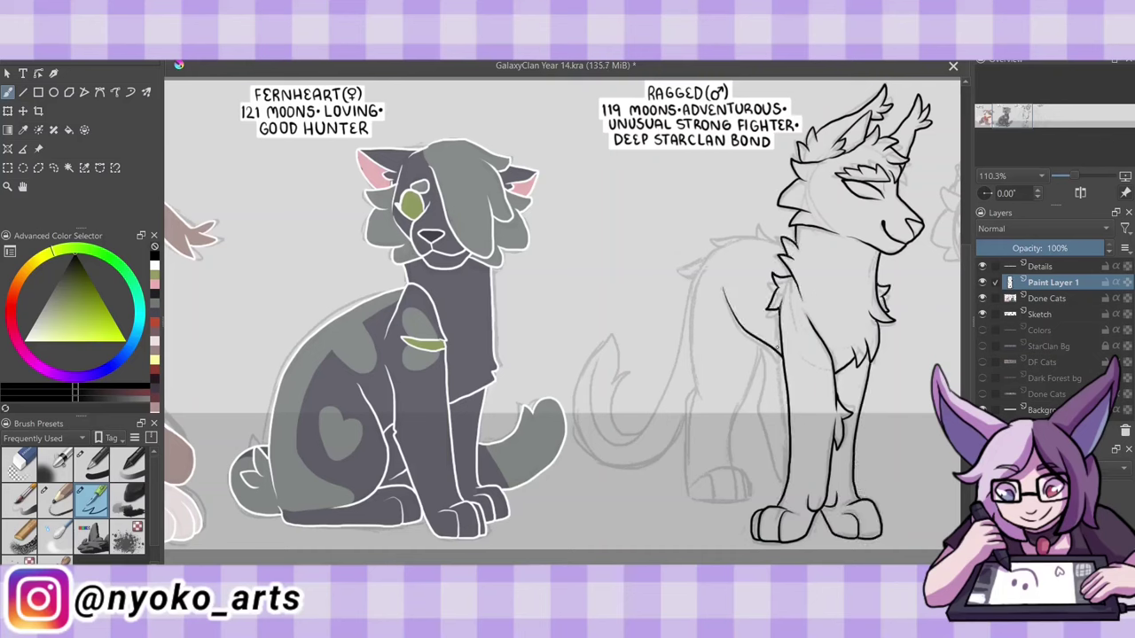
mouse_move(696, 282)
left_mouse_down()
mouse_move(684, 444)
mouse_move(743, 504)
left_mouse_up()
left_click_drag(764, 342, 732, 470)
left_click_drag(785, 364, 762, 483)
Ink Ragged's furry back and rump and the long curved tail.
left_click_drag(786, 225, 710, 252)
left_click_drag(720, 250, 677, 282)
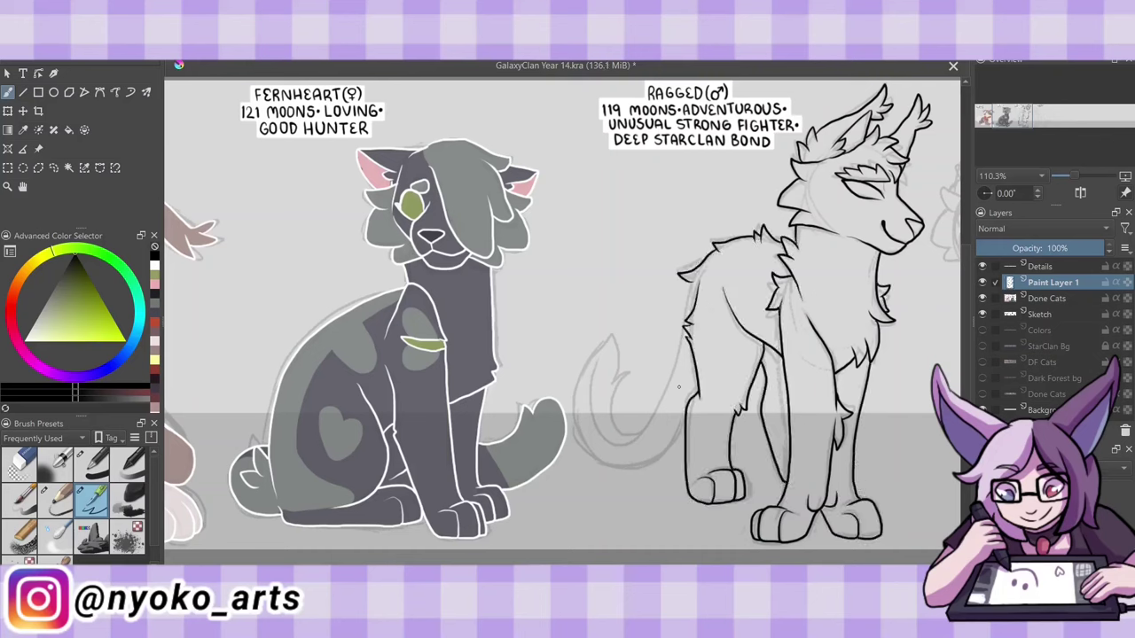
mouse_move(683, 422)
left_mouse_down()
mouse_move(658, 470)
mouse_move(612, 335)
left_mouse_up()
left_click_drag(609, 338, 656, 470)
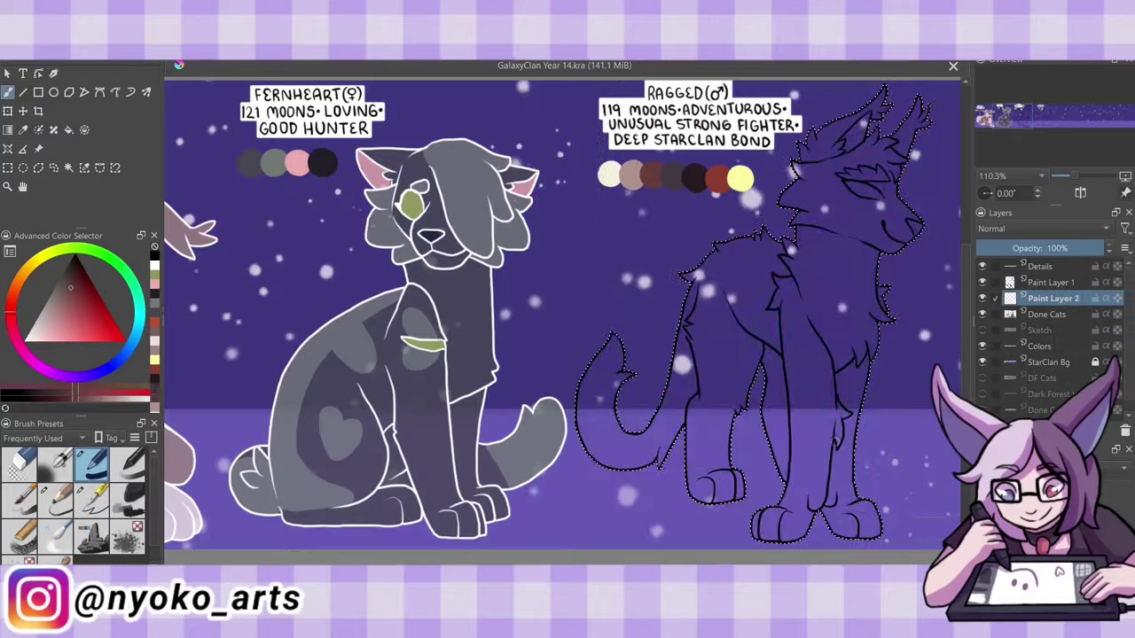
Fill Ragged with the reddish-brown base colour and softly shade the tail and rump dark grey on a new layer.
key("shift+BackSpace")
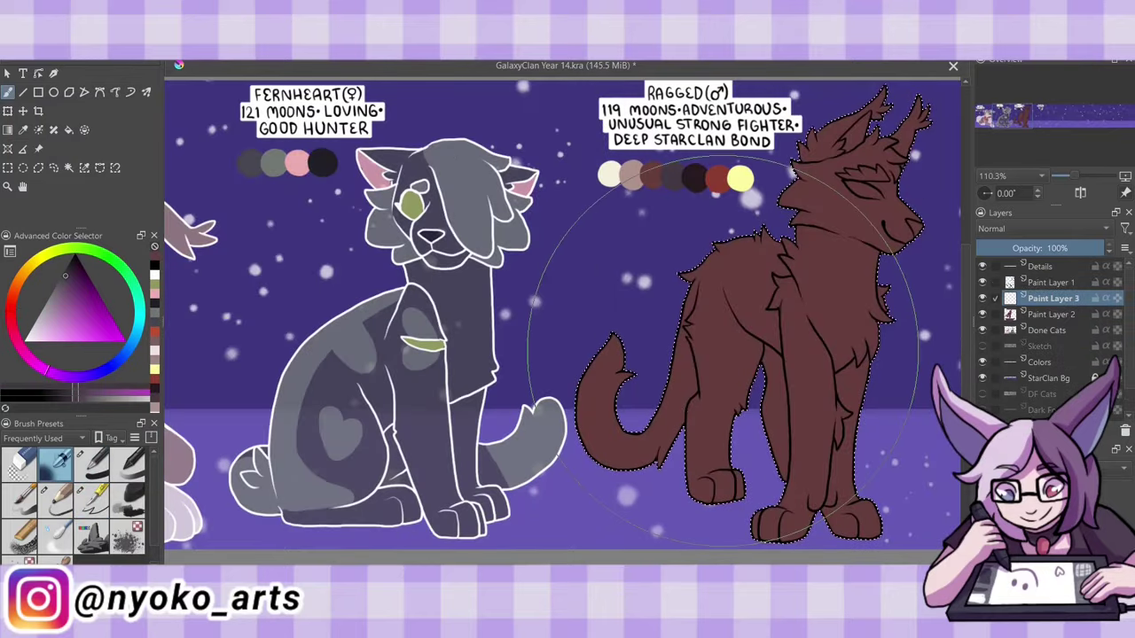
left_click_drag(620, 425, 690, 361)
Paint tan markings on Ragged's tail, paws, belly, chest and face.
left_click(631, 175, "ctrl")
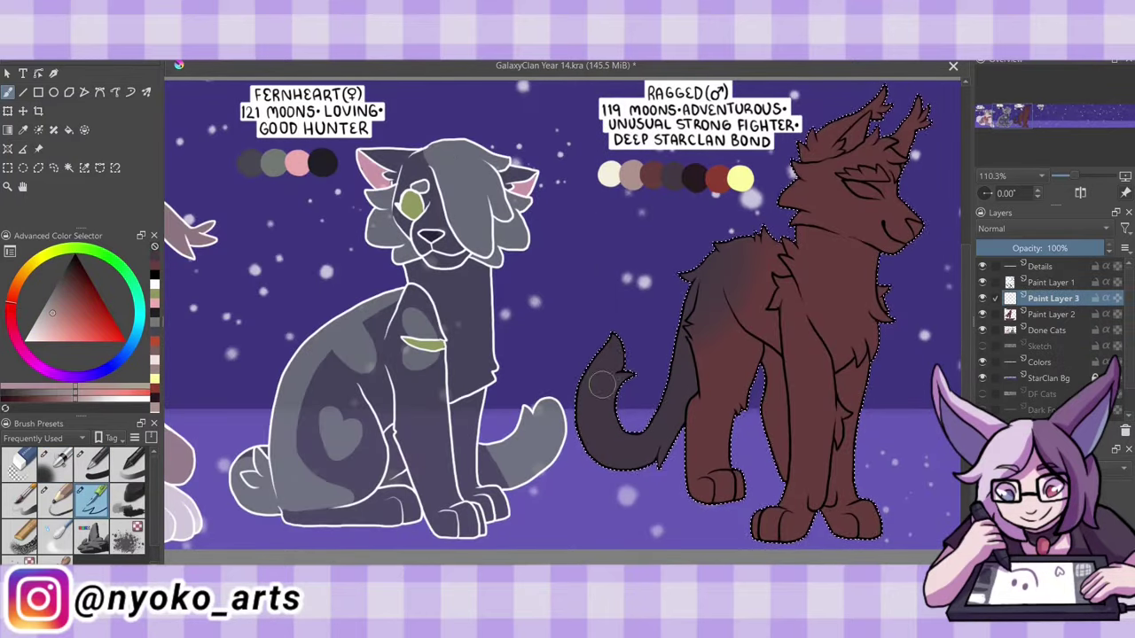
left_click_drag(612, 342, 660, 461)
left_click_drag(753, 328, 772, 337)
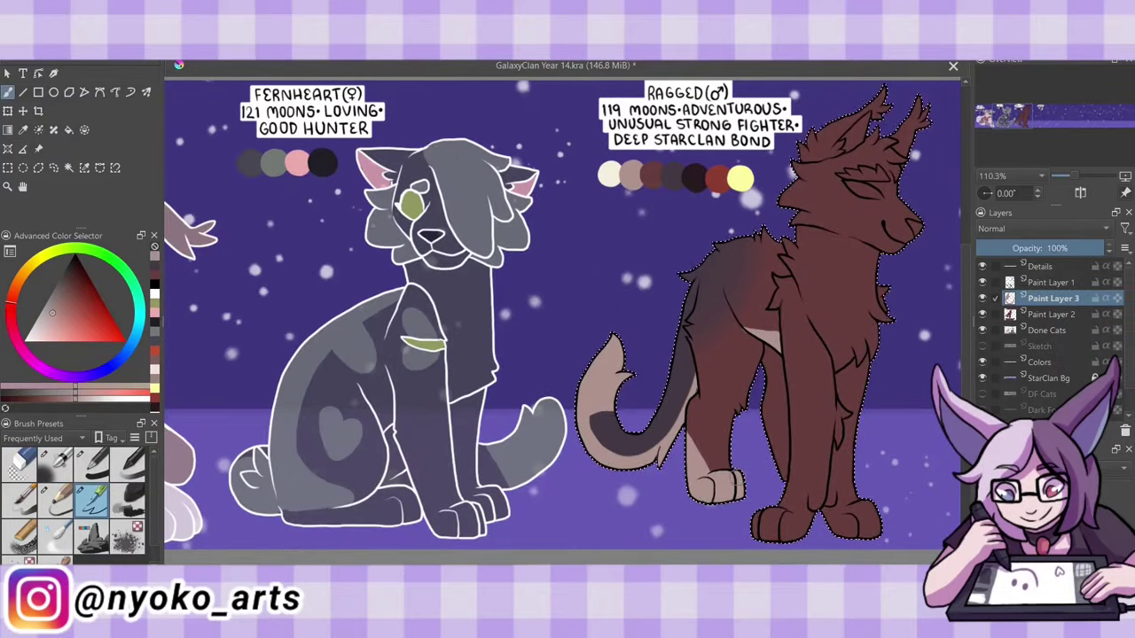
left_click_drag(838, 234, 808, 328)
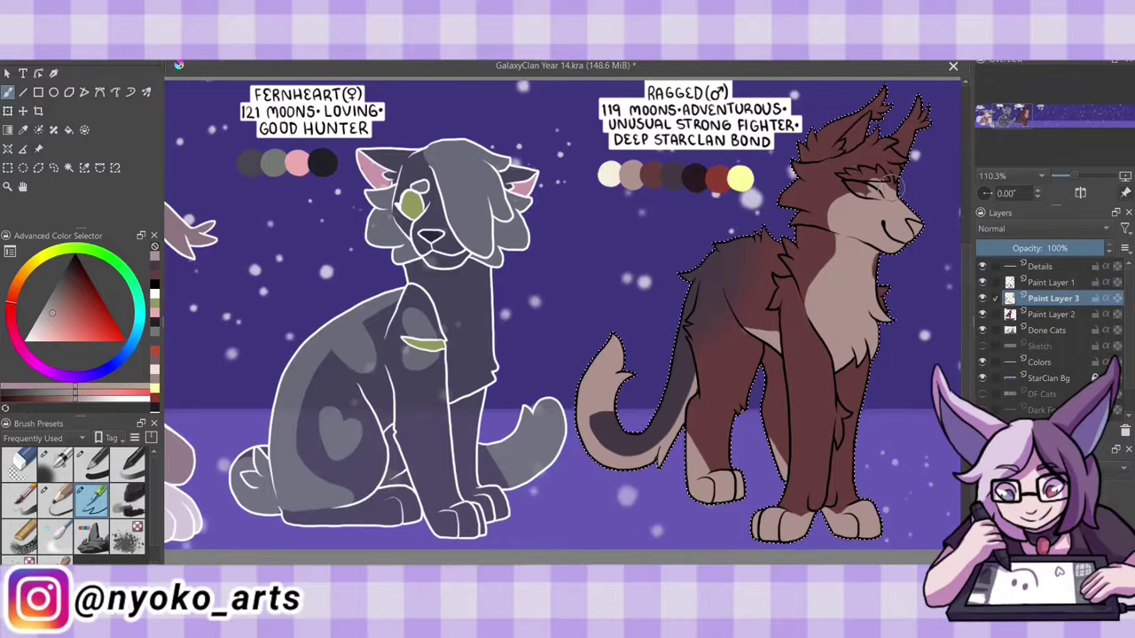
Paint cream-white markings on Ragged's tail tip, toes, brow and chest on a new layer.
key("Insert")
left_click(608, 176, "ctrl")
left_click_drag(611, 341, 625, 394)
left_click_drag(696, 479, 738, 493)
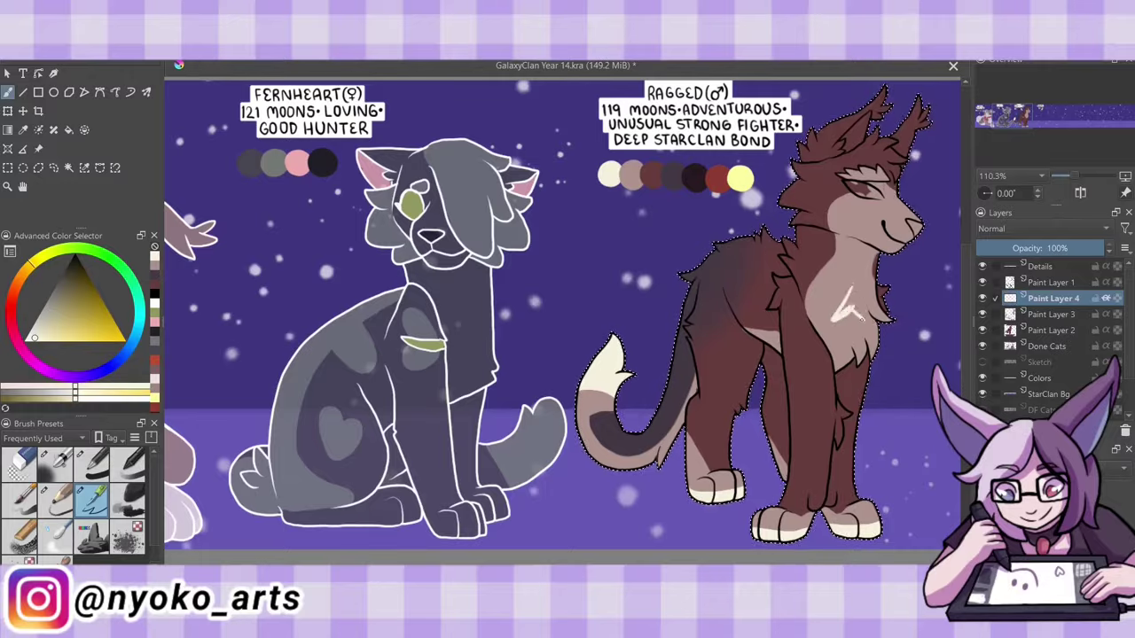
Move the cream markings below the tan layer and paint dark stripes and spots on Ragged's head, body, legs and tail.
key("ctrl+Page_Down")
key("d")
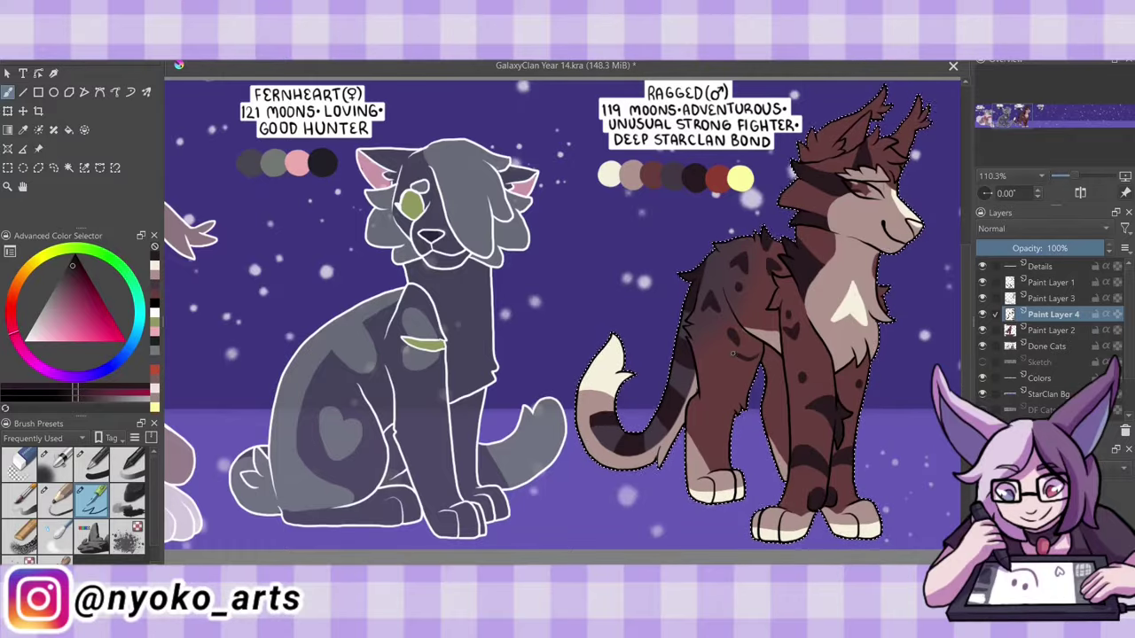
key("shift+Delete")
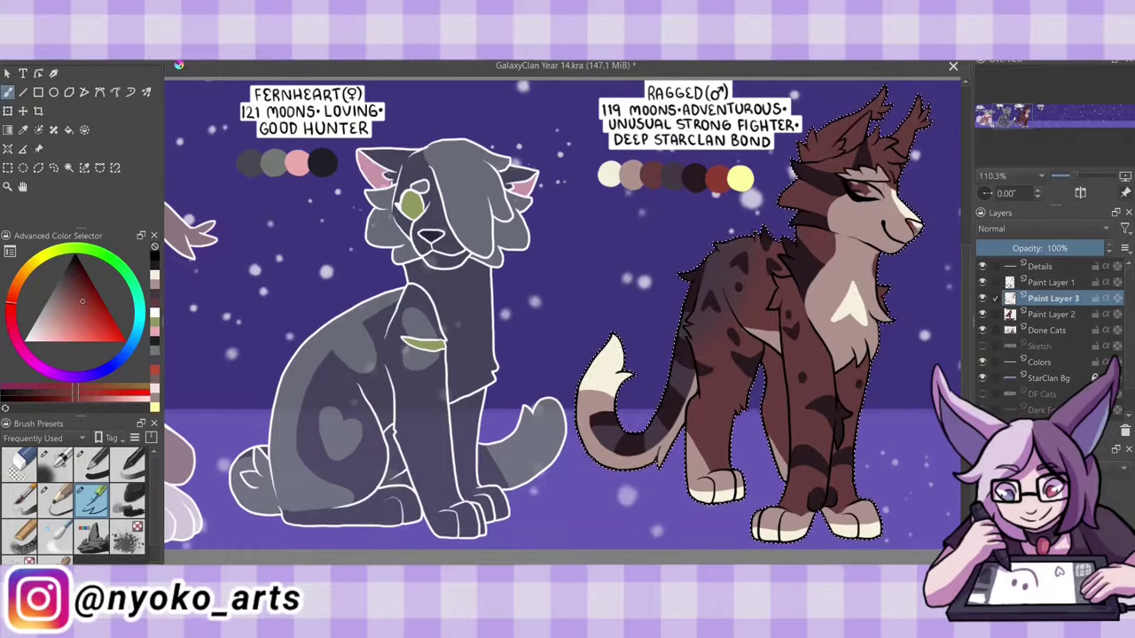
Finish Ragged's red inner ear and nose and yellow eye, then merge the character's layers.
key("ctrl+u")
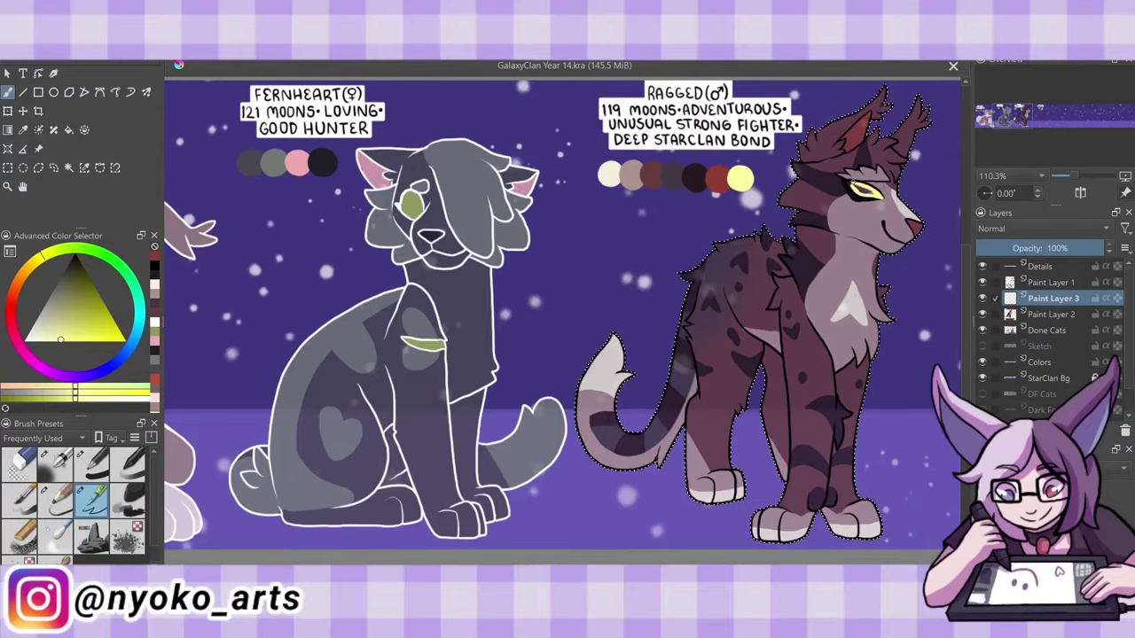
key("ctrl+shift+a")
key("ctrl+e")
key("ctrl+e")
key("ctrl+e")
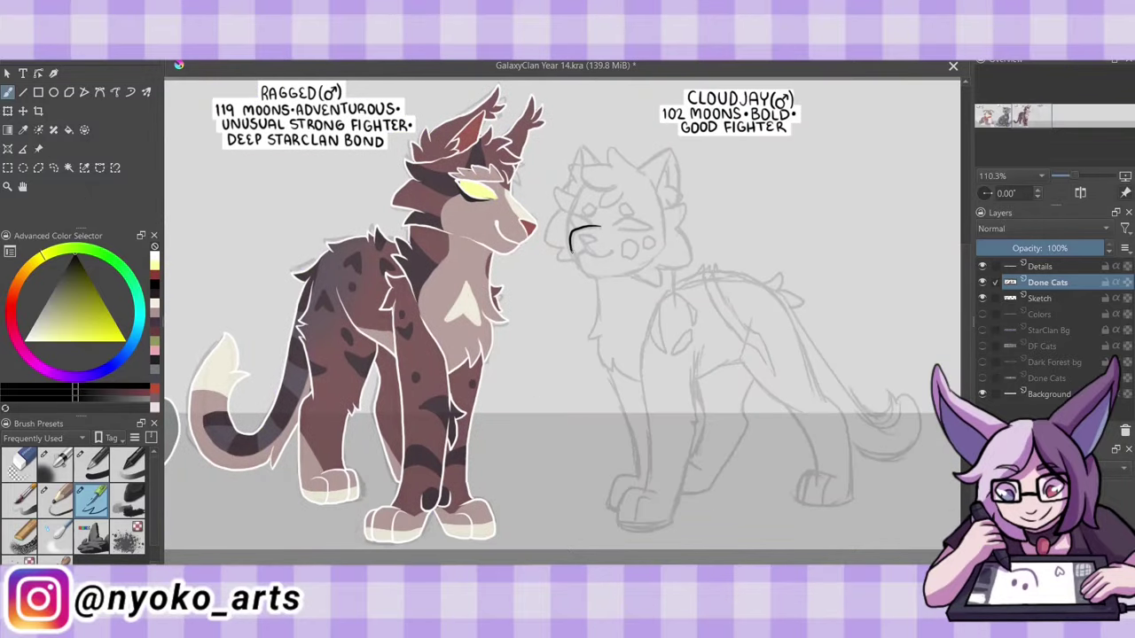
Ink Cloudjay's head over the sketch, with muzzle, closed eyes, ears, cheek fur and round face markings.
mouse_move(572, 234)
left_mouse_down()
mouse_move(661, 284)
mouse_move(684, 208)
left_mouse_up()
mouse_move(665, 245)
left_mouse_down()
mouse_move(610, 153)
mouse_move(592, 206)
mouse_move(679, 195)
mouse_move(681, 208)
left_mouse_up()
mouse_move(585, 188)
left_mouse_down()
mouse_move(569, 236)
mouse_move(596, 218)
left_mouse_up()
left_click_drag(617, 201, 644, 225)
left_click_drag(613, 222, 652, 230)
left_click_drag(576, 189, 557, 213)
mouse_move(567, 211)
left_mouse_down()
mouse_move(542, 256)
mouse_move(576, 262)
left_mouse_up()
mouse_move(581, 168)
left_mouse_down()
mouse_move(601, 147)
mouse_move(562, 189)
left_mouse_up()
left_click_drag(573, 169, 581, 147)
left_click_drag(631, 241, 629, 242)
left_click_drag(649, 234, 647, 235)
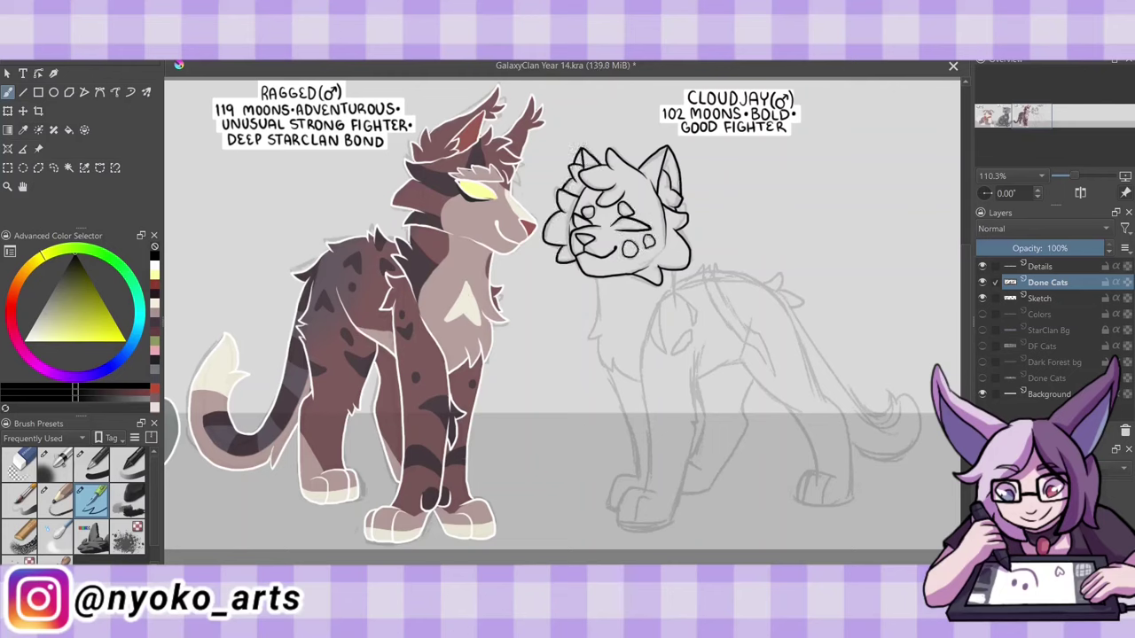
Ink Cloudjay's chest, shoulder markings, front legs, belly and far hind leg.
left_click_drag(595, 305, 639, 384)
mouse_move(681, 294)
left_mouse_down()
mouse_move(655, 351)
mouse_move(647, 493)
mouse_move(700, 350)
left_mouse_up()
left_click_drag(621, 486, 640, 528)
left_click_drag(672, 353, 695, 328)
left_click_drag(696, 325, 676, 271)
left_click_drag(640, 370, 611, 504)
left_click_drag(750, 316, 800, 413)
left_click_drag(746, 378, 688, 489)
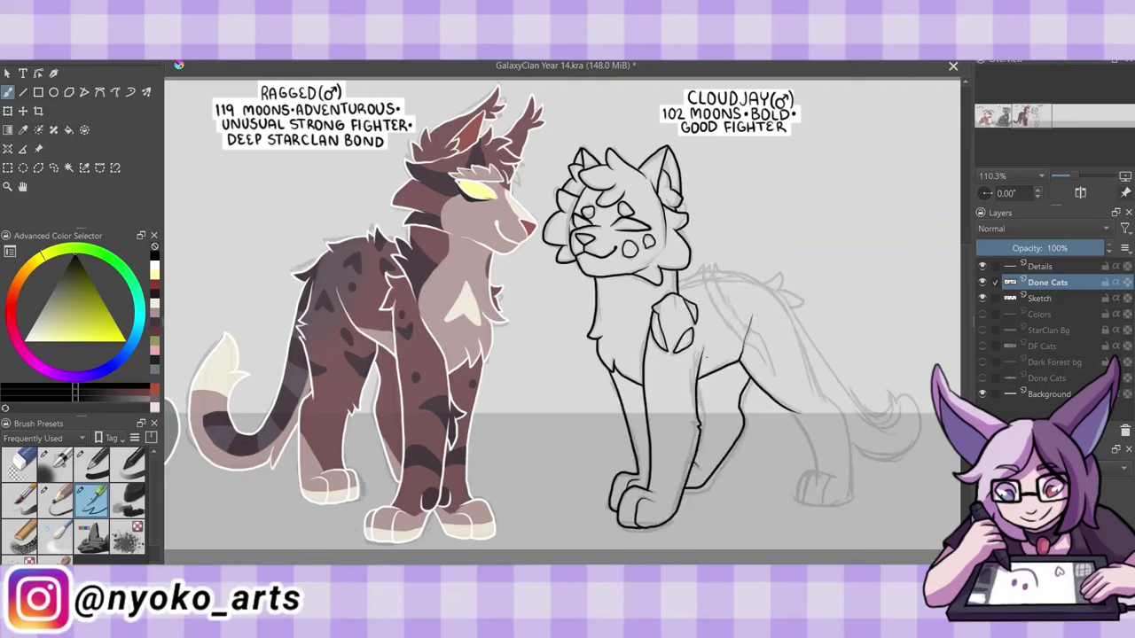
Ink Cloudjay's back stripe, near hind leg, tufted rump and curled tail.
left_click_drag(704, 280, 775, 381)
mouse_move(750, 328)
left_mouse_down()
mouse_move(709, 271)
mouse_move(832, 401)
mouse_move(851, 502)
left_mouse_up()
left_click_drag(839, 469, 803, 500)
mouse_move(798, 410)
left_mouse_down()
mouse_move(803, 502)
mouse_move(814, 468)
left_mouse_up()
key("ctrl+z")
mouse_move(760, 291)
left_mouse_down()
mouse_move(786, 273)
mouse_move(802, 307)
left_mouse_up()
mouse_move(796, 308)
left_mouse_down()
mouse_move(887, 390)
mouse_move(918, 444)
left_mouse_up()
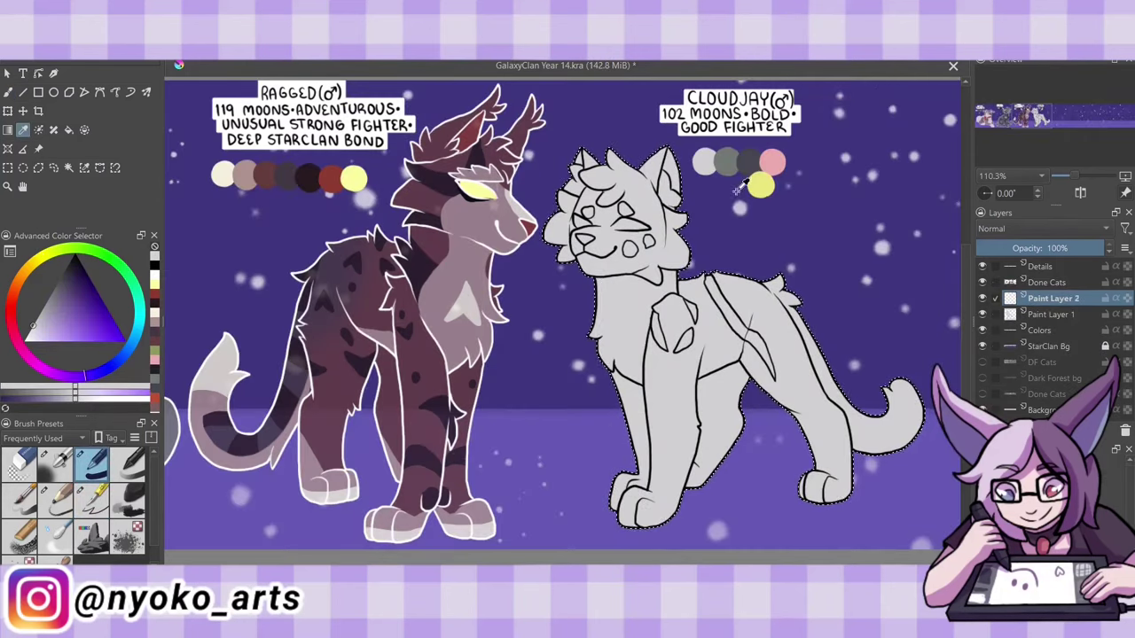
Paint dark grey and grey-green patches on Cloudjay's back, hind leg and tail.
left_click_drag(696, 280, 754, 285)
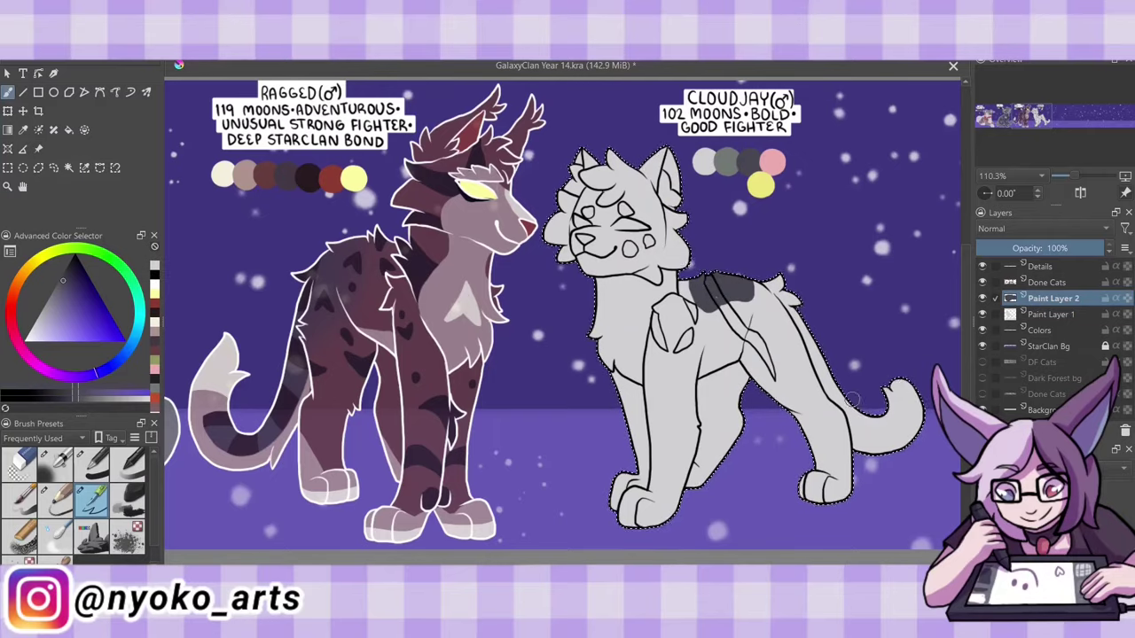
key("Insert")
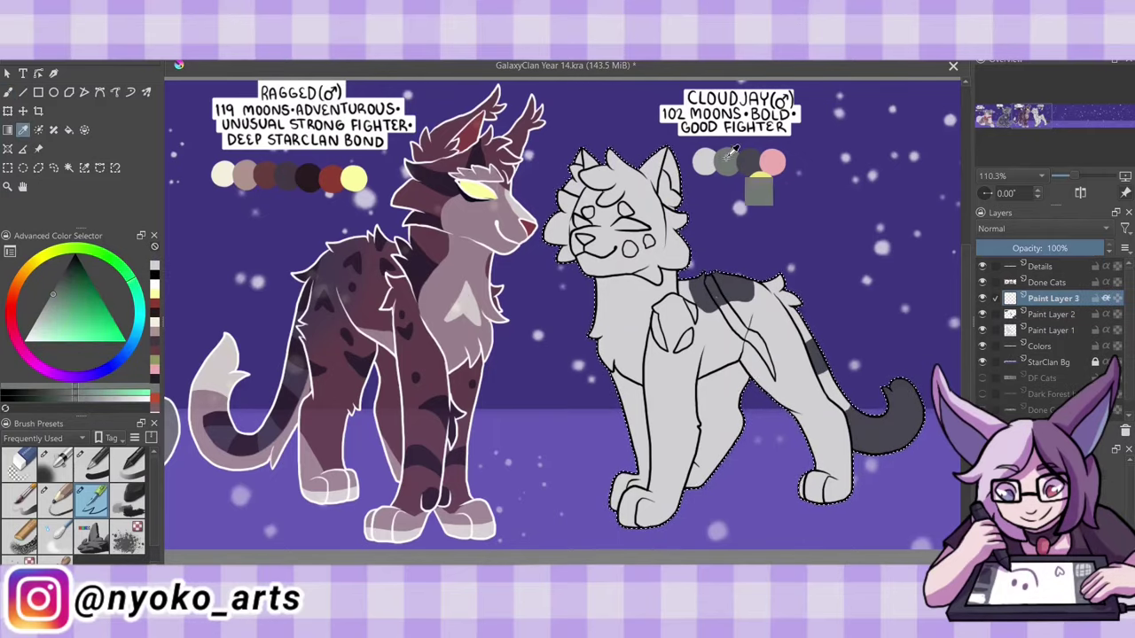
key("ctrl+z")
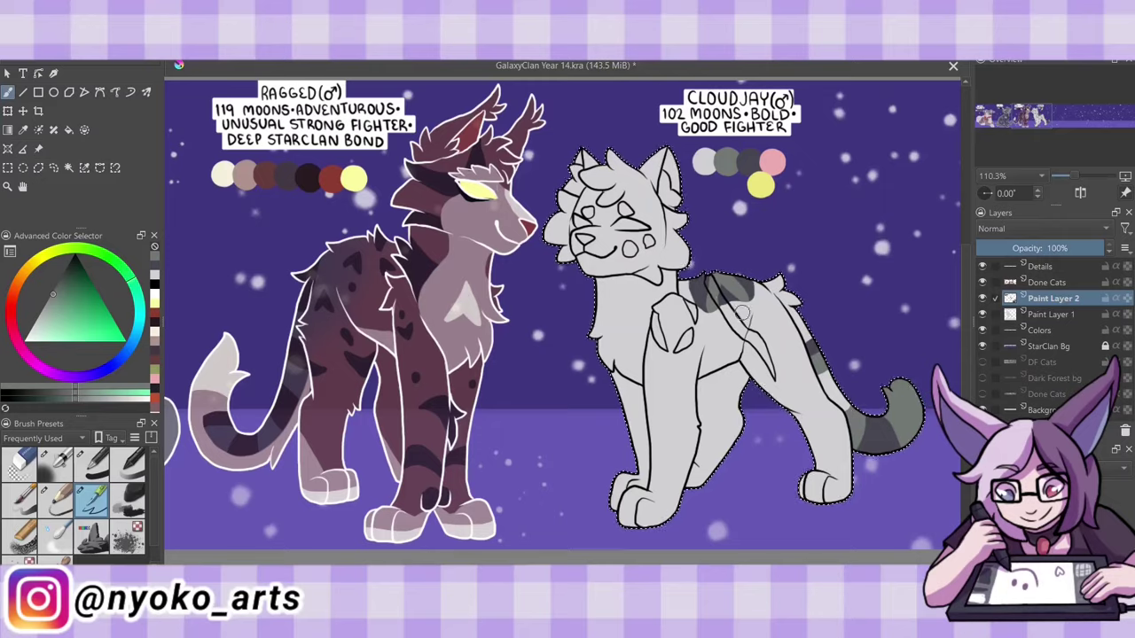
Paint Cloudjay's front paw dark grey and the face and head fur in dark grey and grey-green.
left_click_drag(649, 486, 673, 507)
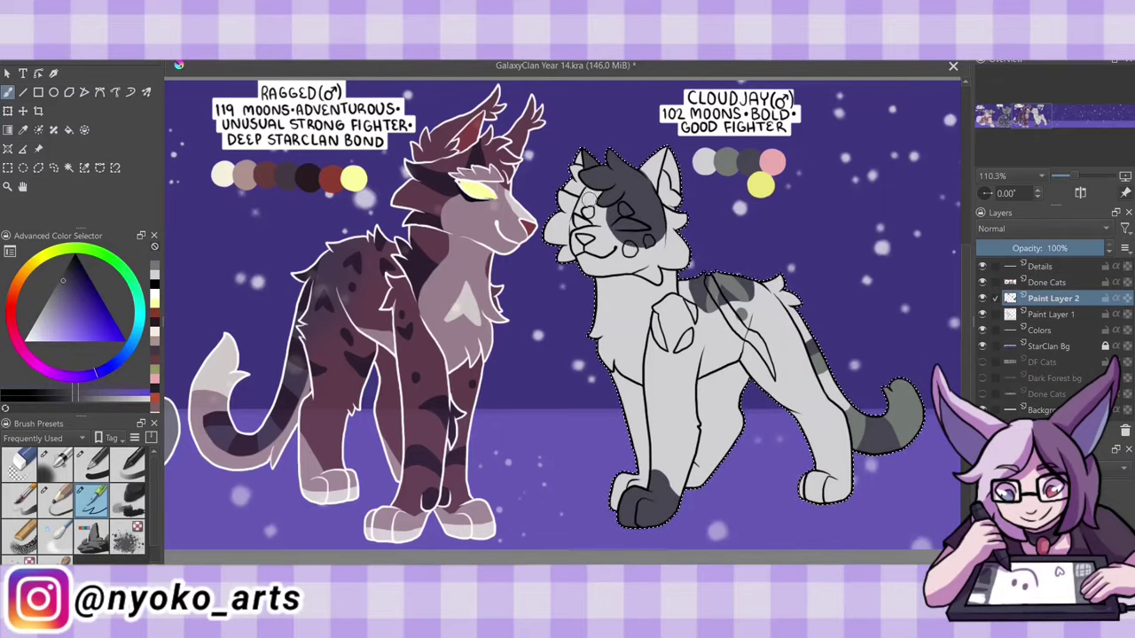
key("x")
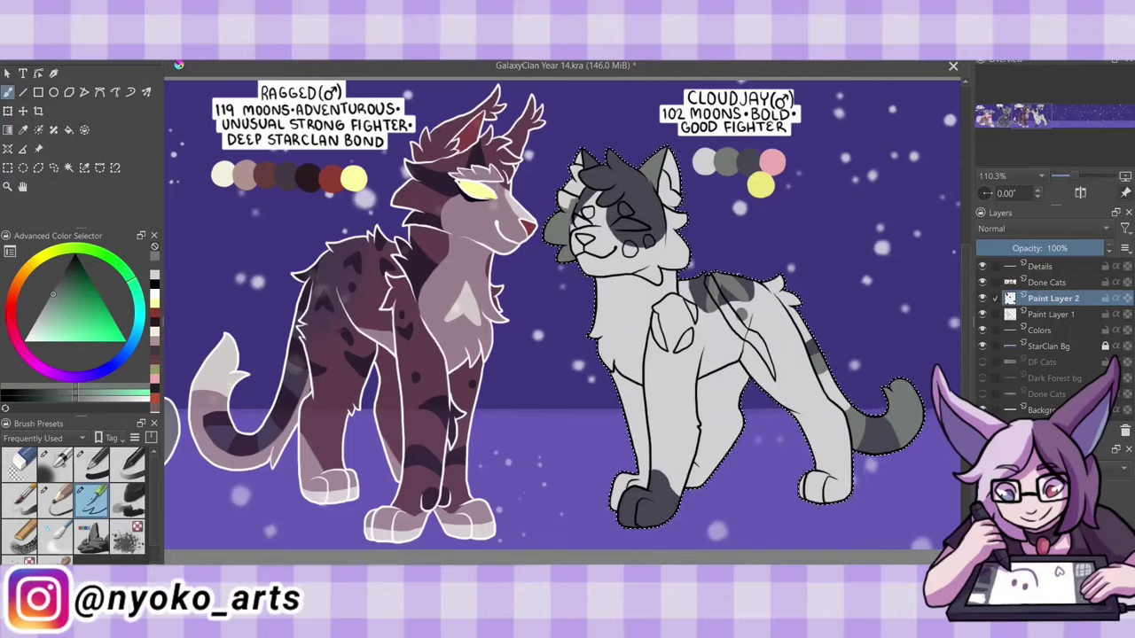
key("x")
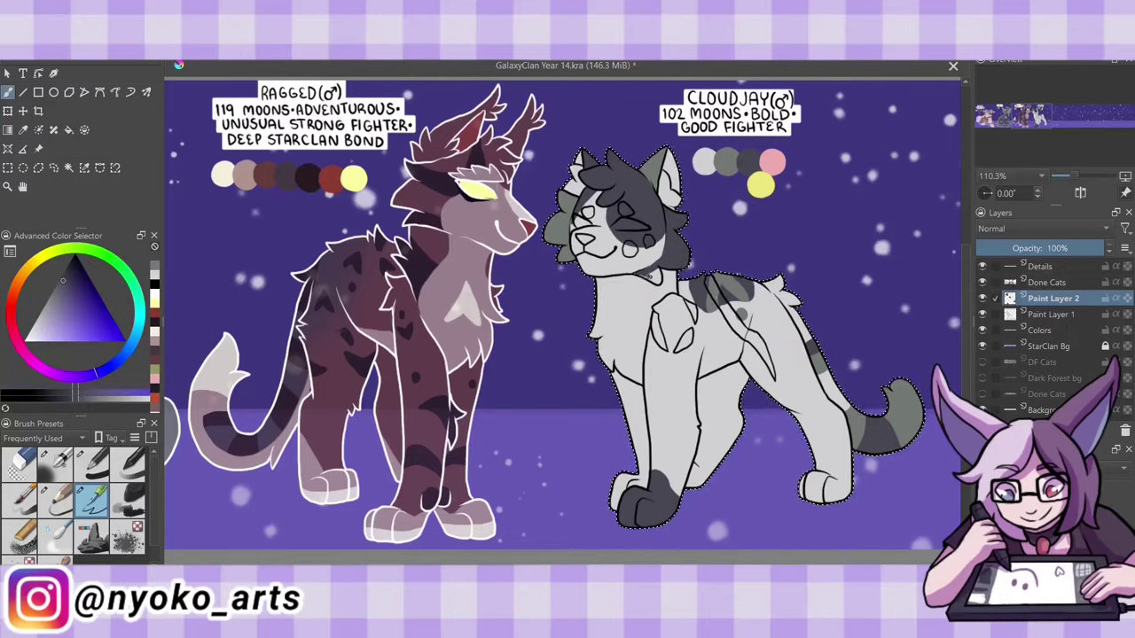
Colour Cloudjay's inner ears pink and lower the colour layer's opacity to about 85%.
left_click(154, 270)
left_click(154, 281)
left_click(154, 271)
left_click(154, 377)
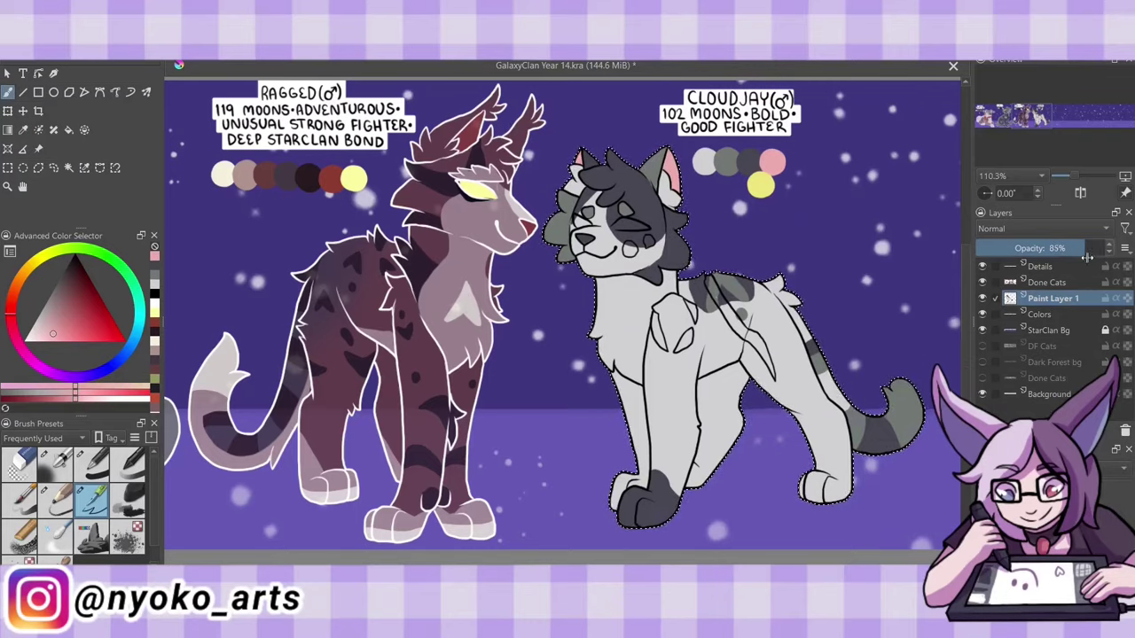
key("shift+BackSpace")
Paint Cloudjay's eyes, cheek spots, shoulder markings and back stripe yellow.
left_click(154, 383)
left_click_drag(578, 219, 635, 226)
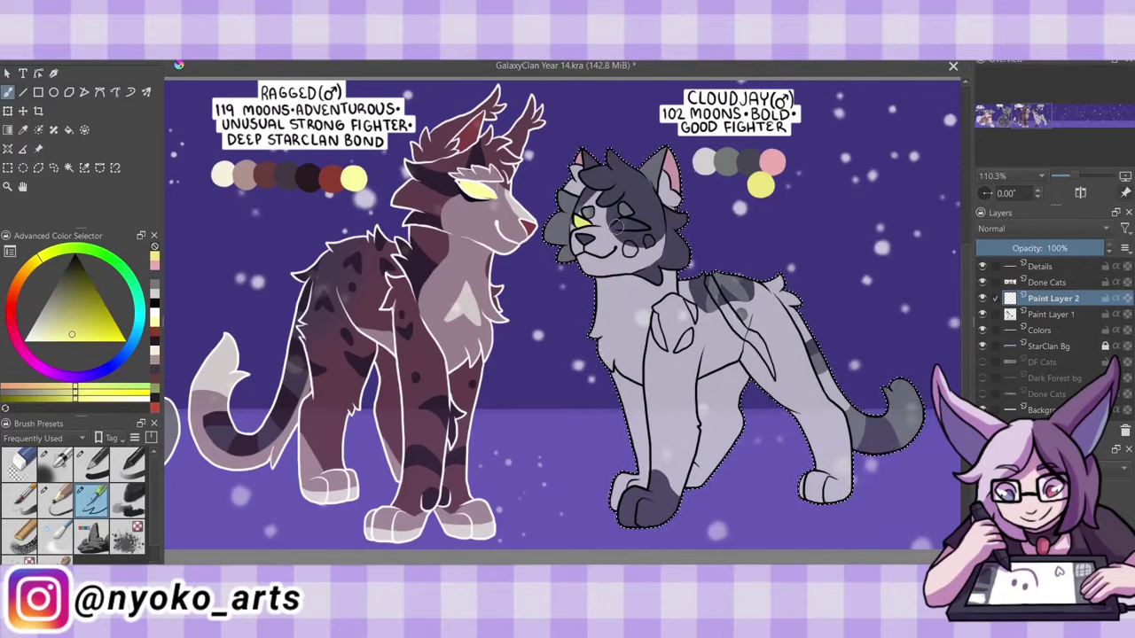
left_click(629, 249)
left_click(648, 242)
left_click_drag(656, 315, 661, 346)
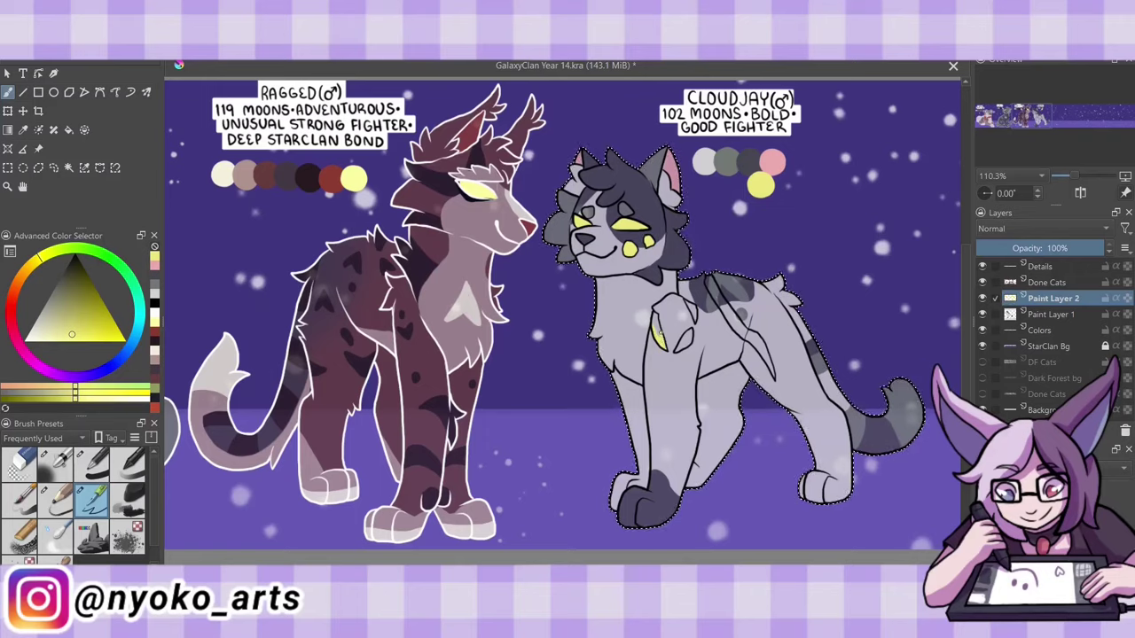
left_click_drag(694, 304, 679, 347)
left_click_drag(734, 324, 771, 377)
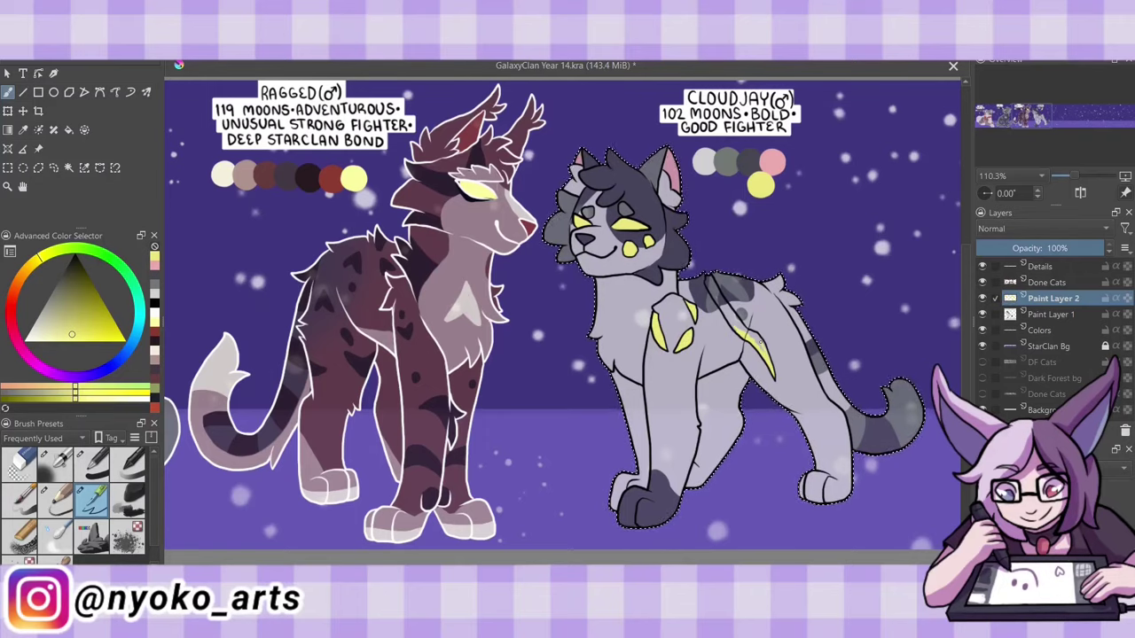
Deselect, recolour Cloudjay's line art white and merge the character's layers.
key("ctrl+shift+a")
key("Insert")
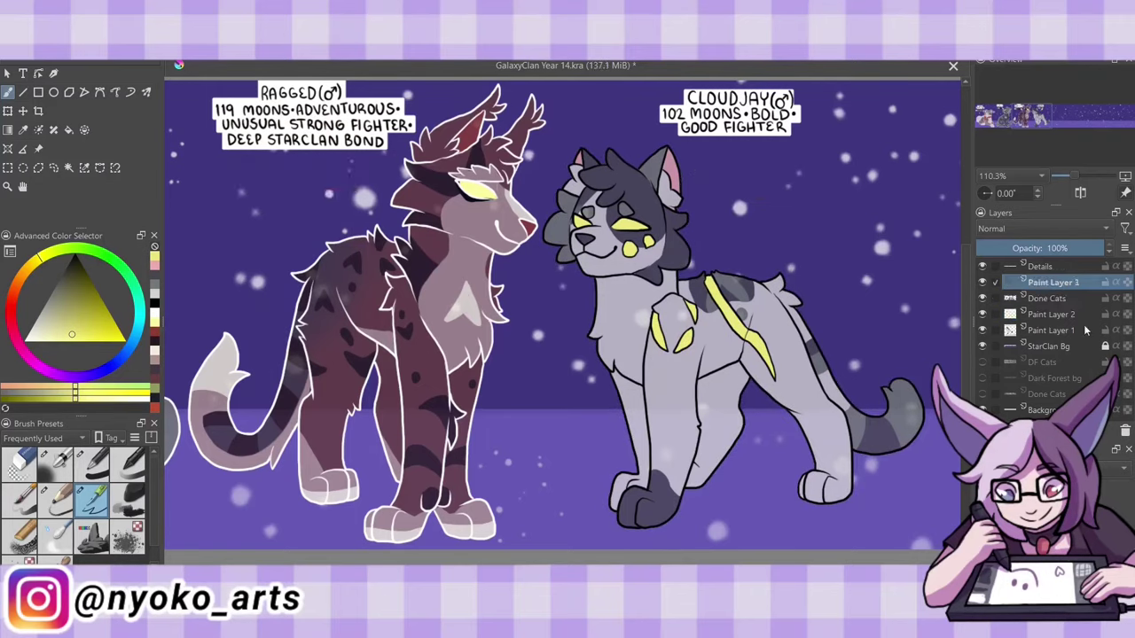
left_click(92, 463)
left_click_drag(585, 177, 709, 496)
key("ctrl+Page_Down")
key("ctrl+e")
key("ctrl+e")
key("ctrl+e")
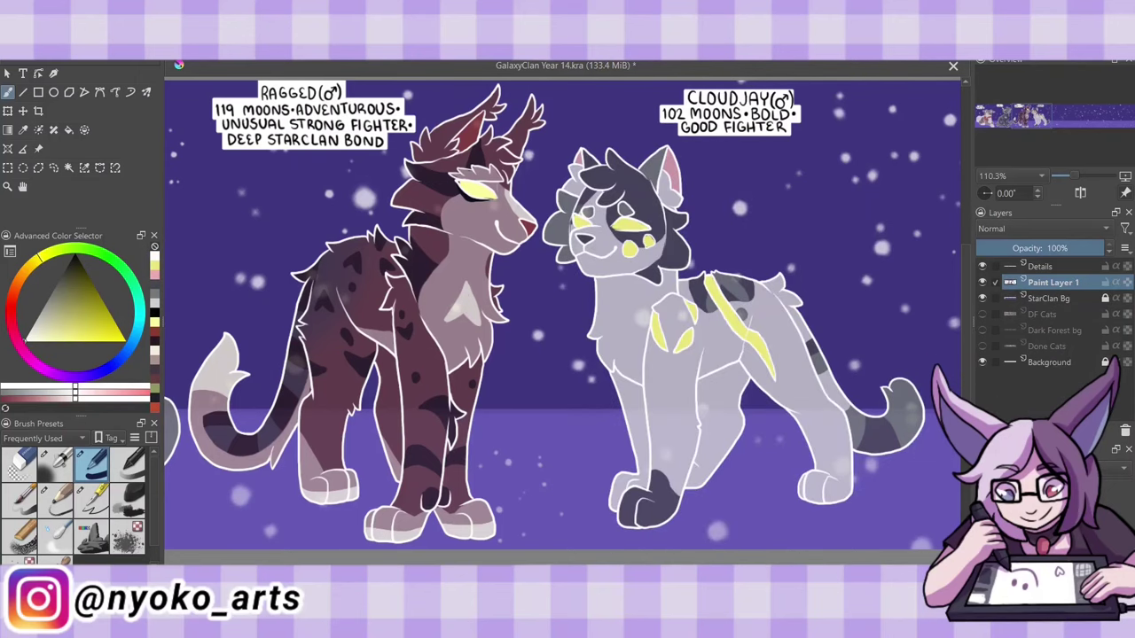
Rename the merged cat layer as Done StarClan.
double_click(1050, 282)
type("Done StarV")
key("BackSpace")
type("Clan")
key("Return")
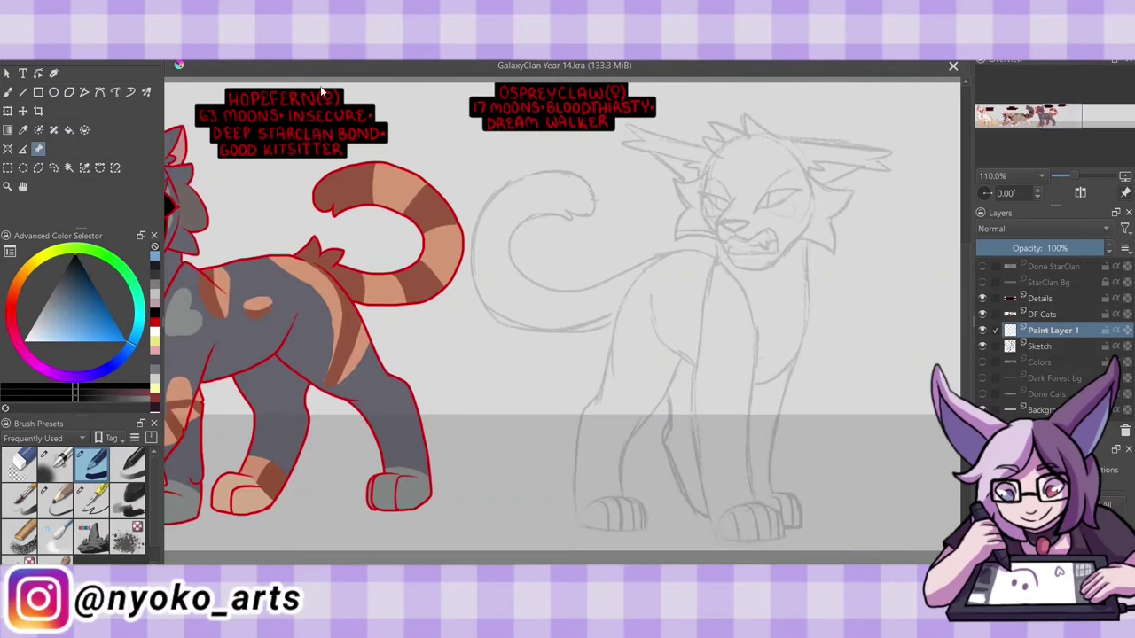
Ink Ospreyclaw's near front leg and clawed paw with the inking brush.
key("b")
left_click_drag(697, 305, 702, 461)
key("ctrl+z")
left_click(93, 498)
mouse_move(701, 324)
left_mouse_down()
mouse_move(736, 539)
mouse_move(778, 535)
left_mouse_up()
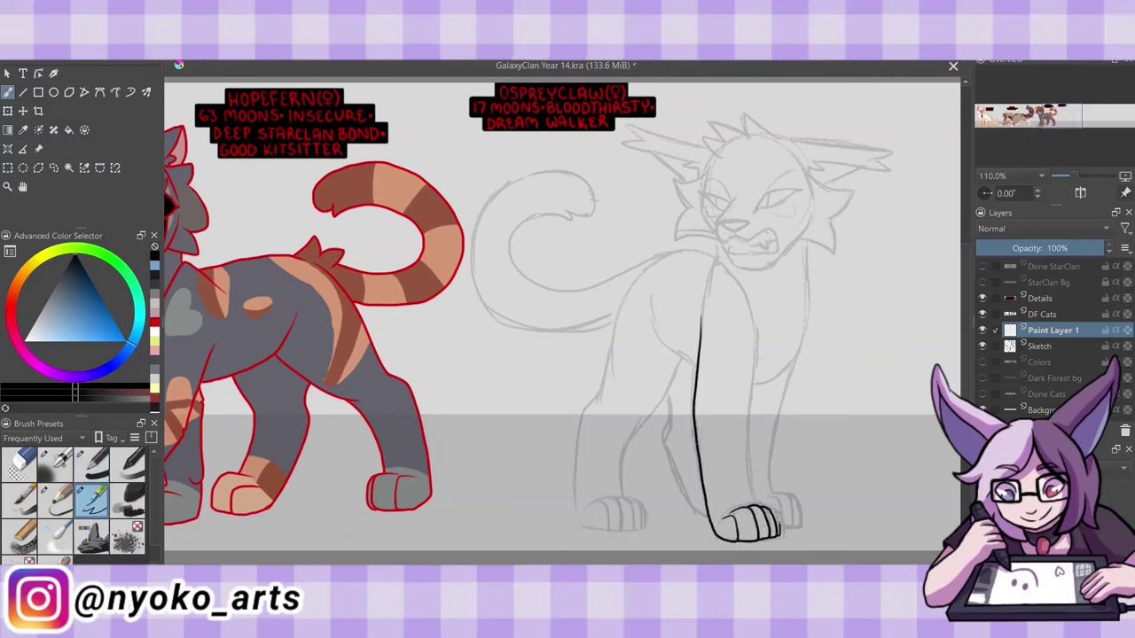
left_click_drag(753, 472, 700, 317)
Ink Ospreyclaw's head with the snarling muzzle, narrowed eyes, spiky fur and long tufted ears.
mouse_move(737, 195)
left_mouse_down()
mouse_move(759, 229)
mouse_move(725, 250)
mouse_move(810, 231)
mouse_move(781, 142)
left_mouse_up()
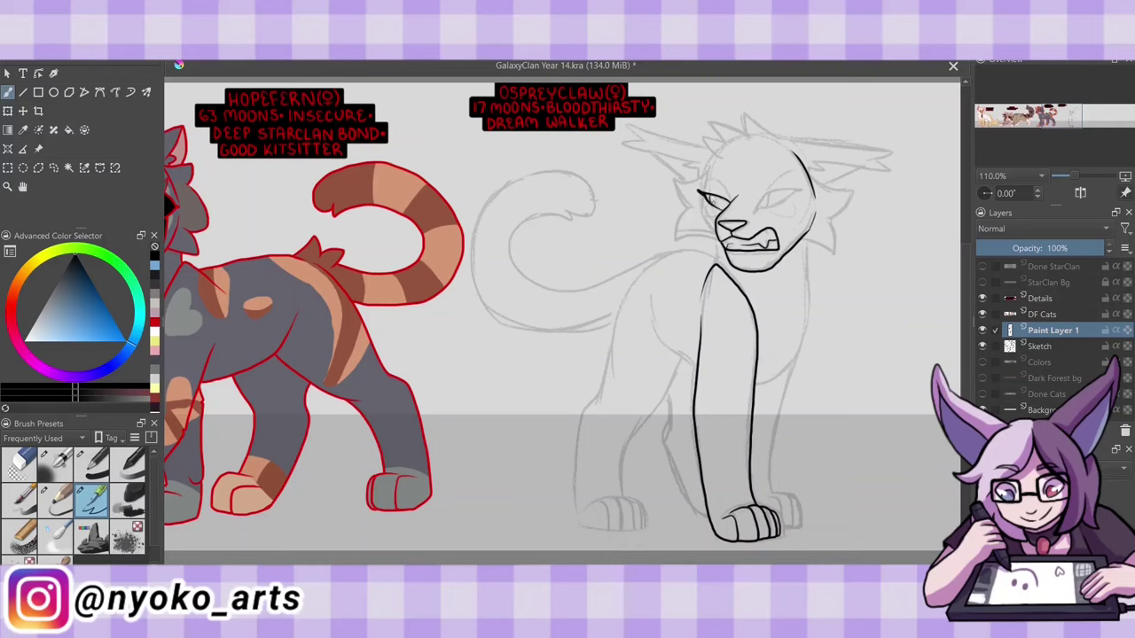
left_click_drag(755, 194, 800, 190)
left_click_drag(757, 206, 787, 213)
mouse_move(789, 149)
left_mouse_down()
mouse_move(727, 140)
mouse_move(692, 210)
mouse_move(718, 239)
left_mouse_up()
mouse_move(803, 237)
left_mouse_down()
mouse_move(849, 211)
mouse_move(808, 178)
left_mouse_up()
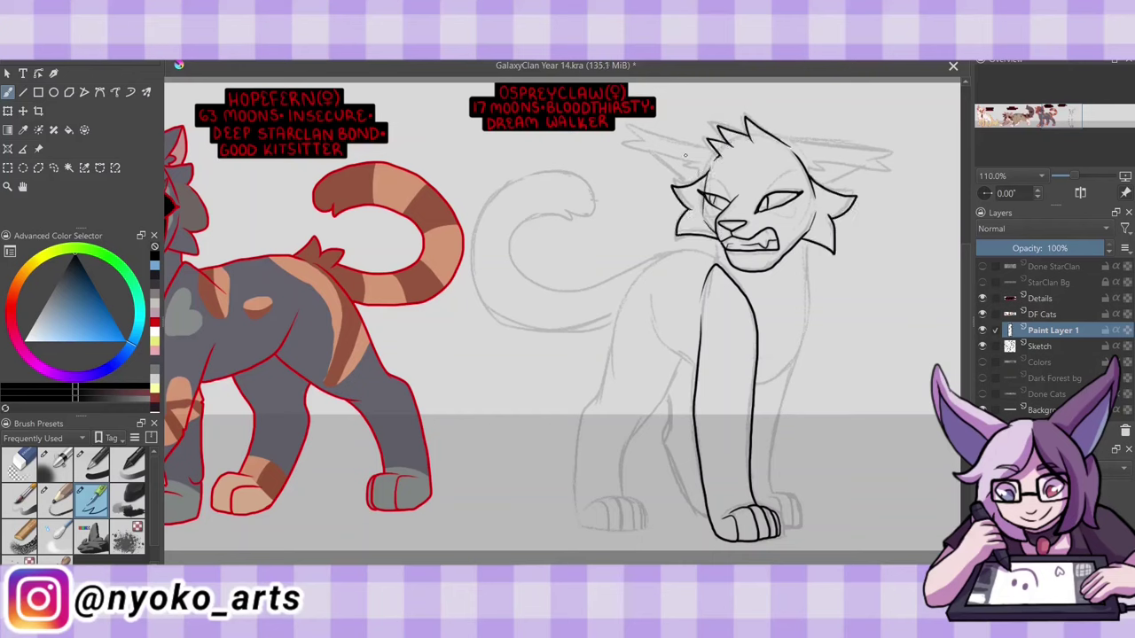
mouse_move(684, 155)
left_mouse_down()
mouse_move(656, 151)
mouse_move(665, 186)
mouse_move(631, 132)
mouse_move(656, 153)
left_mouse_up()
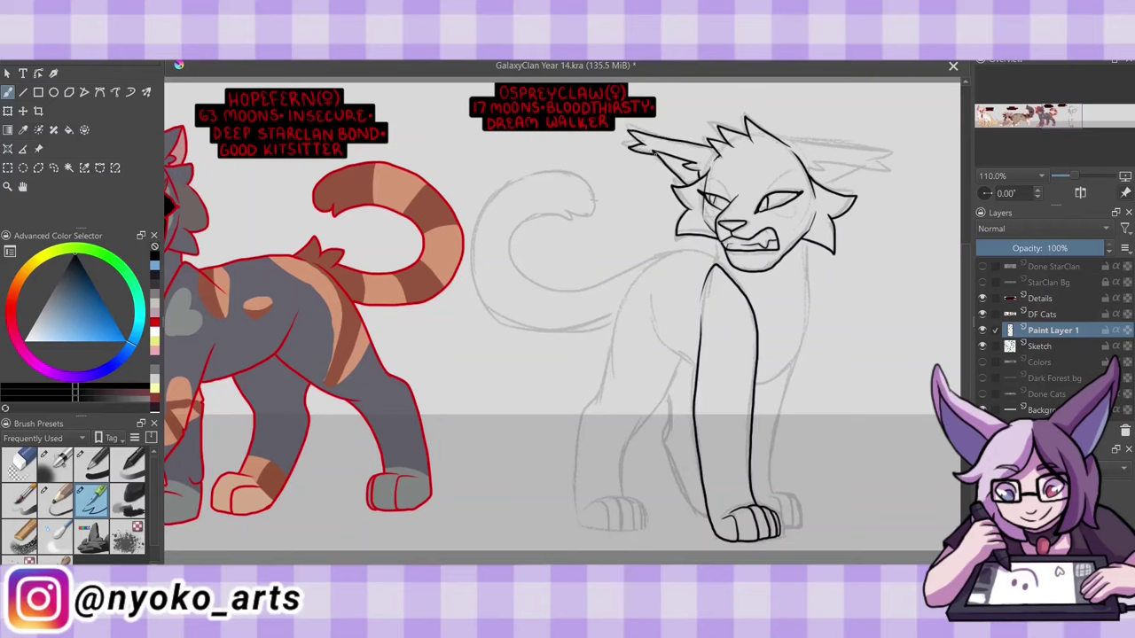
mouse_move(785, 142)
left_mouse_down()
mouse_move(881, 164)
mouse_move(824, 187)
left_mouse_up()
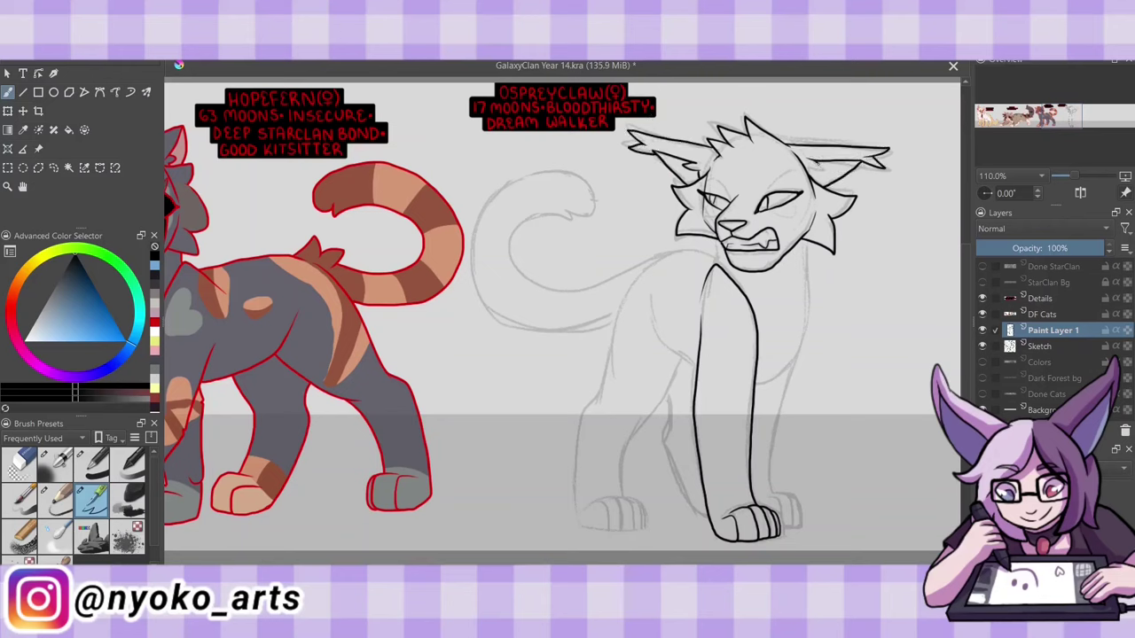
Ink Ospreyclaw's neck, chest and far front leg.
left_click_drag(711, 240, 716, 264)
left_click_drag(755, 386, 787, 365)
left_click_drag(784, 268, 803, 373)
left_click_drag(802, 240, 810, 271)
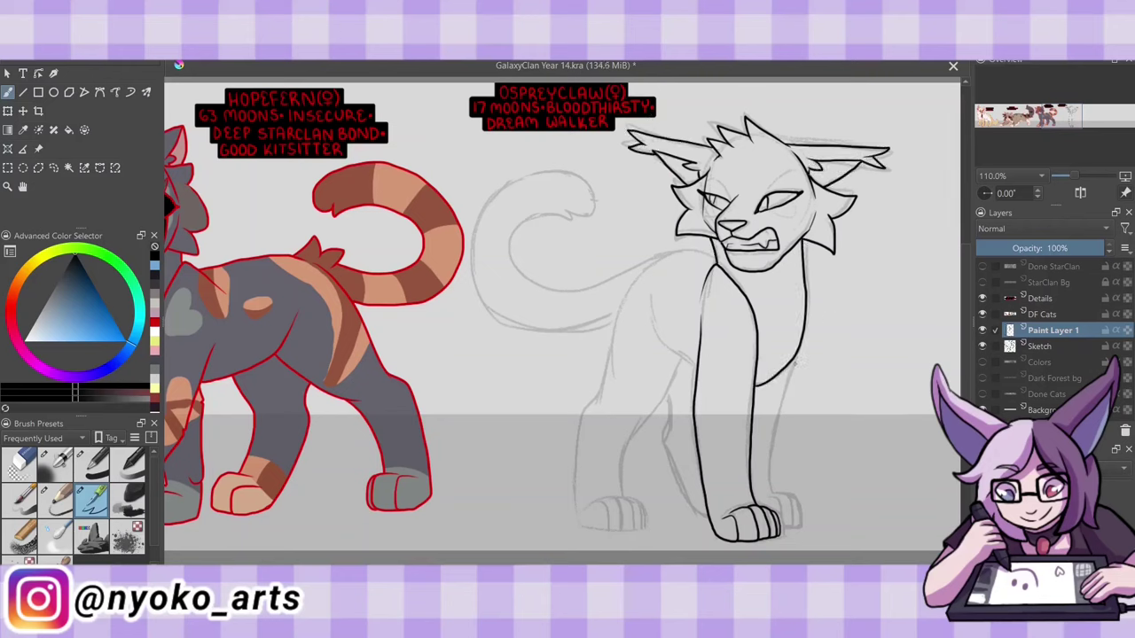
mouse_move(800, 357)
left_mouse_down()
mouse_move(767, 493)
mouse_move(801, 527)
left_mouse_up()
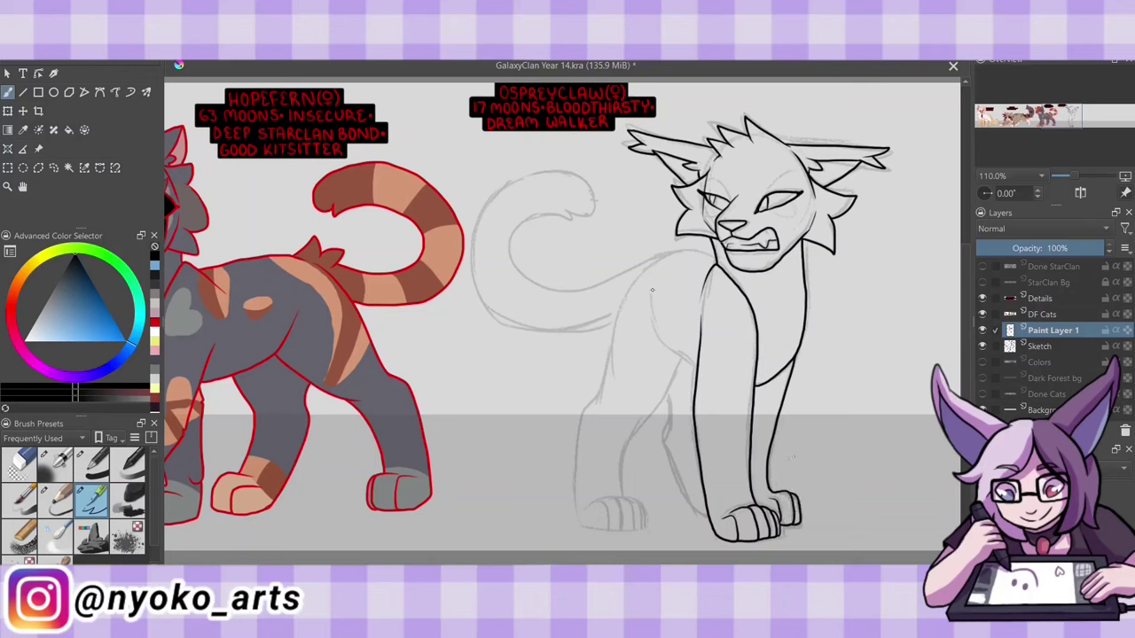
Ink Ospreyclaw's flank, back and both hind legs.
left_click_drag(652, 289, 697, 370)
mouse_move(654, 257)
left_mouse_down()
mouse_move(714, 250)
mouse_move(603, 390)
mouse_move(574, 510)
left_mouse_up()
mouse_move(577, 512)
left_mouse_down()
mouse_move(633, 528)
mouse_move(683, 360)
left_mouse_up()
left_click_drag(665, 393, 701, 516)
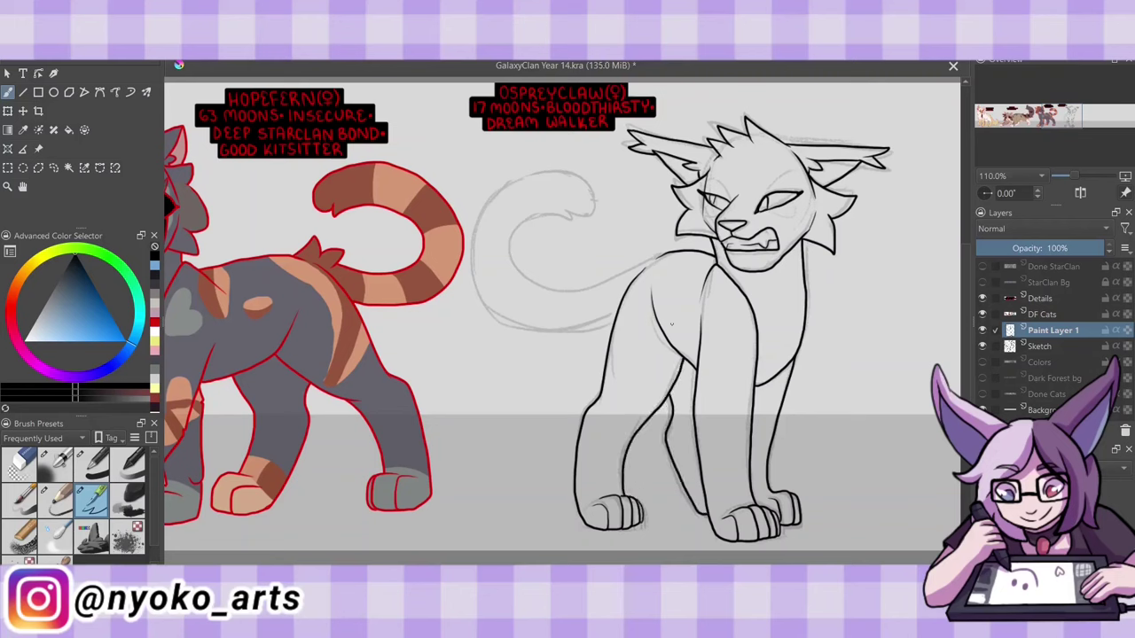
Ink Ospreyclaw's long curled tail, undoing the unsatisfactory strokes.
mouse_move(664, 254)
left_mouse_down()
mouse_move(619, 280)
mouse_move(572, 217)
mouse_move(665, 255)
mouse_move(523, 226)
mouse_move(492, 182)
mouse_move(618, 328)
left_mouse_up()
key("ctrl+z")
key("ctrl+z")
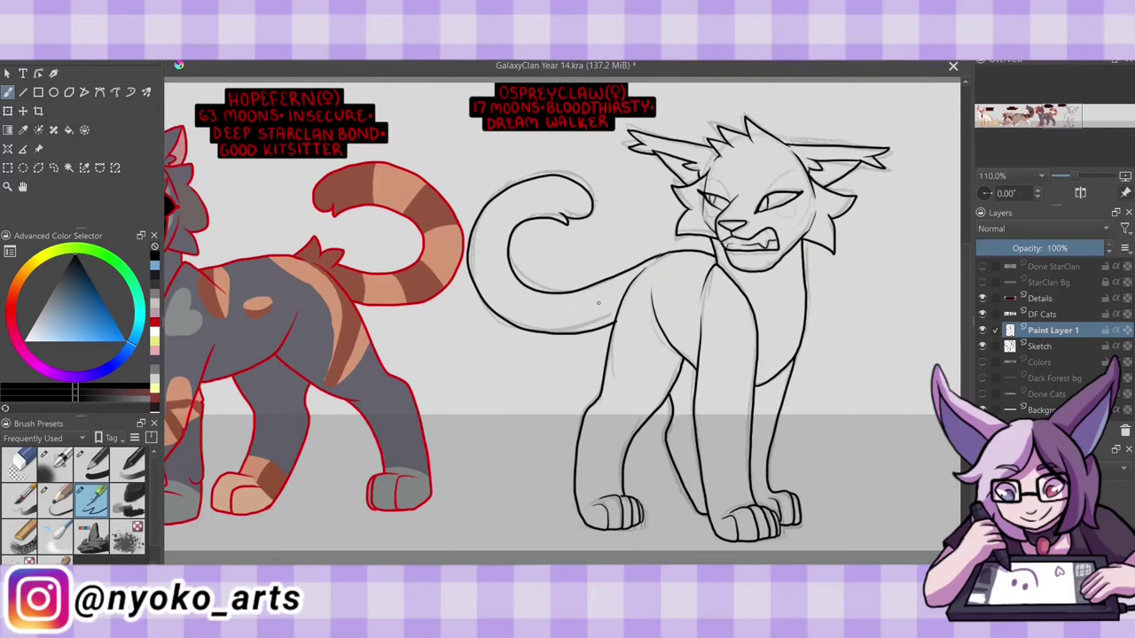
Fill Ospreyclaw with the dark grey base colour and paint the head near-black on a new layer.
key("e")
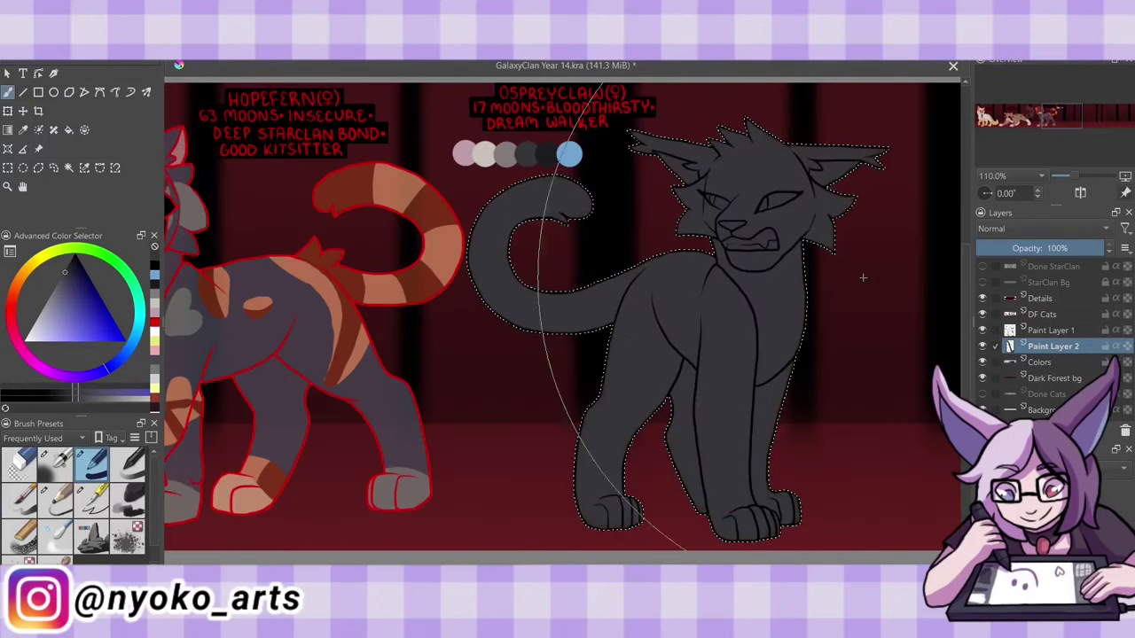
left_click(92, 499)
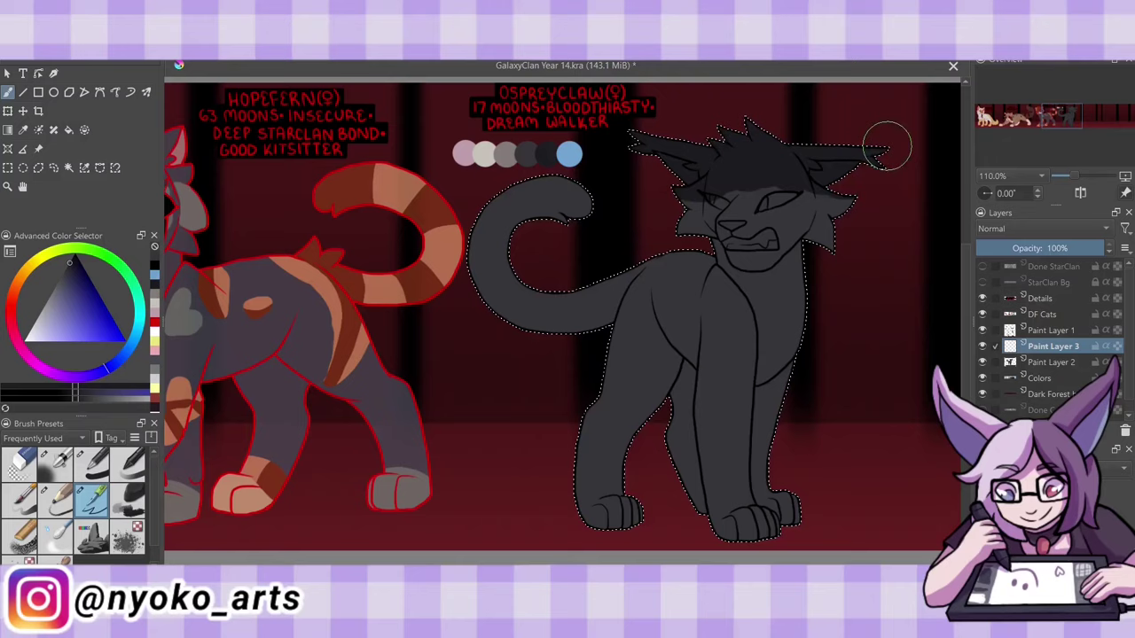
left_click_drag(886, 147, 855, 197)
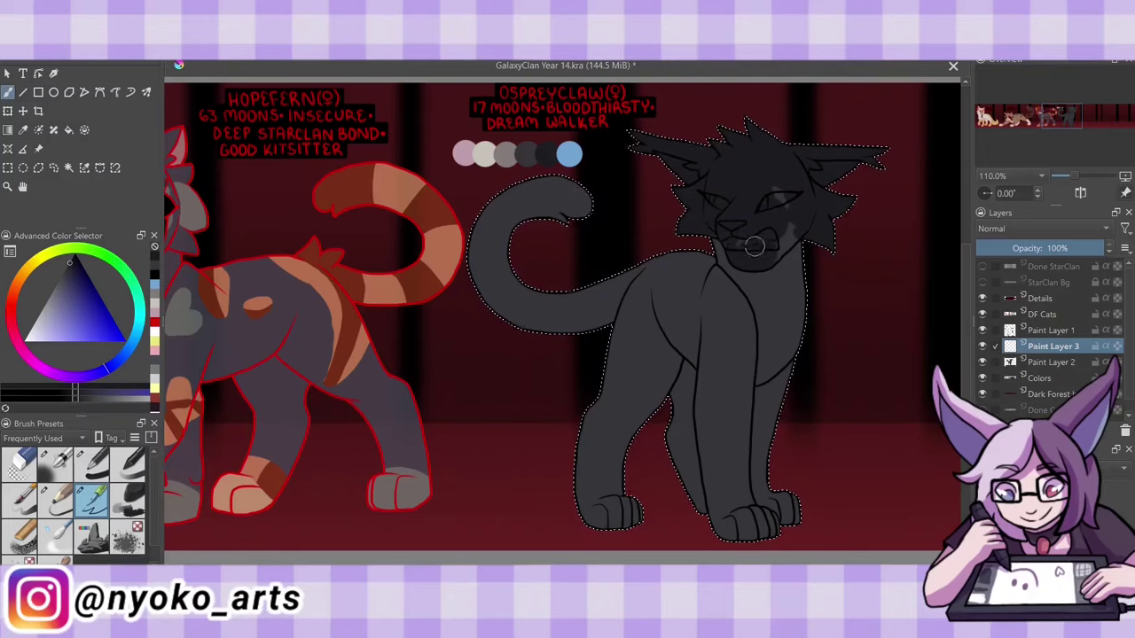
Paint Ospreyclaw's eye patches, muzzle and chin pale grey and the bared teeth white.
left_click(727, 195, "ctrl")
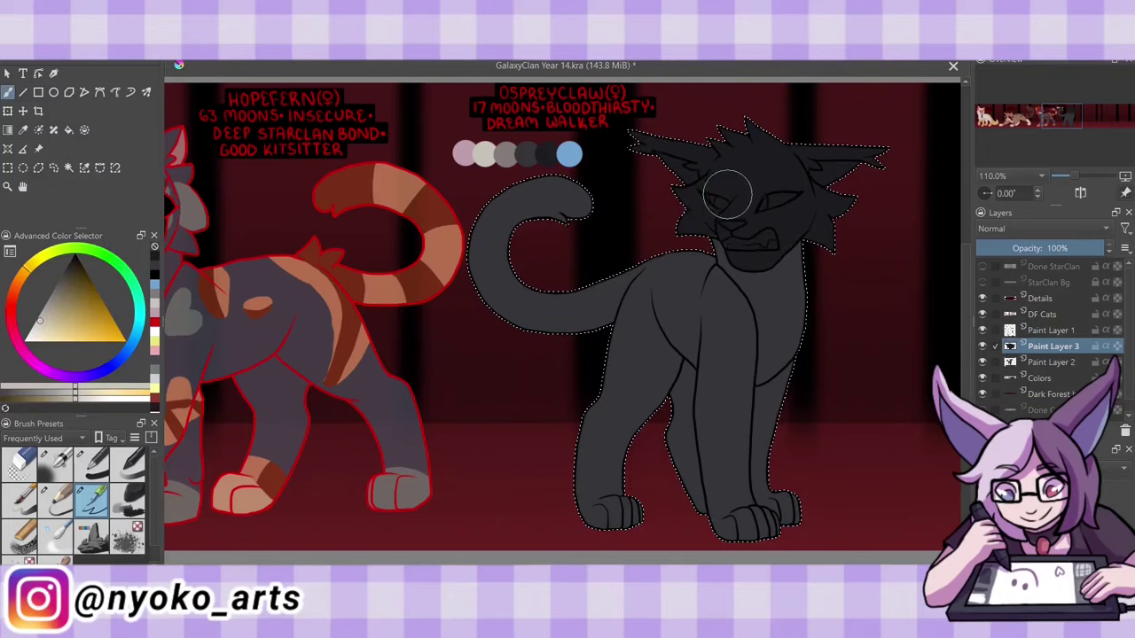
left_click_drag(717, 188, 712, 205)
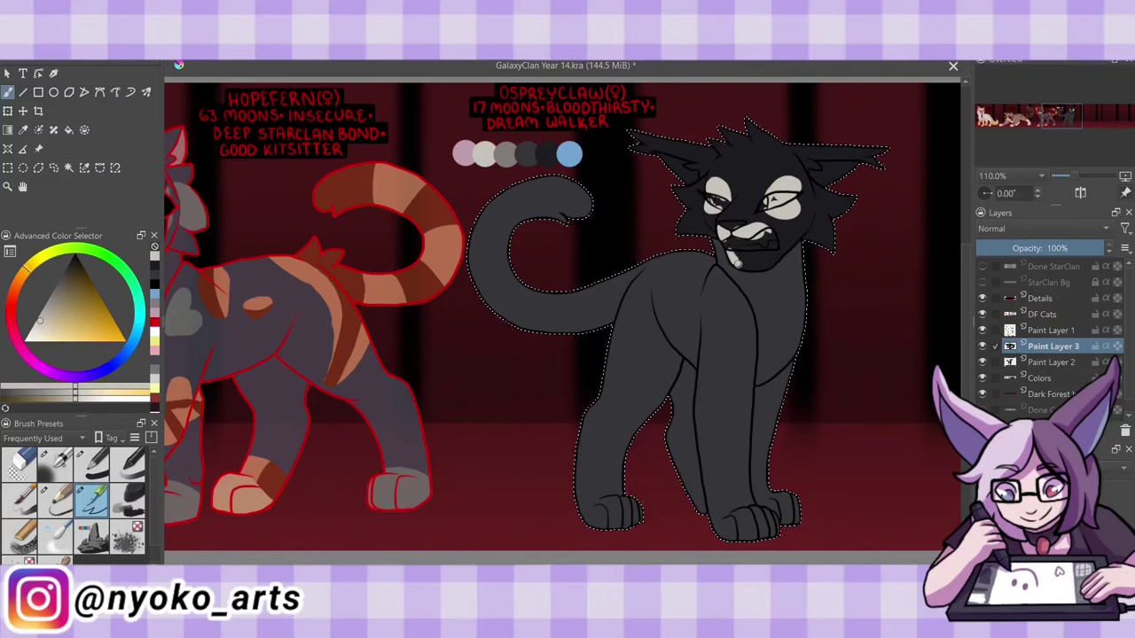
left_click(764, 250, "ctrl")
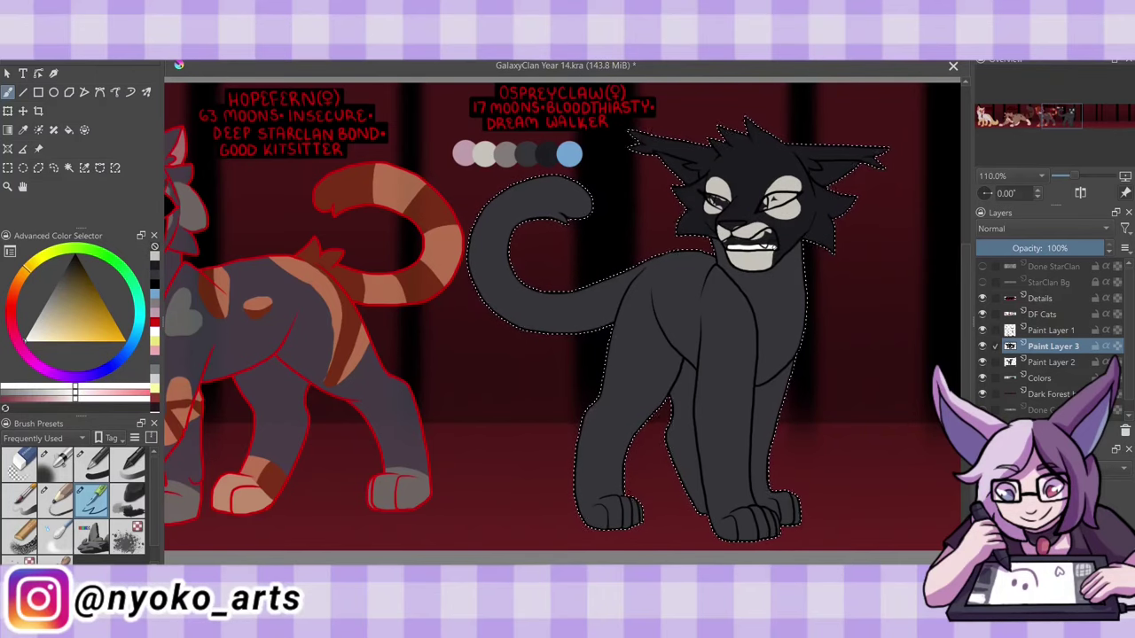
left_click_drag(771, 236, 764, 241)
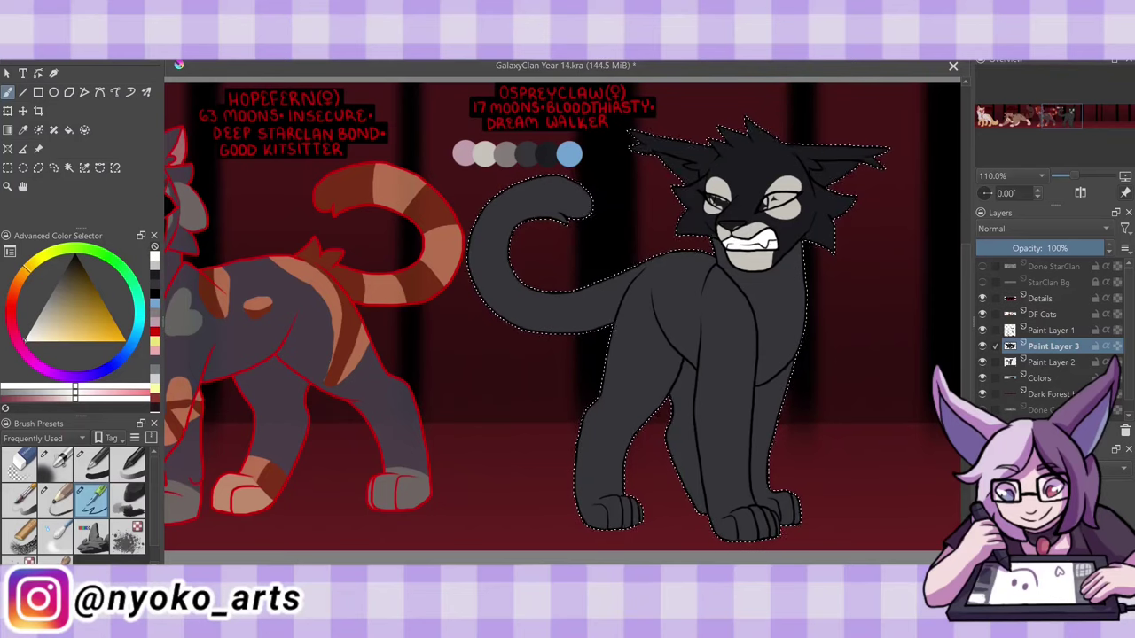
Paint Ospreyclaw's inner ears and nose with the pink from the palette.
left_click(464, 154, "ctrl")
left_click_drag(660, 156, 687, 164)
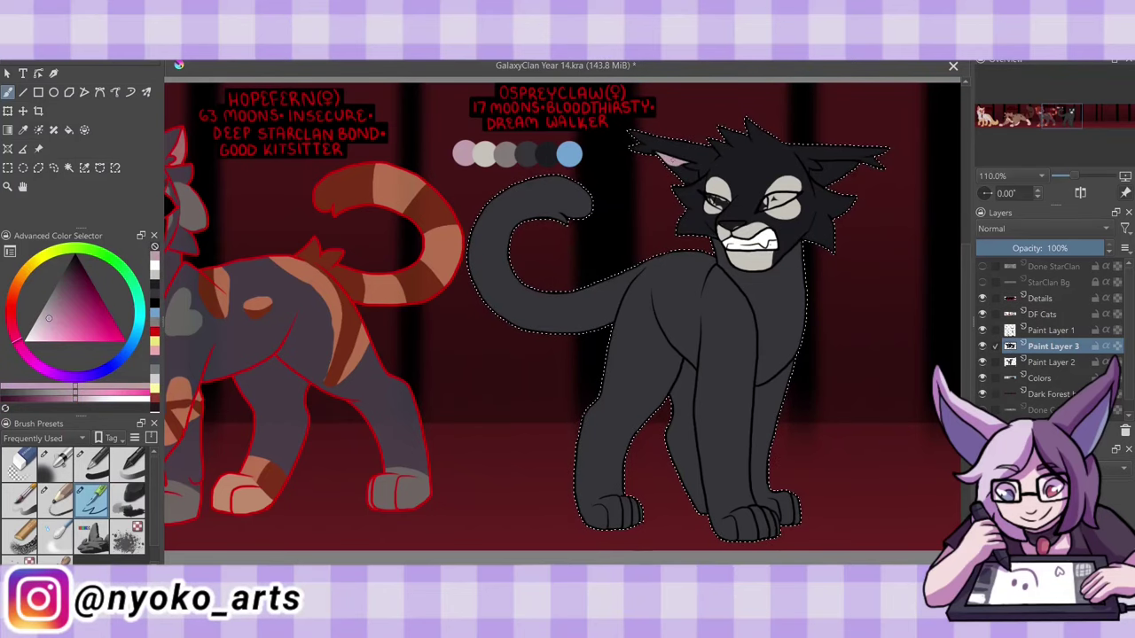
left_click_drag(813, 174, 825, 182)
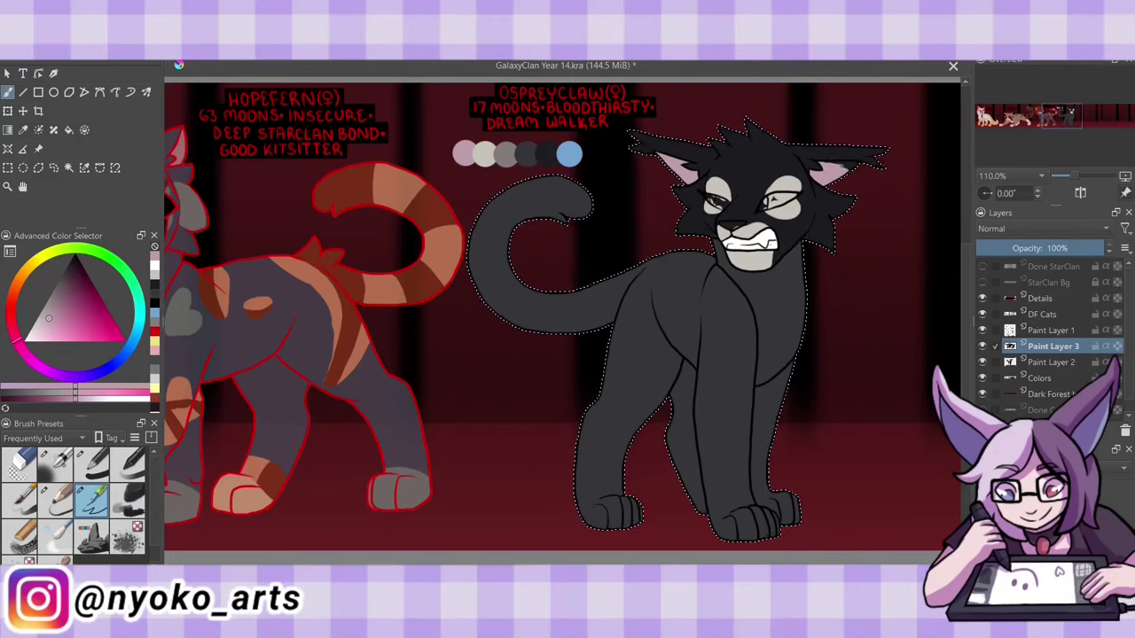
Paint Ospreyclaw's chest mid-grey on a new layer and add near-black markings to the body, legs and tail on Paint Layer 3.
key("Insert")
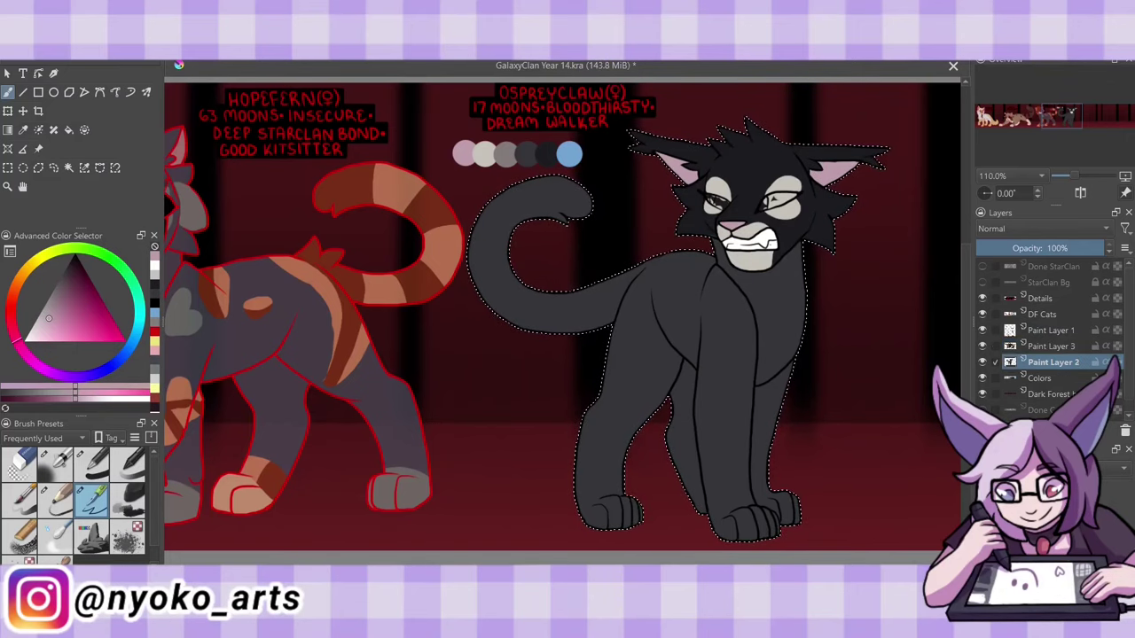
left_click(761, 321, "ctrl")
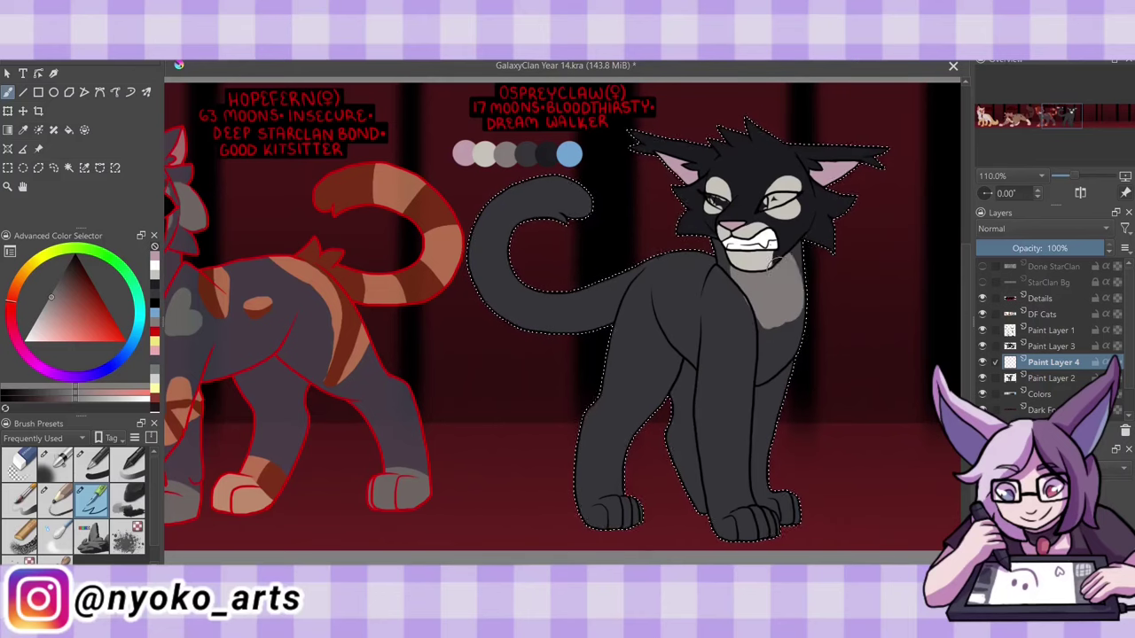
key("Page_Down")
left_click(851, 310, "ctrl")
key("Page_Up")
key("Page_Up")
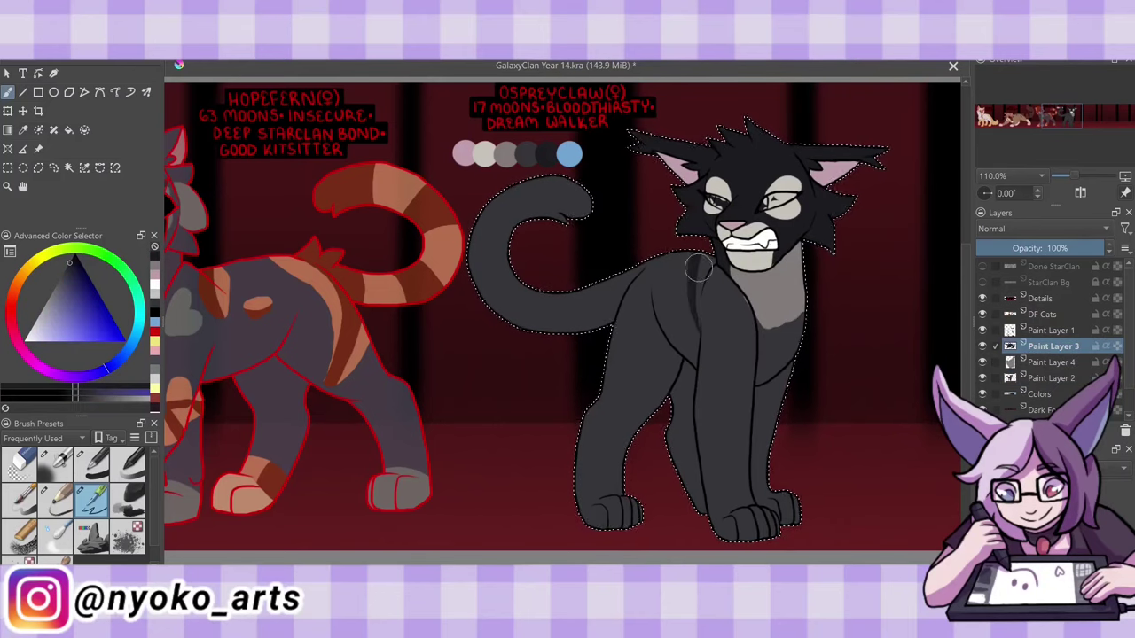
mouse_move(716, 260)
left_mouse_down()
mouse_move(709, 302)
mouse_move(804, 354)
left_mouse_up()
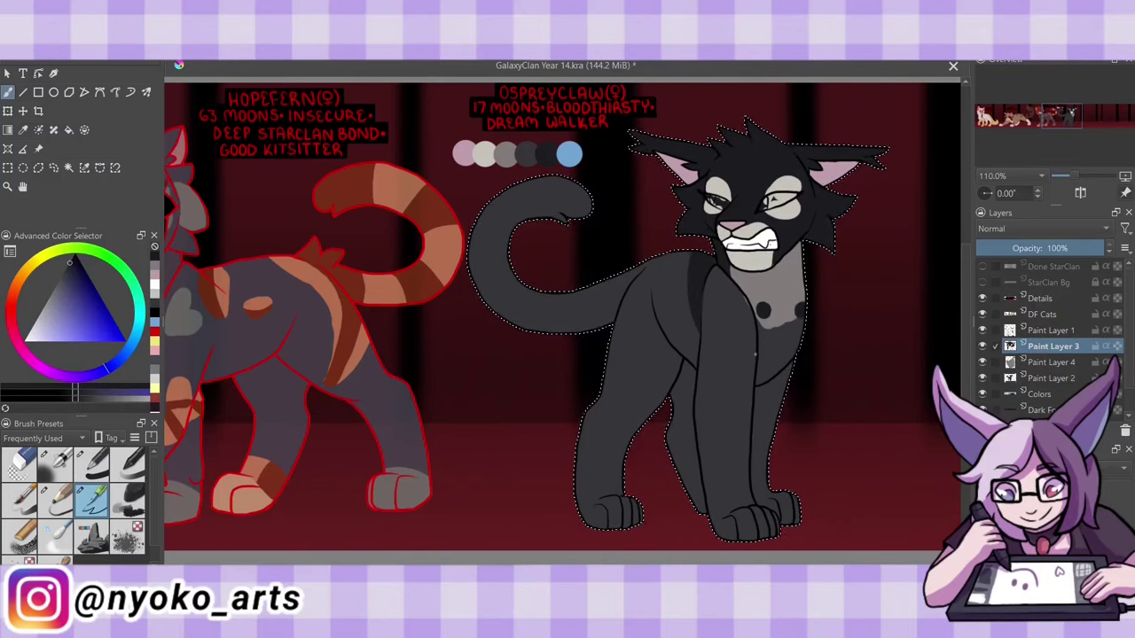
mouse_move(747, 398)
left_mouse_down()
mouse_move(720, 396)
mouse_move(739, 432)
left_mouse_up()
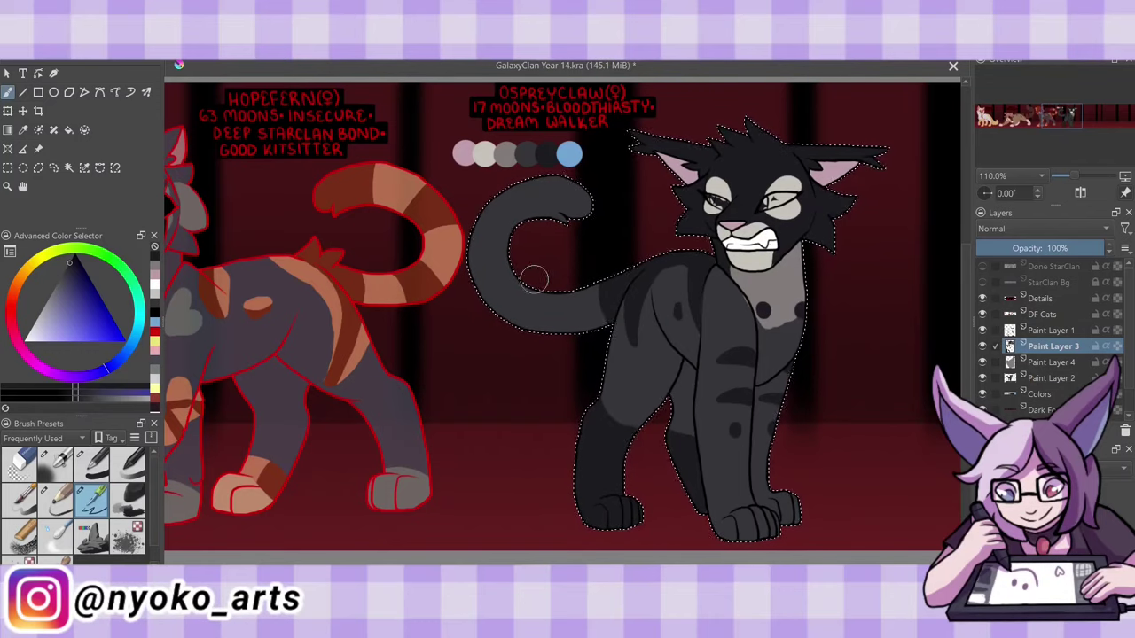
Paint Ospreyclaw's front legs and paws mid-grey on Paint Layer 4, beneath the dark stripes and spots.
key("Page_Down")
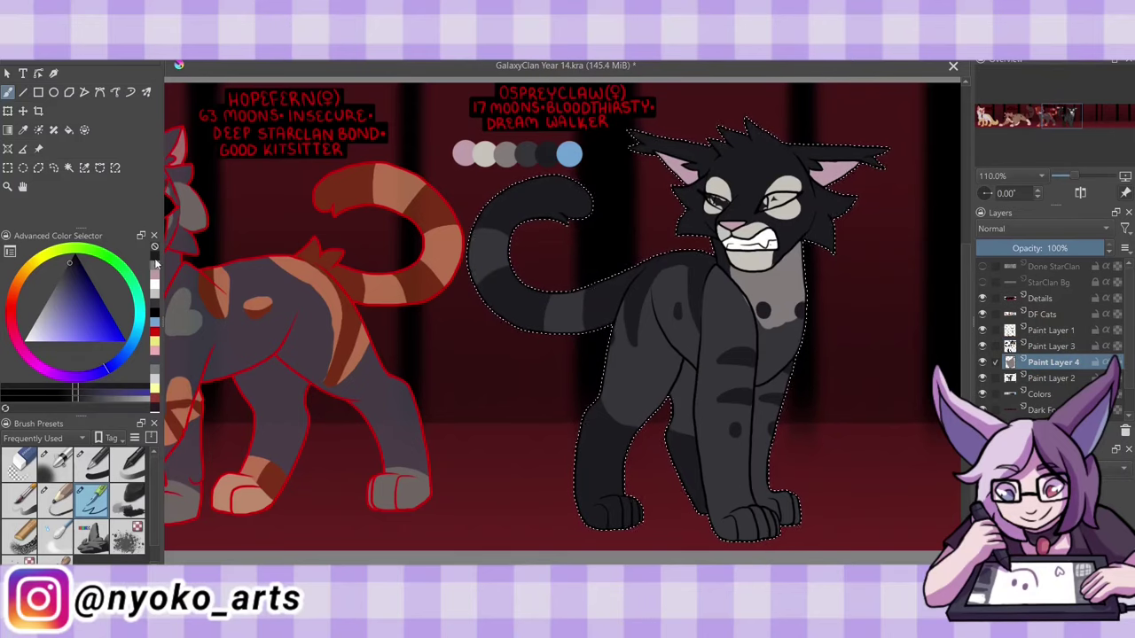
left_click(771, 328, "ctrl")
left_click_drag(700, 403, 709, 514)
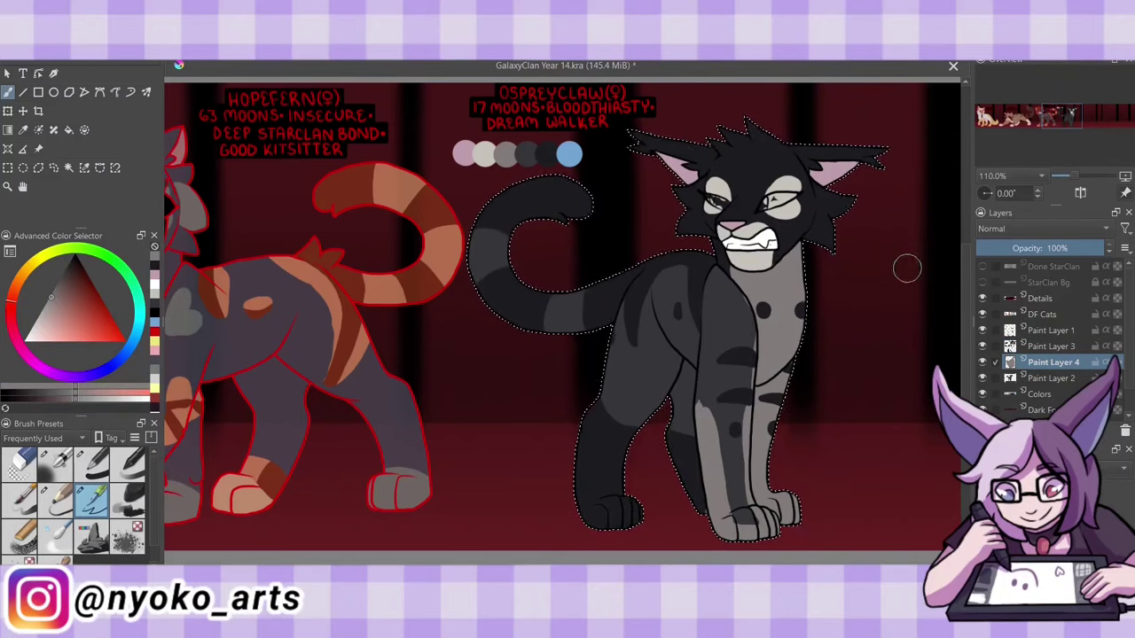
key("/")
key("/")
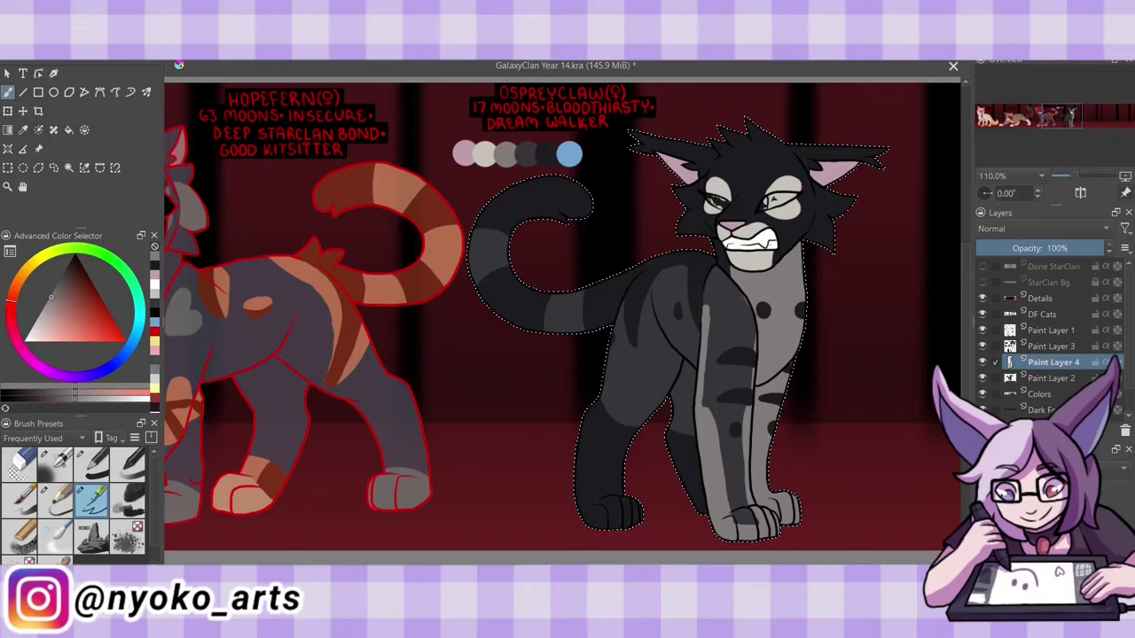
key("ctrl+z")
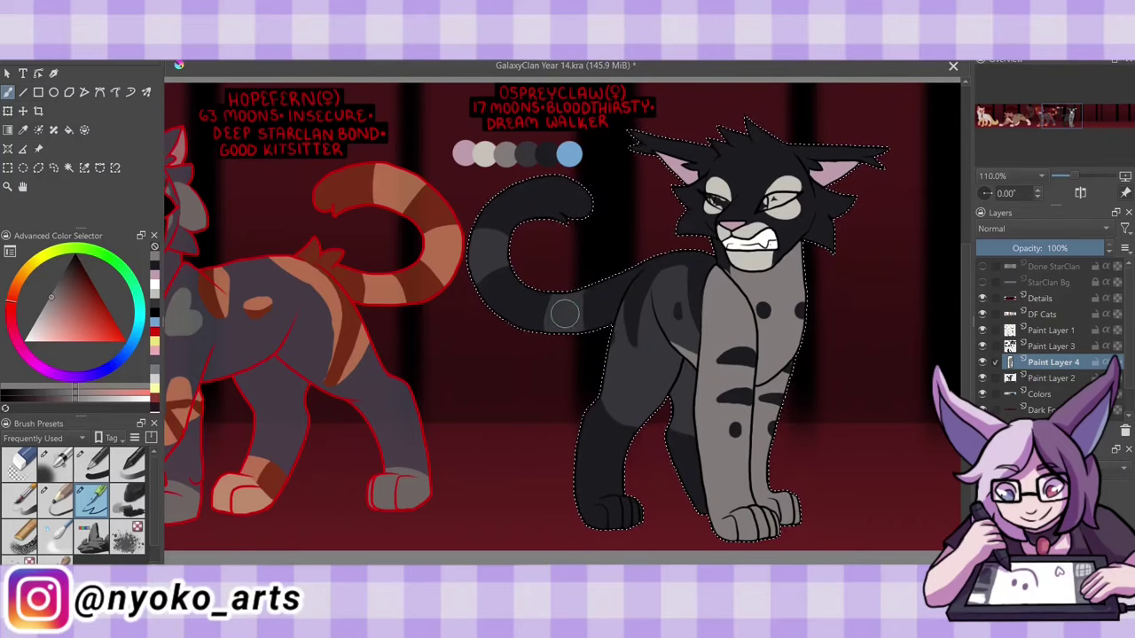
Paint Ospreyclaw's upper tail band, front toes and chest with the pale grey from the palette.
left_click(485, 155, "ctrl")
left_click_drag(471, 233, 510, 266)
left_click_drag(716, 530, 771, 541)
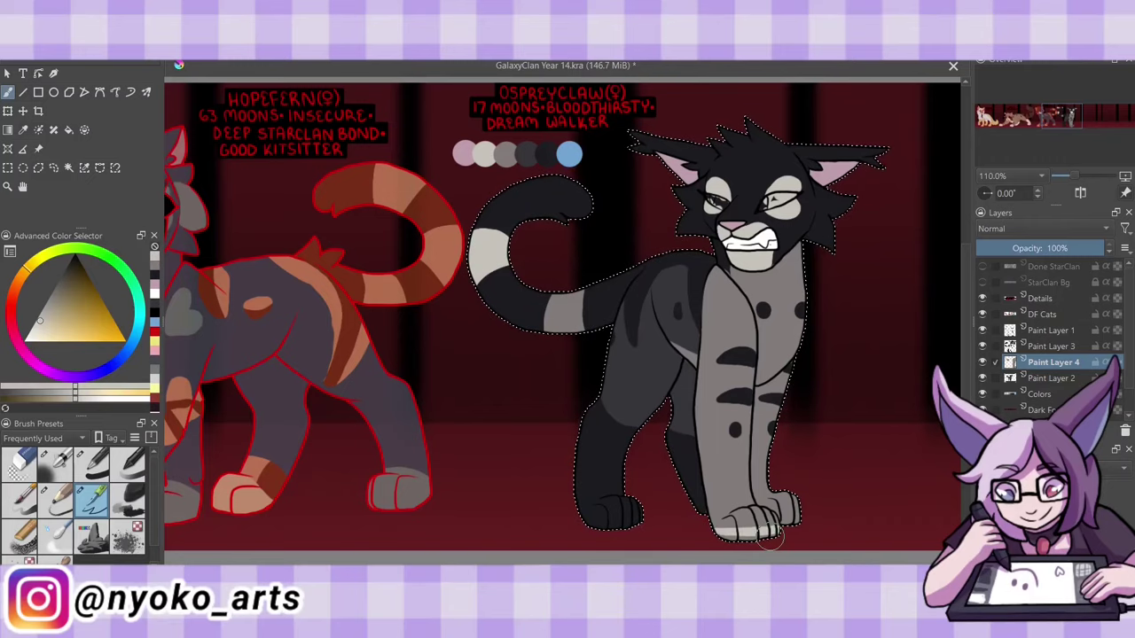
key("ctrl+z")
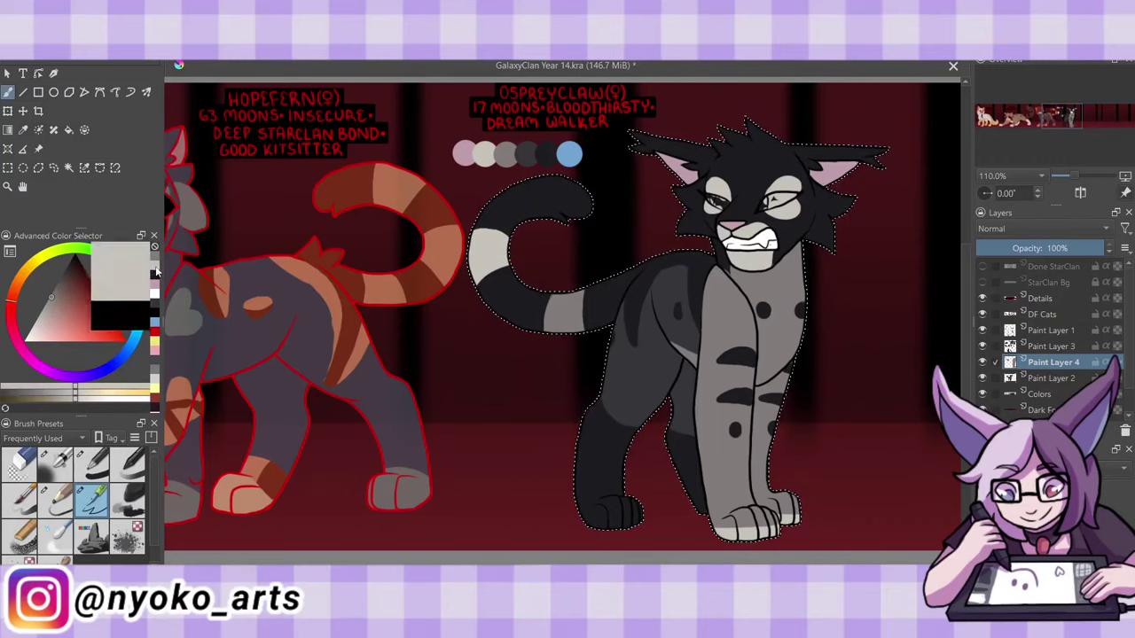
left_click_drag(760, 276, 760, 380)
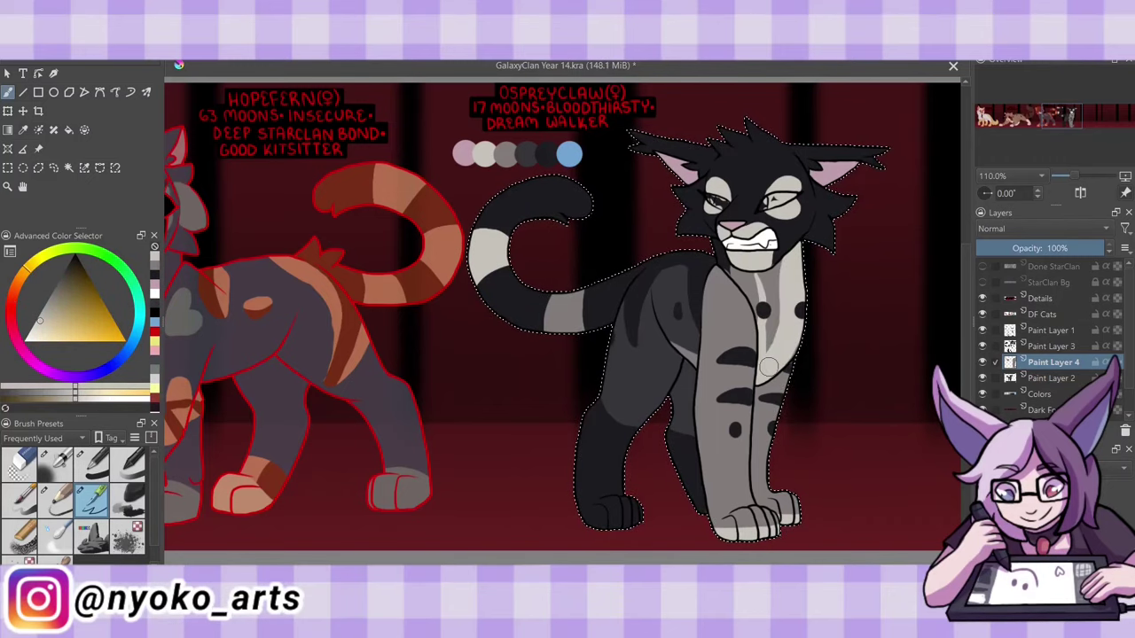
key("ctrl+z")
left_click(764, 307, "ctrl")
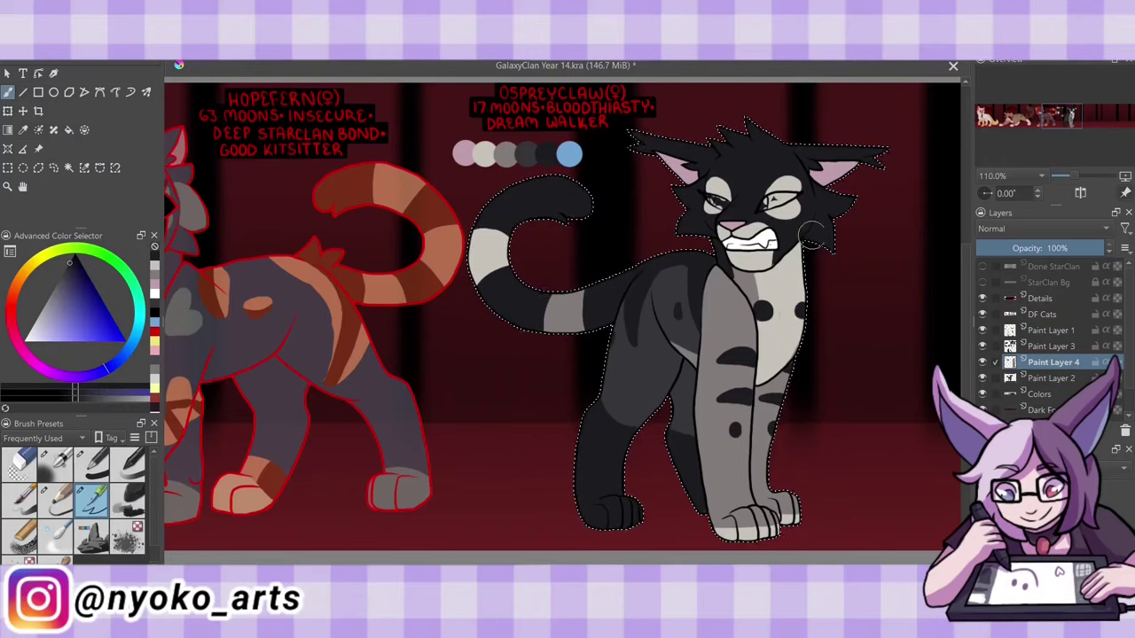
Merge the marking layers into Paint Layer 2 and paint Ospreyclaw's hind toes mid-grey.
key("shift+Delete")
key("ctrl+e")
left_click(585, 513, "ctrl")
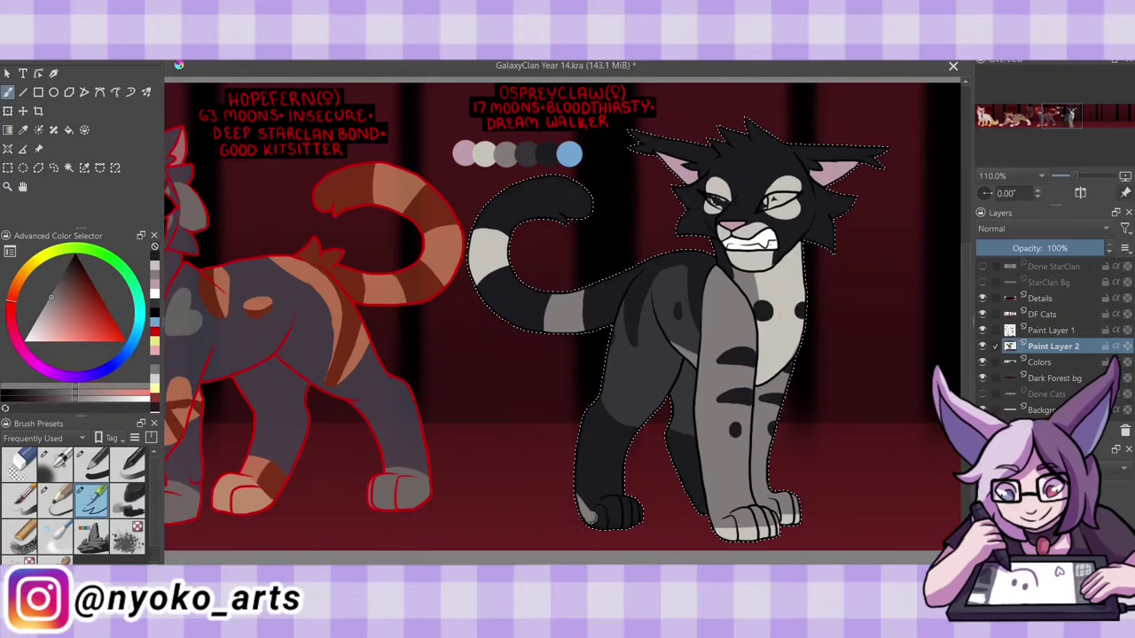
Paint Ospreyclaw's irises blue and the rest of the eyes black on new layers, clearing the selection and hiding the Colors layer.
key("Insert")
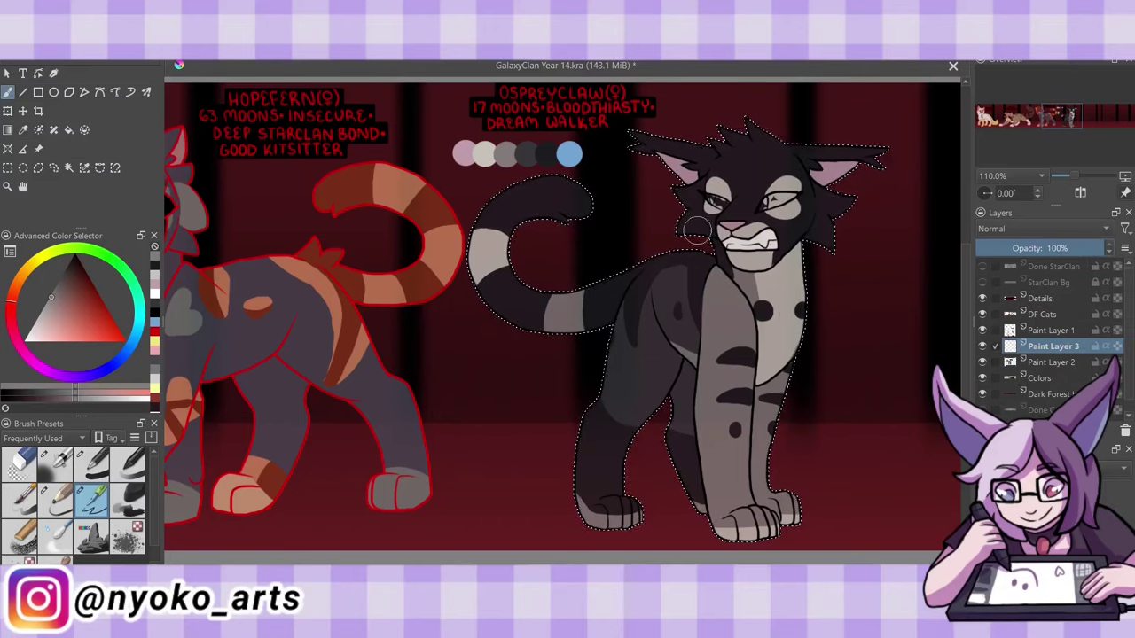
left_click(750, 203, "ctrl")
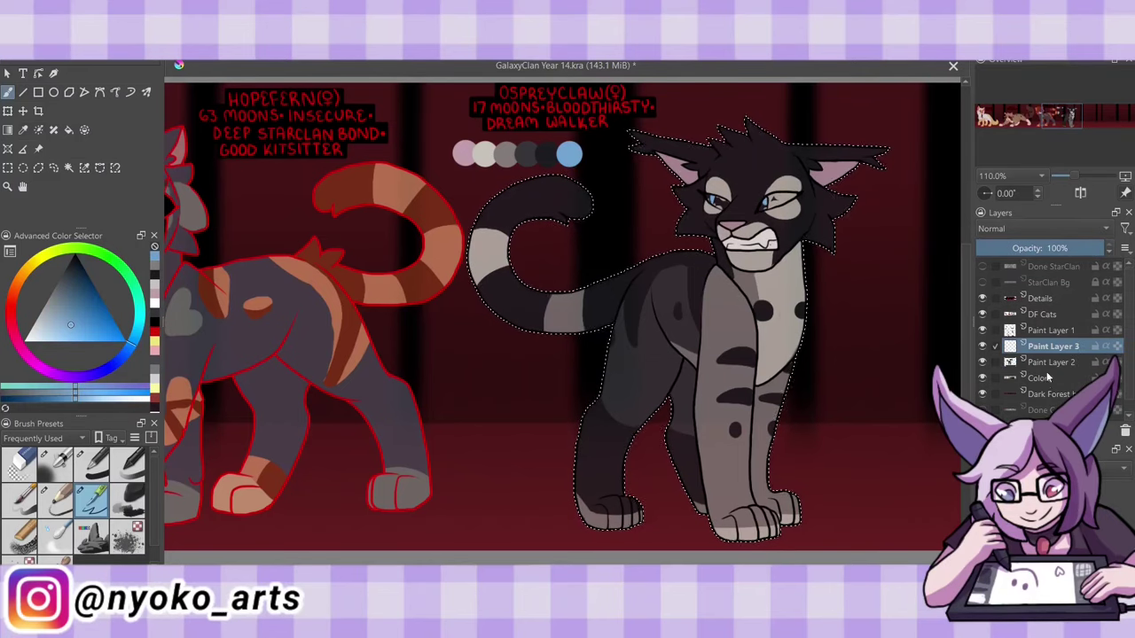
key("Insert")
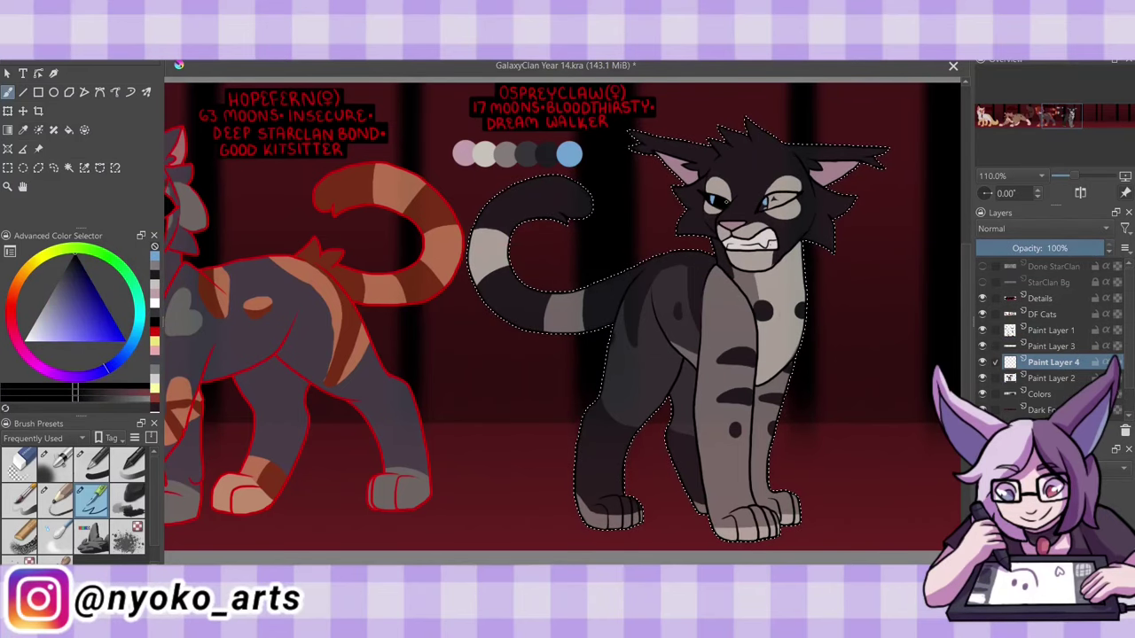
key("ctrl+shift+a")
left_click(981, 393)
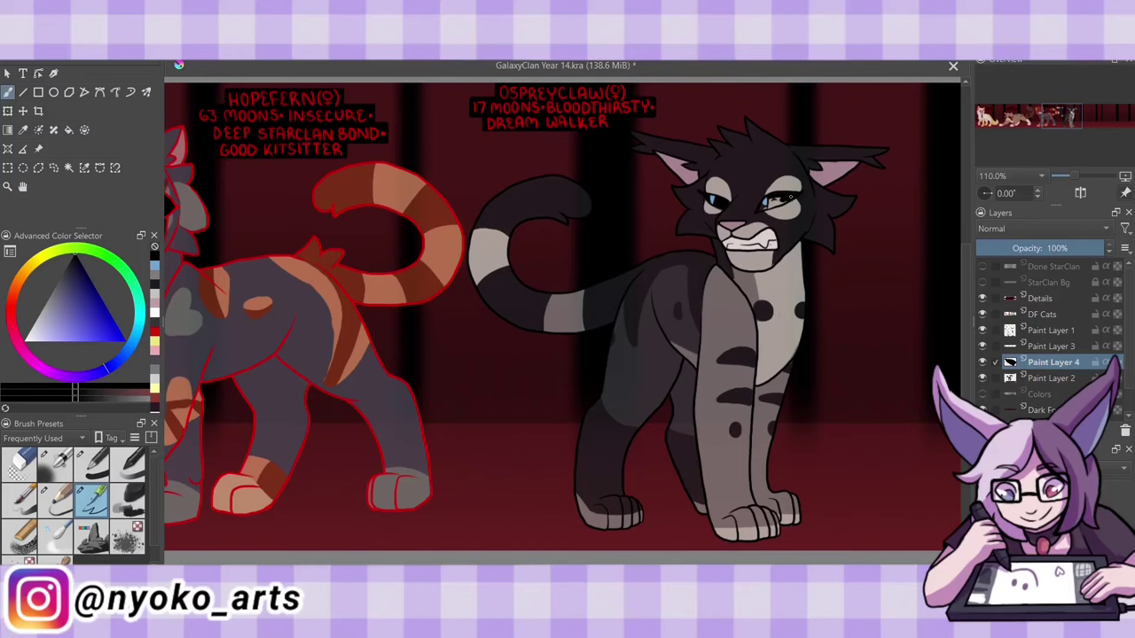
left_click_drag(782, 203, 759, 209)
Recolour Ospreyclaw's line art red and merge it with the colour layers into Paint Layer 2.
key("Insert")
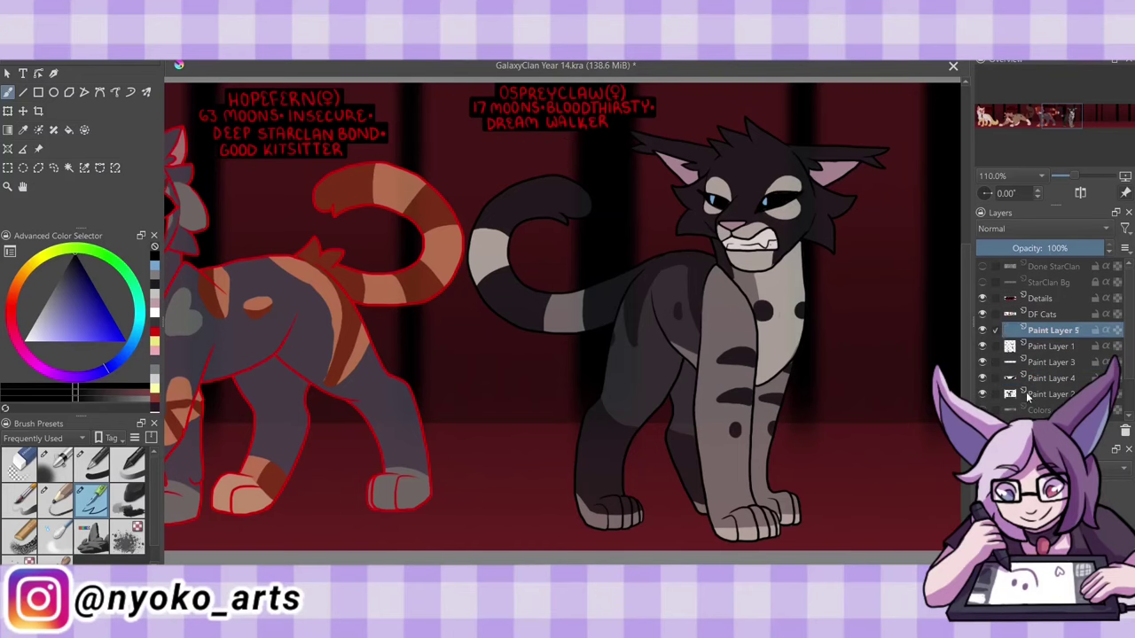
key("ctrl+z")
key("ctrl+z")
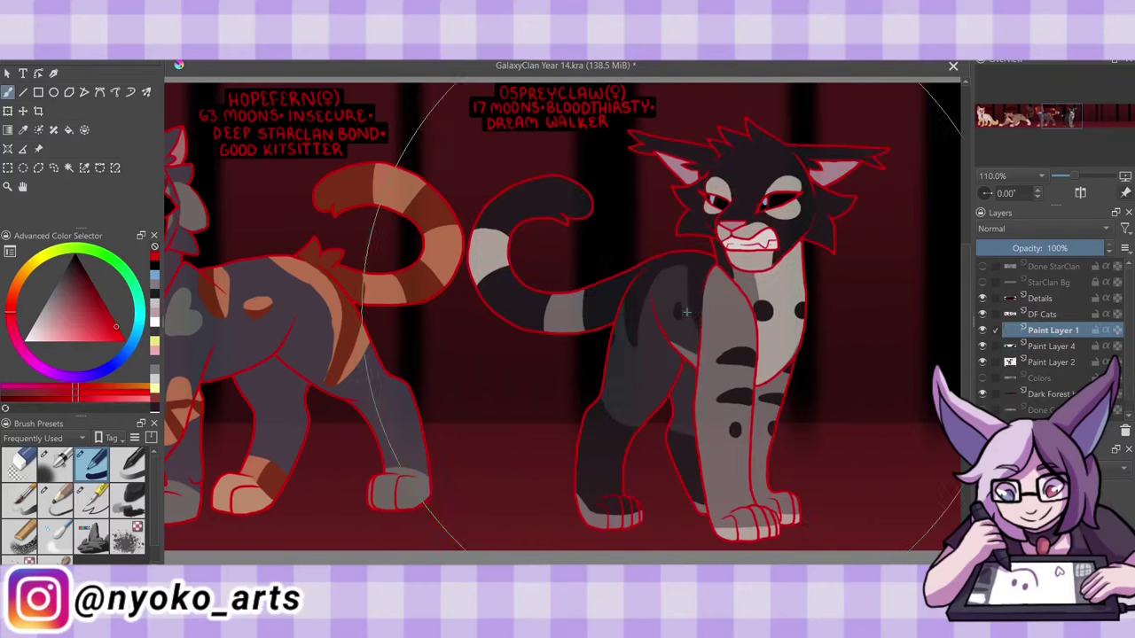
key("ctrl+z")
key("ctrl+z")
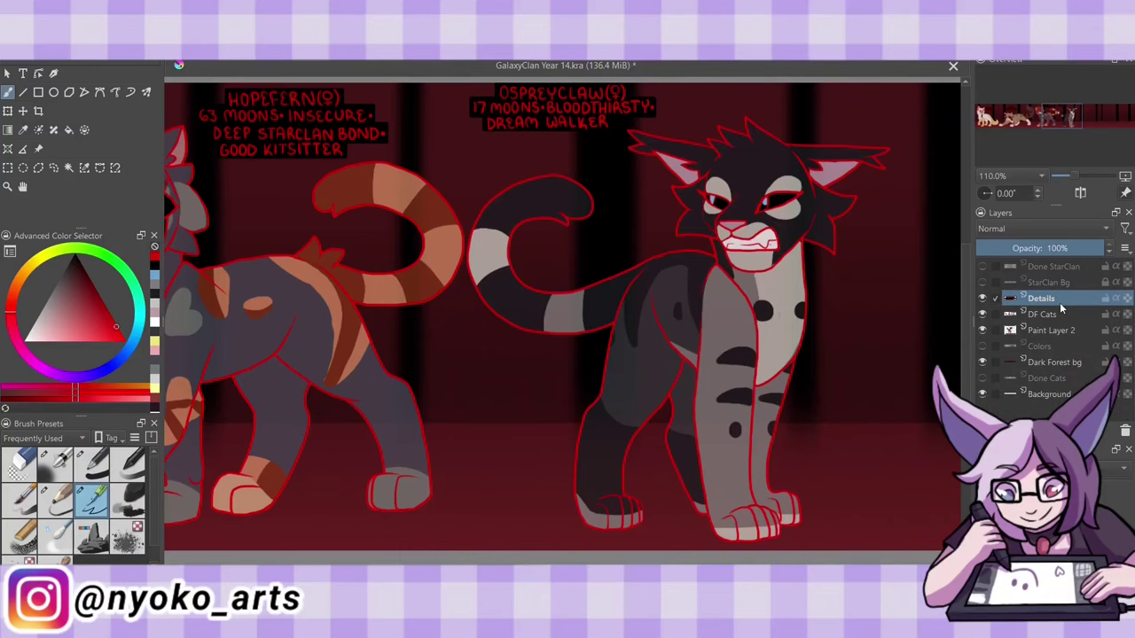
Merge the finished Ospreyclaw and the Details layer into DF Cats and save the file.
key("ctrl+z")
key("ctrl+z")
key("ctrl+z")
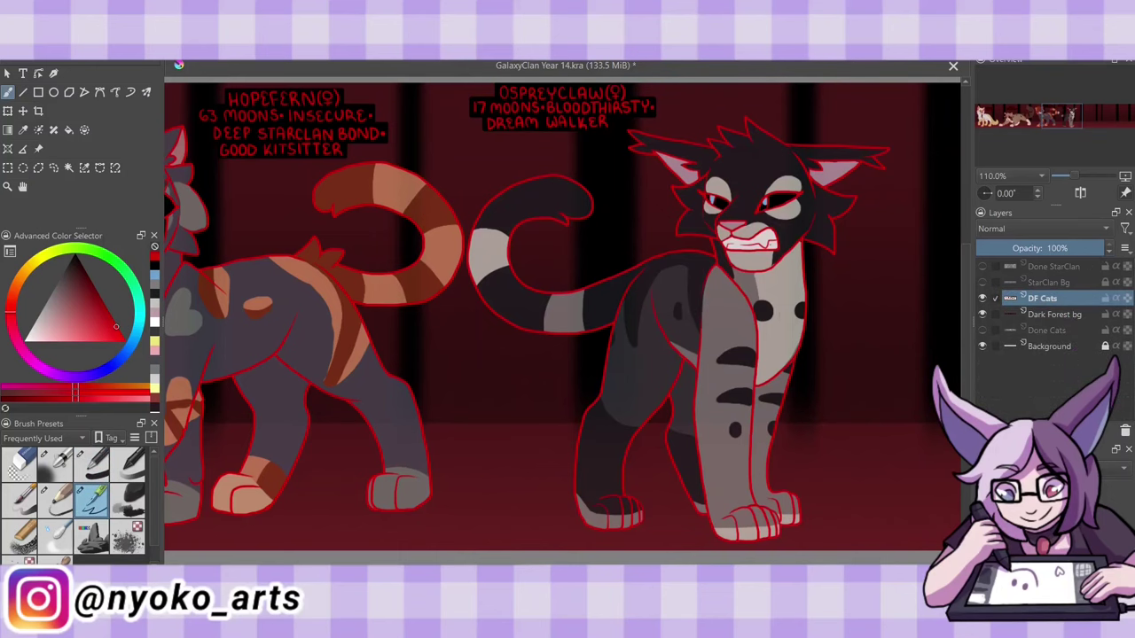
key("ctrl+z")
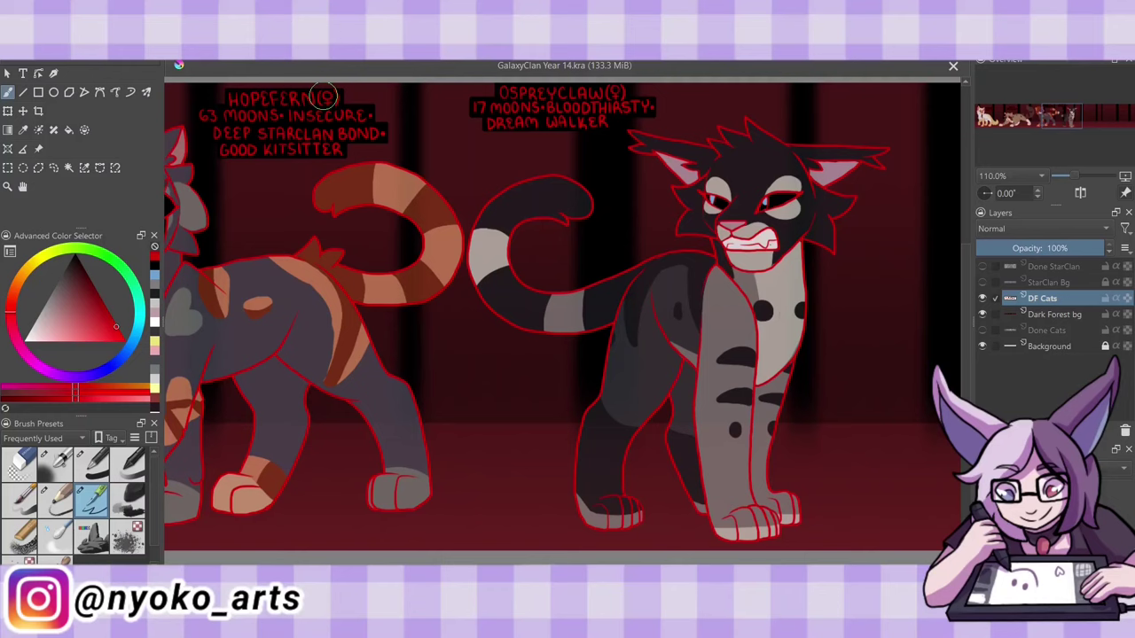
key("ctrl+z")
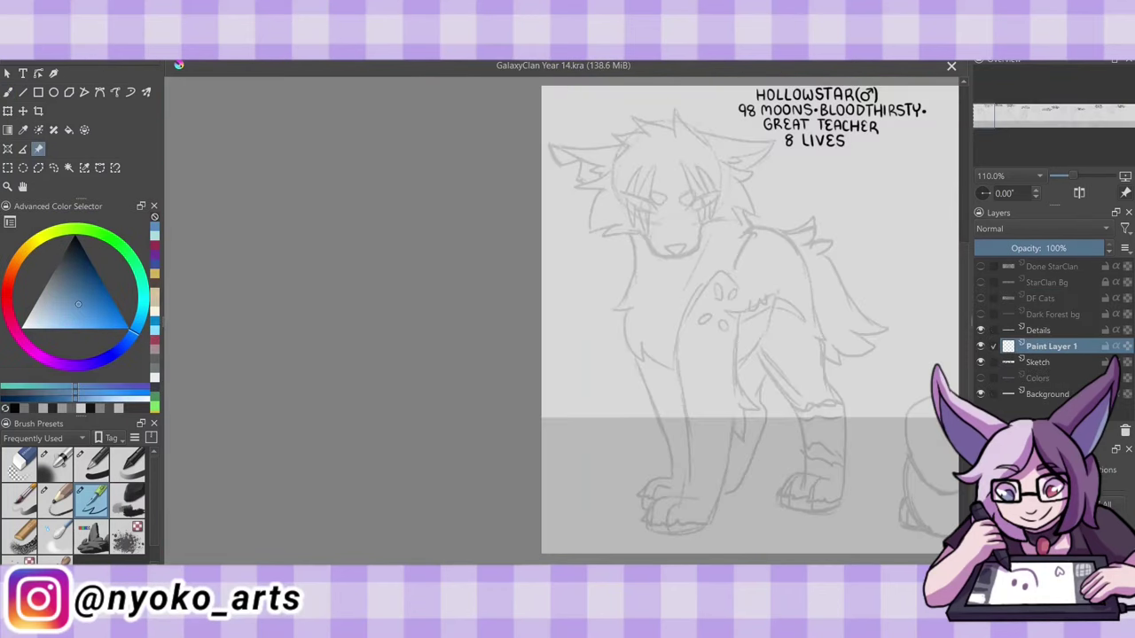
Ink the spiky outline of Hollowstar's head and muzzle in black on Paint Layer 1.
key("b")
key("d")
mouse_move(709, 144)
left_mouse_down()
mouse_move(640, 118)
mouse_move(642, 137)
mouse_move(587, 187)
mouse_move(598, 201)
mouse_move(588, 217)
mouse_move(652, 252)
mouse_move(697, 248)
mouse_move(729, 211)
mouse_move(752, 218)
mouse_move(718, 154)
left_mouse_up()
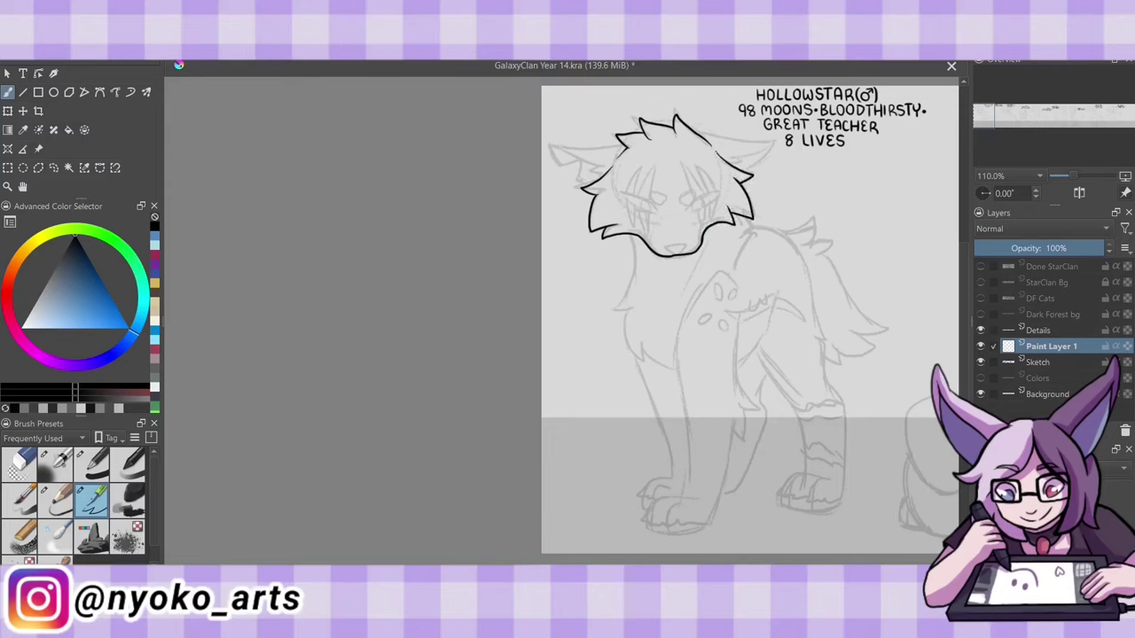